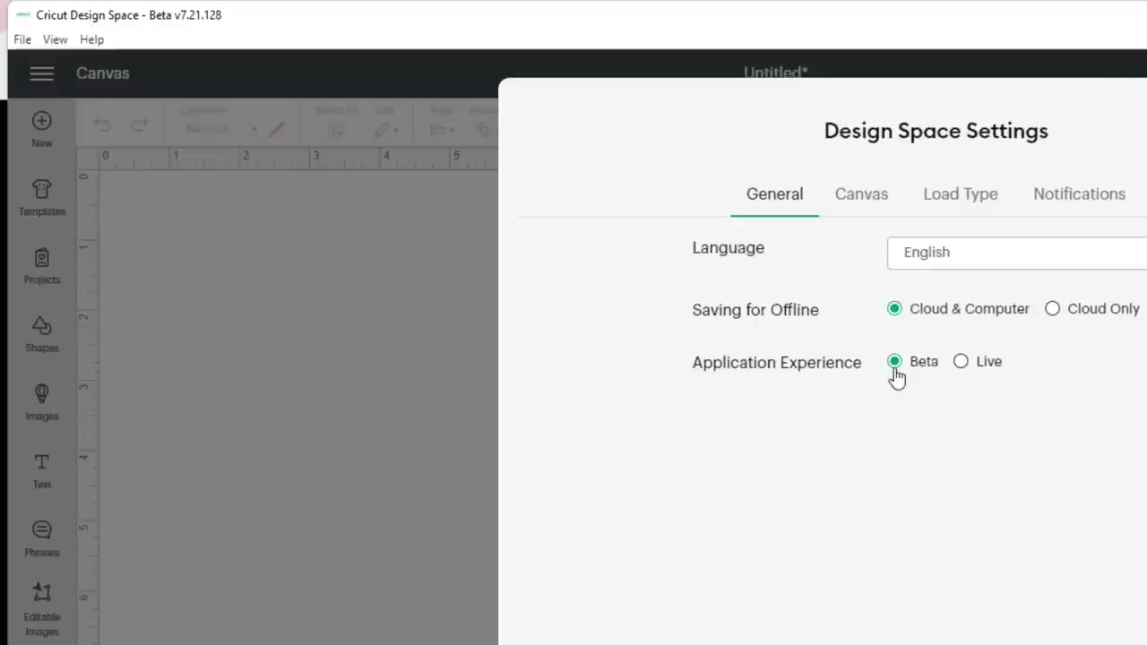
Close the settings and place a heart shape on the canvas at about X 3.64, Y 3.1.
{"action": "key", "text": "Escape"}
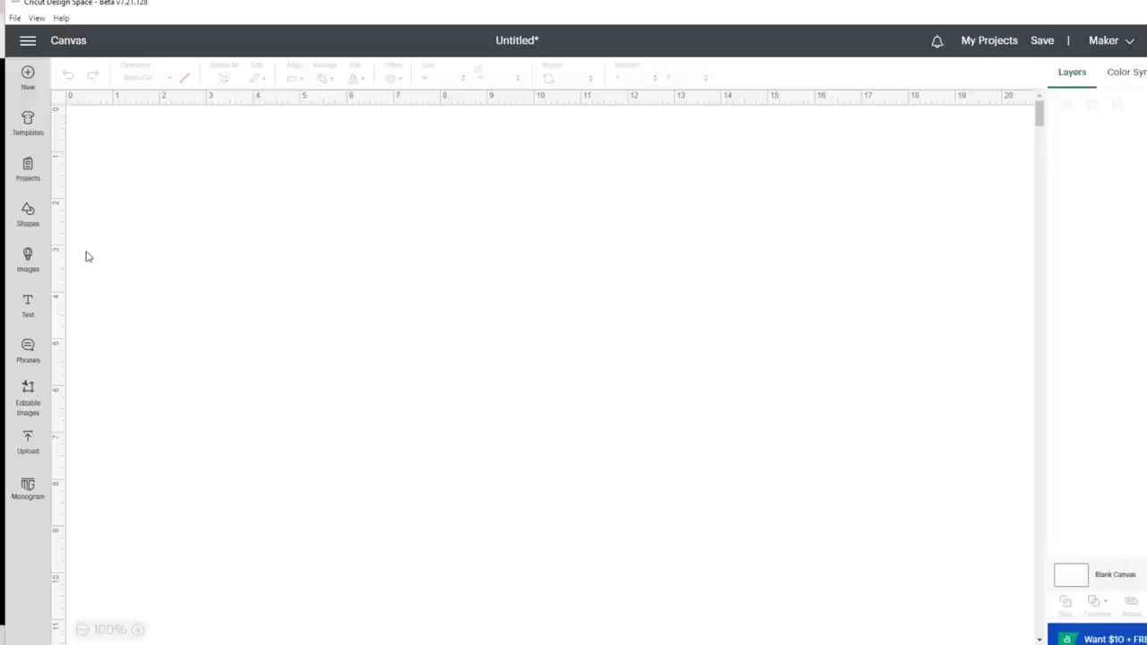
{"action": "left_click", "coordinate": [28, 213]}
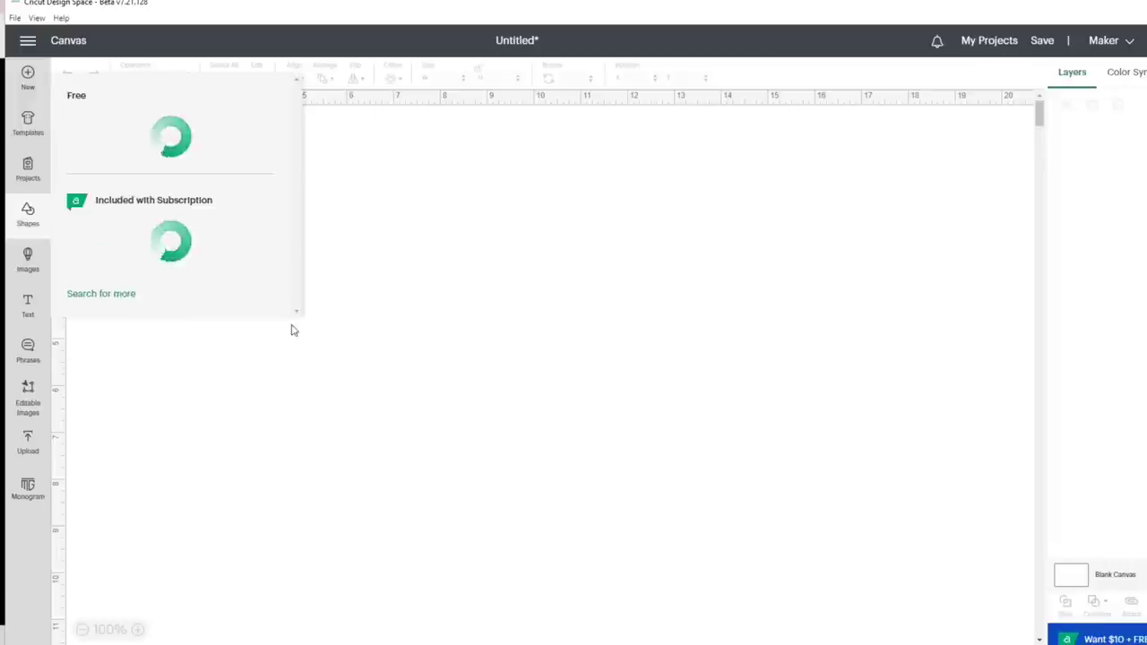
{"action": "left_click", "coordinate": [154, 193]}
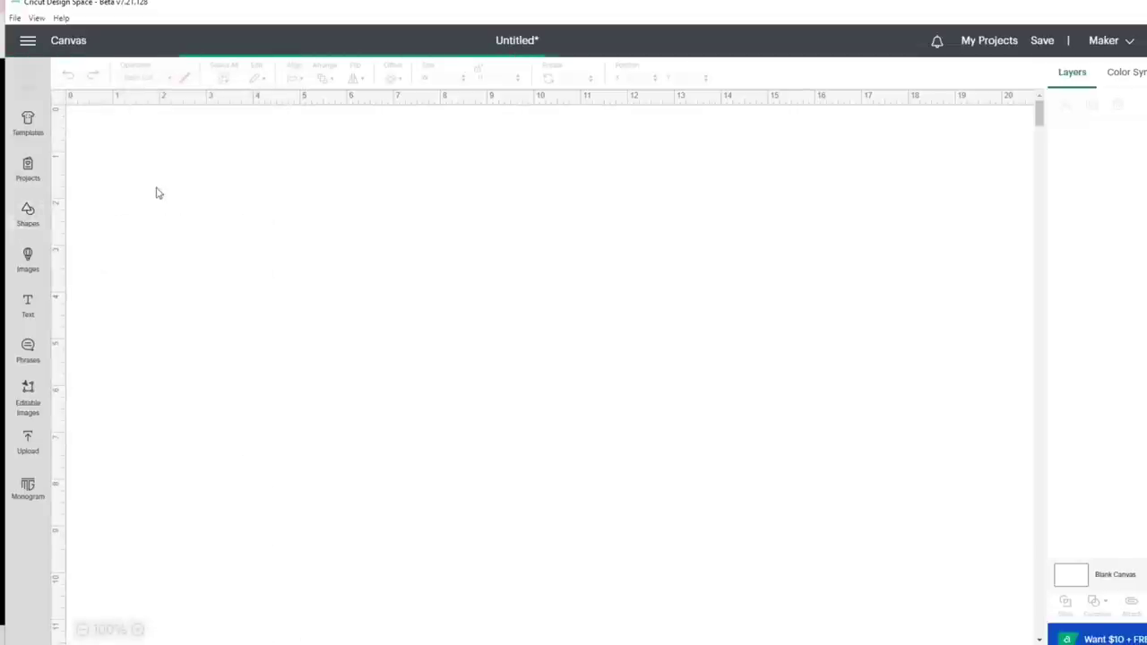
{"action": "left_click_drag", "start_coordinate": [157, 193], "coordinate": [304, 313]}
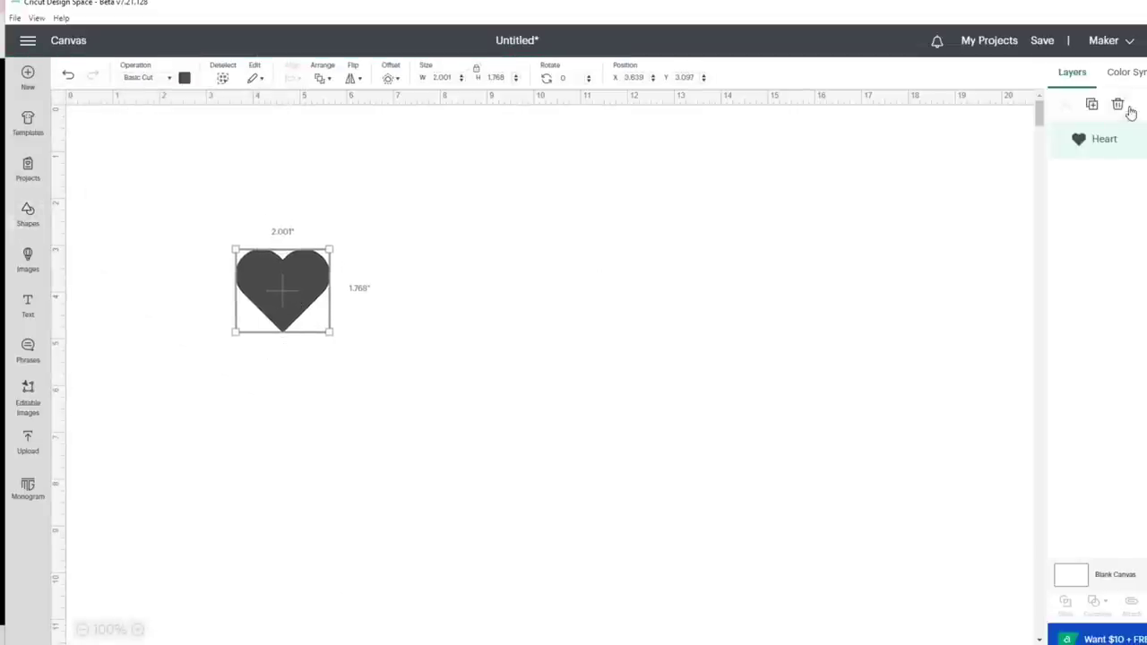
Add a second heart of the same size and arrange both hearts so they overlap side by side.
{"action": "left_click", "coordinate": [1091, 104]}
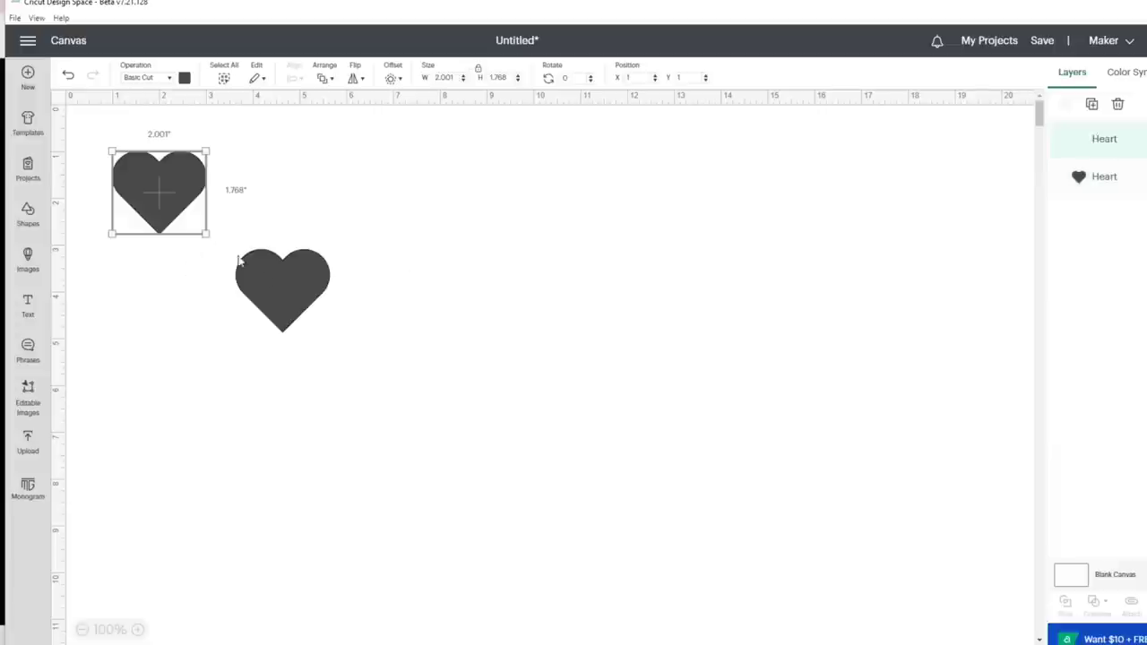
{"action": "left_click_drag", "start_coordinate": [241, 261], "coordinate": [513, 281]}
{"action": "left_click_drag", "start_coordinate": [172, 186], "coordinate": [344, 275]}
{"action": "left_click_drag", "start_coordinate": [464, 284], "coordinate": [387, 271]}
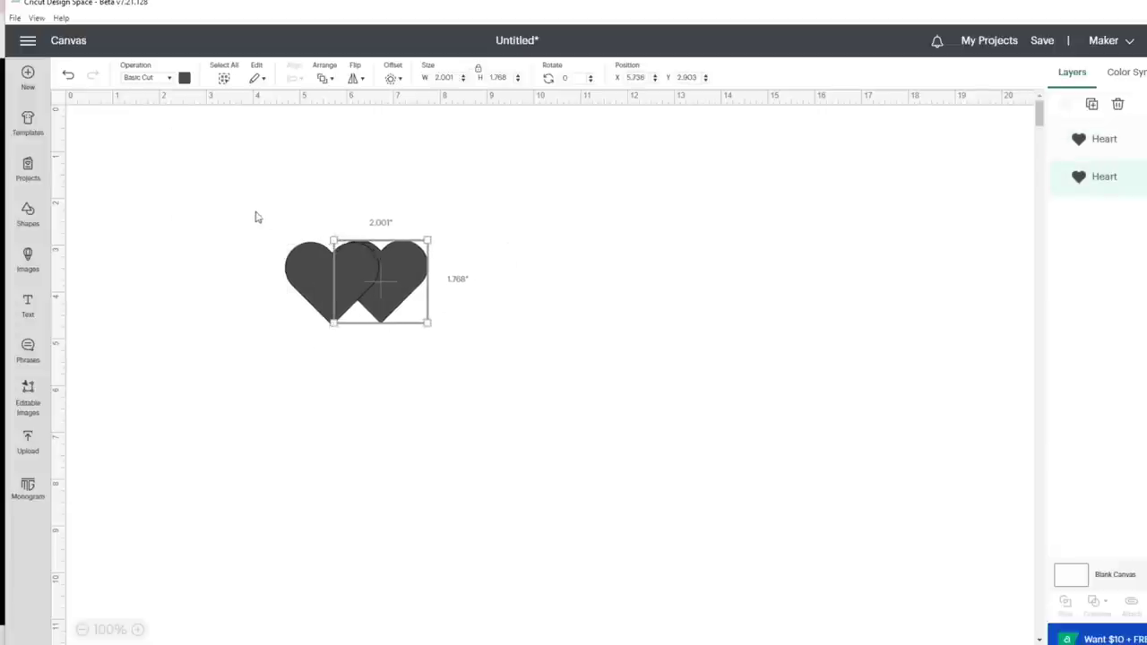
Combine the two overlapping hearts with Unite and select the resulting shape.
{"action": "left_click_drag", "start_coordinate": [255, 213], "coordinate": [488, 363]}
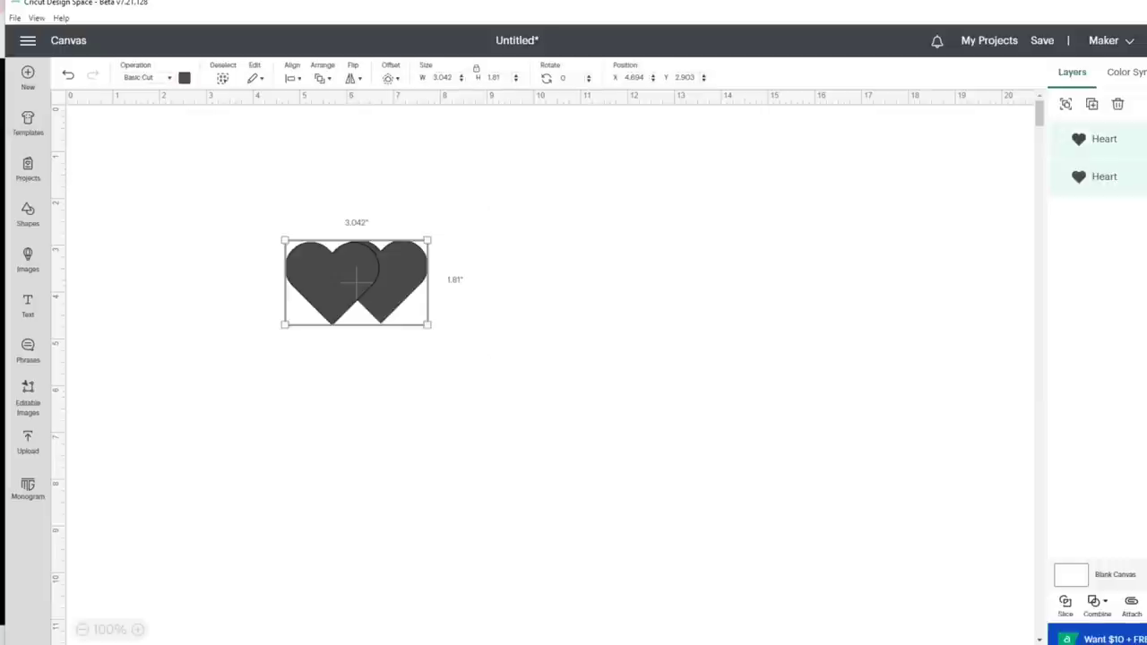
{"action": "left_click", "coordinate": [1094, 616]}
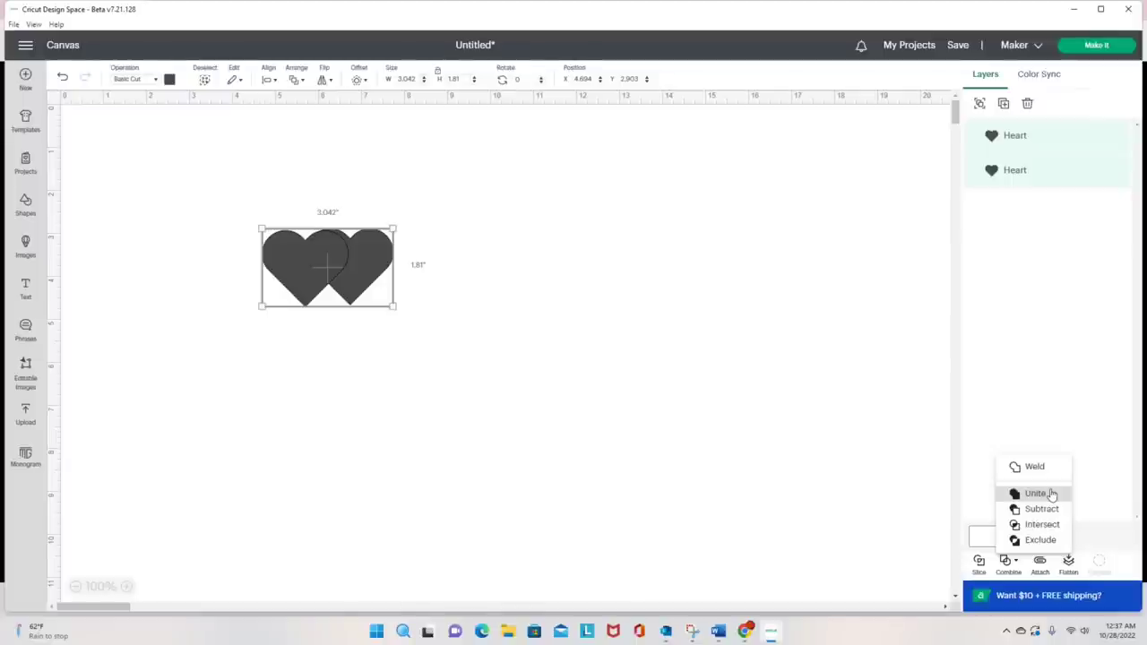
{"action": "left_click", "coordinate": [1052, 494]}
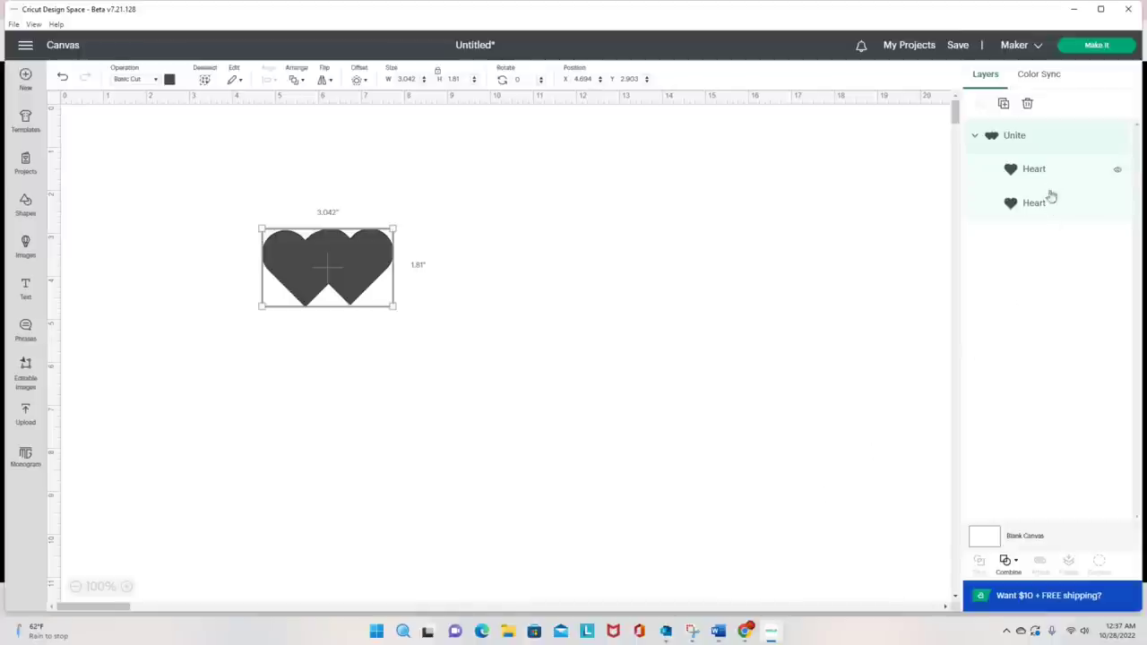
{"action": "left_click", "coordinate": [434, 399]}
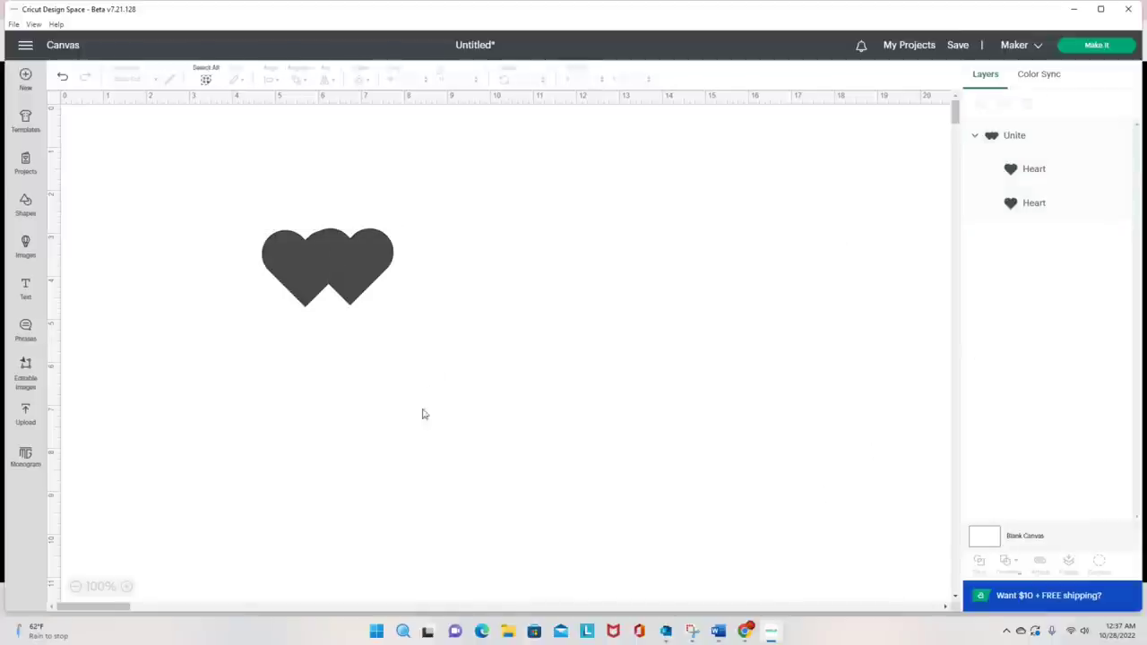
{"action": "left_click", "coordinate": [320, 277]}
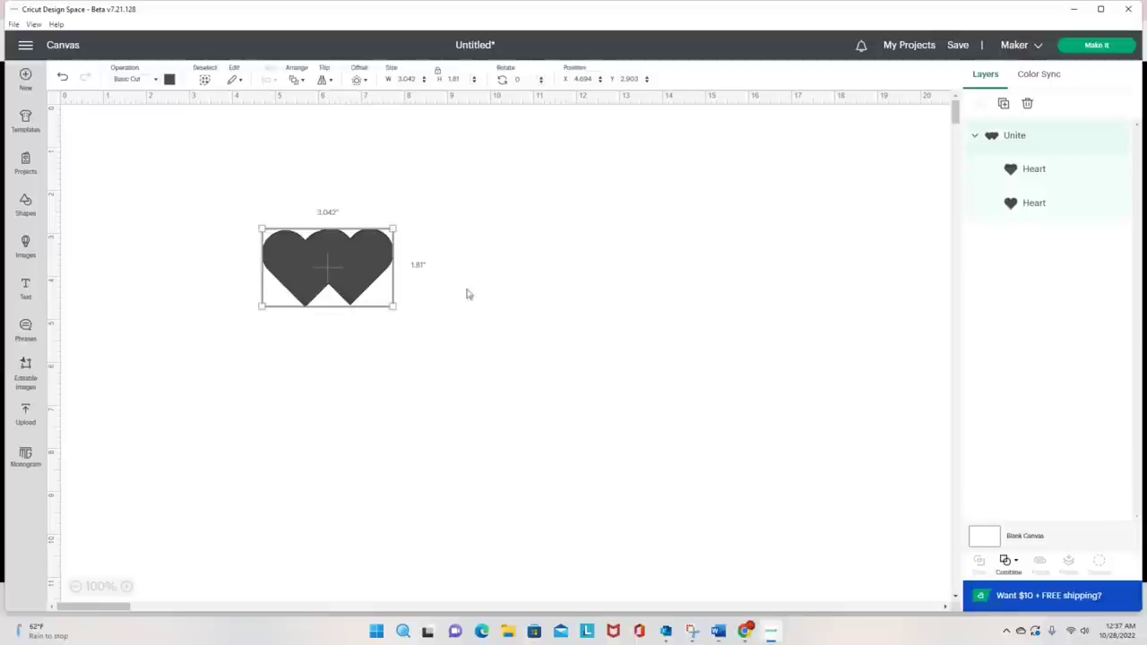
Enlarge the right-hand heart inside the Unite group to about 4.75 in wide, and shift the whole united shape slightly up and left.
{"action": "left_click", "coordinate": [1005, 204]}
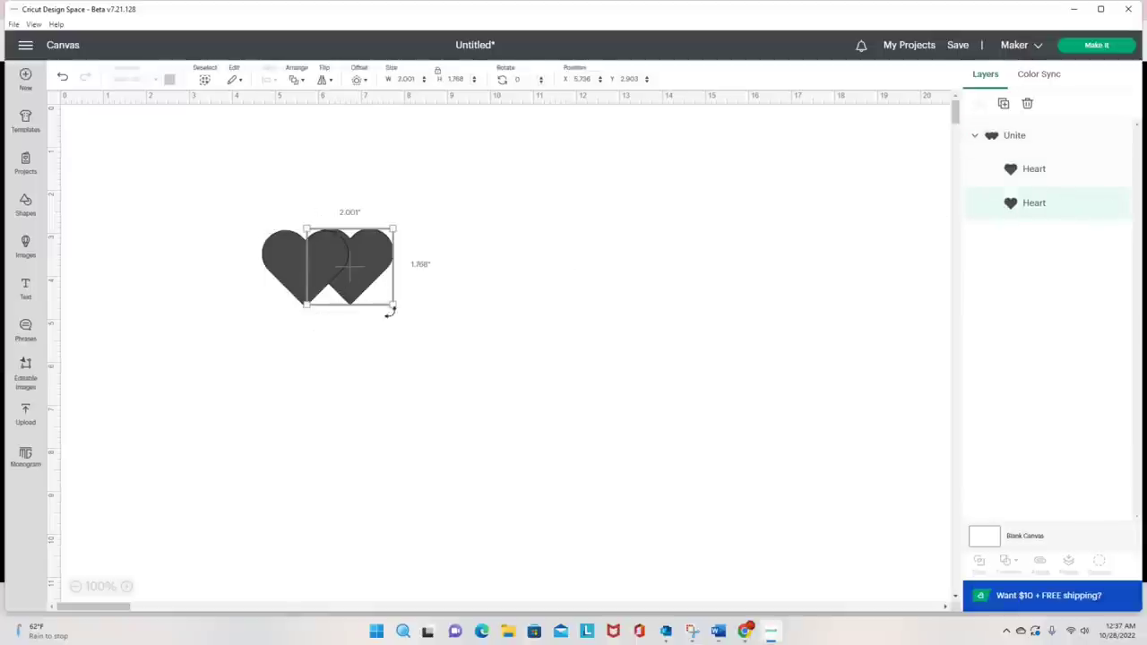
{"action": "left_click_drag", "start_coordinate": [391, 309], "coordinate": [507, 409]}
{"action": "left_click", "coordinate": [466, 349]}
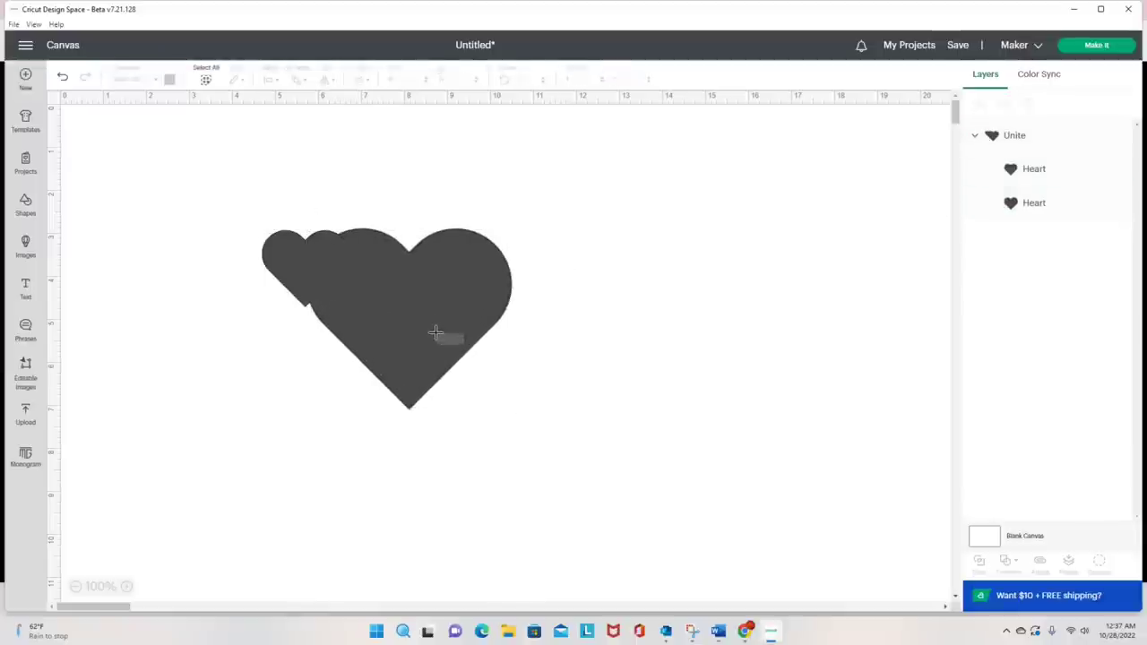
{"action": "left_click_drag", "start_coordinate": [451, 350], "coordinate": [435, 335]}
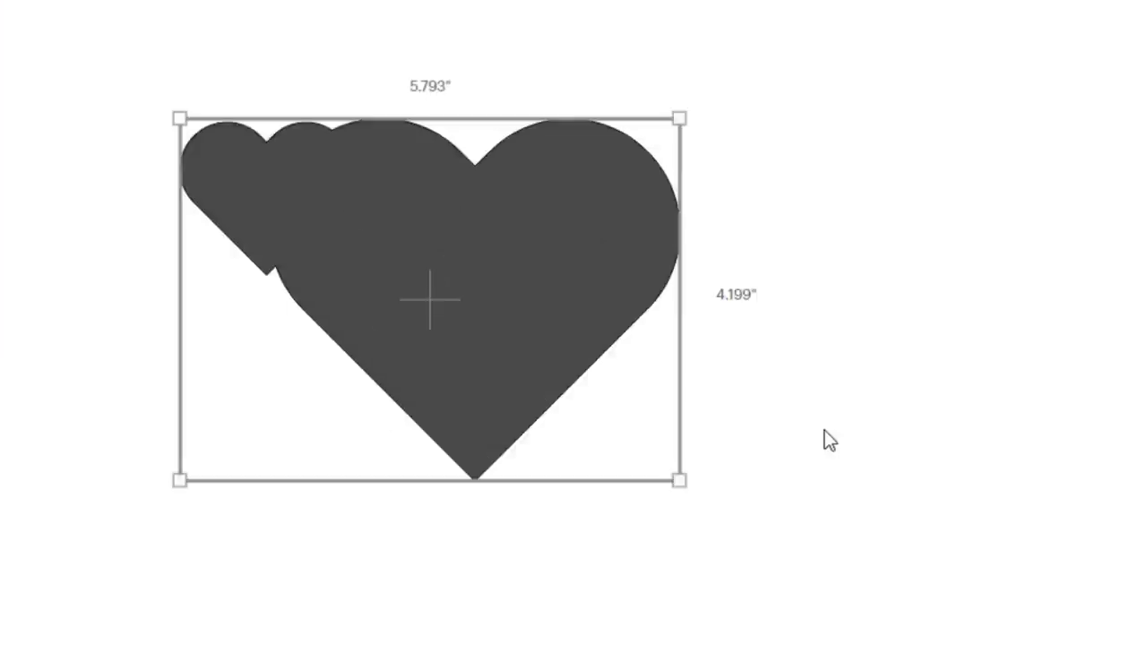
{"action": "left_click", "coordinate": [829, 439]}
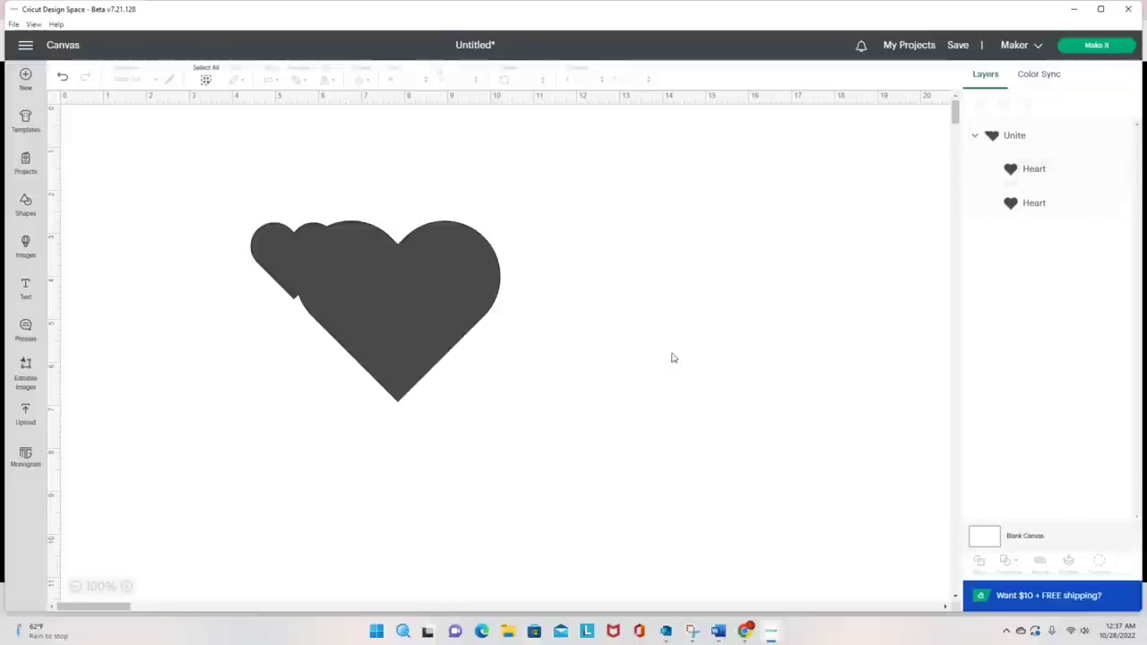
Examine the two heart layers inside the Unite group by selecting each in turn, ending with nothing selected.
{"action": "left_click", "coordinate": [1034, 177]}
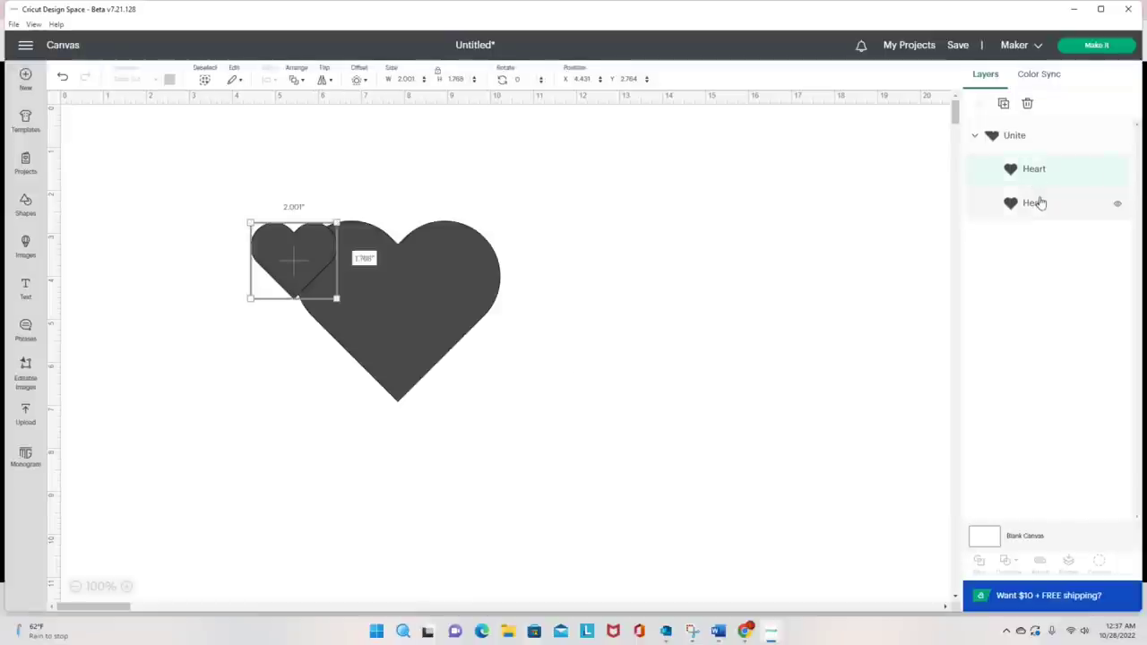
{"action": "left_click", "coordinate": [1036, 203]}
{"action": "left_click", "coordinate": [1037, 173]}
{"action": "left_click", "coordinate": [1034, 203]}
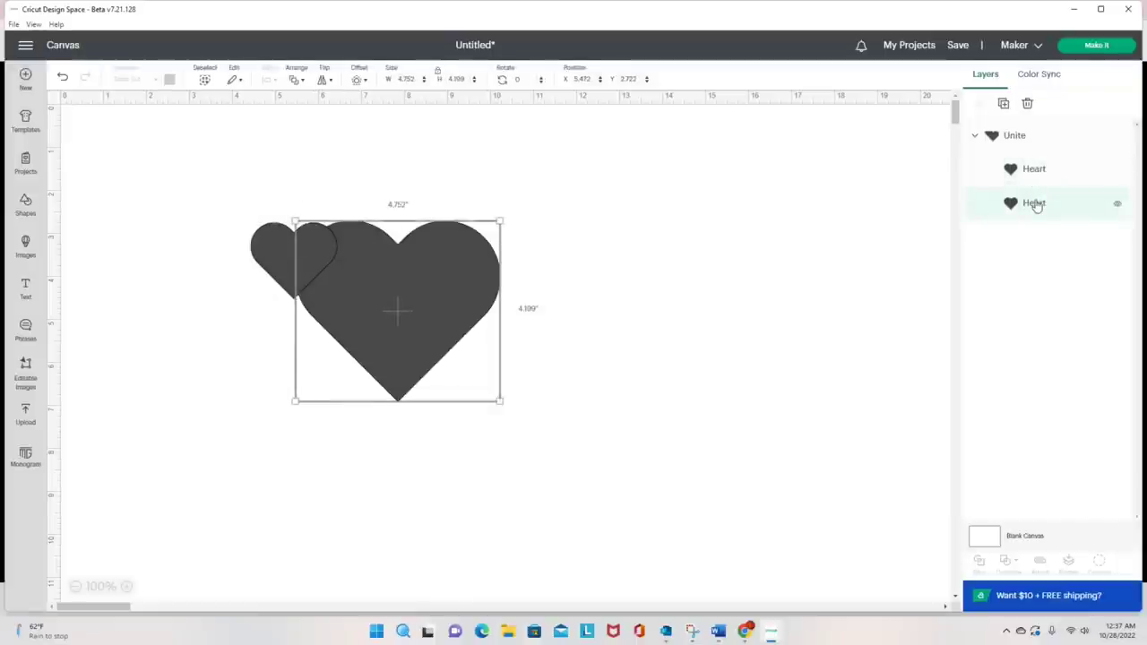
{"action": "left_click", "coordinate": [1044, 170]}
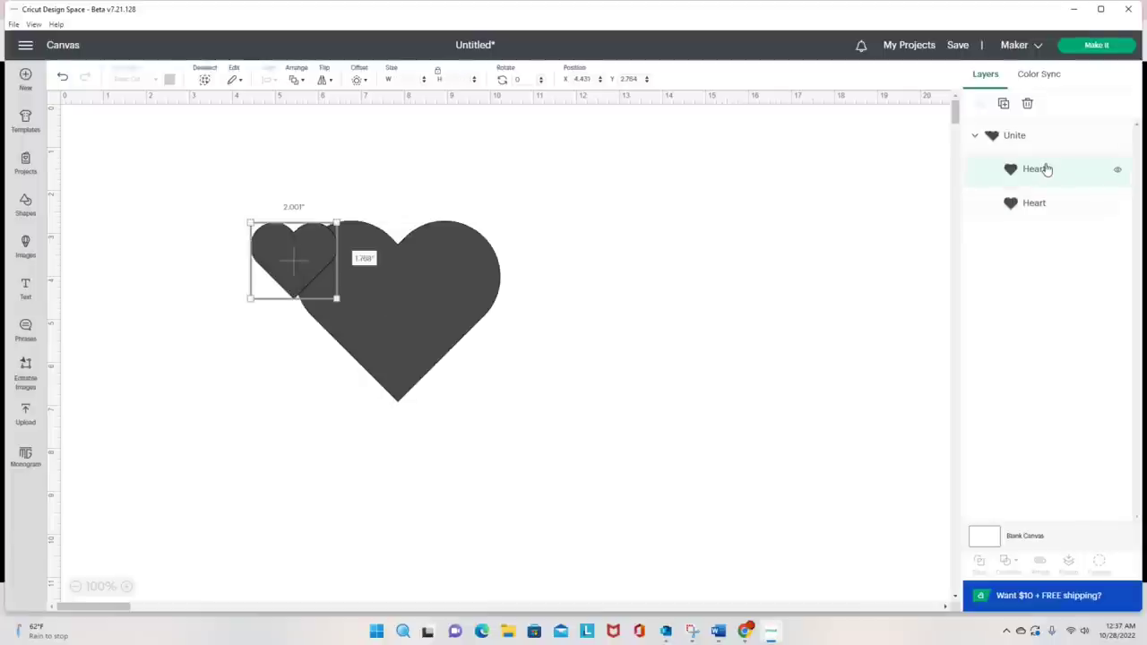
{"action": "left_click", "coordinate": [1044, 197]}
{"action": "key", "text": "Escape"}
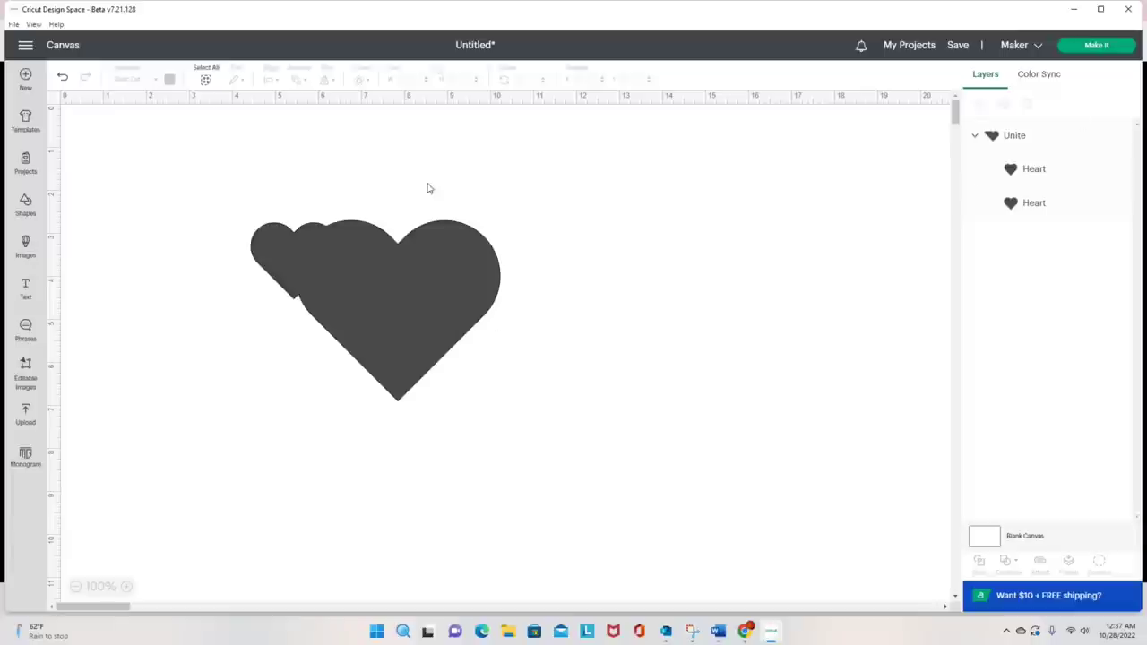
Delete the united hearts and place a new heart enlarged to about 4.06 in wide.
{"action": "left_click_drag", "start_coordinate": [205, 198], "coordinate": [583, 417]}
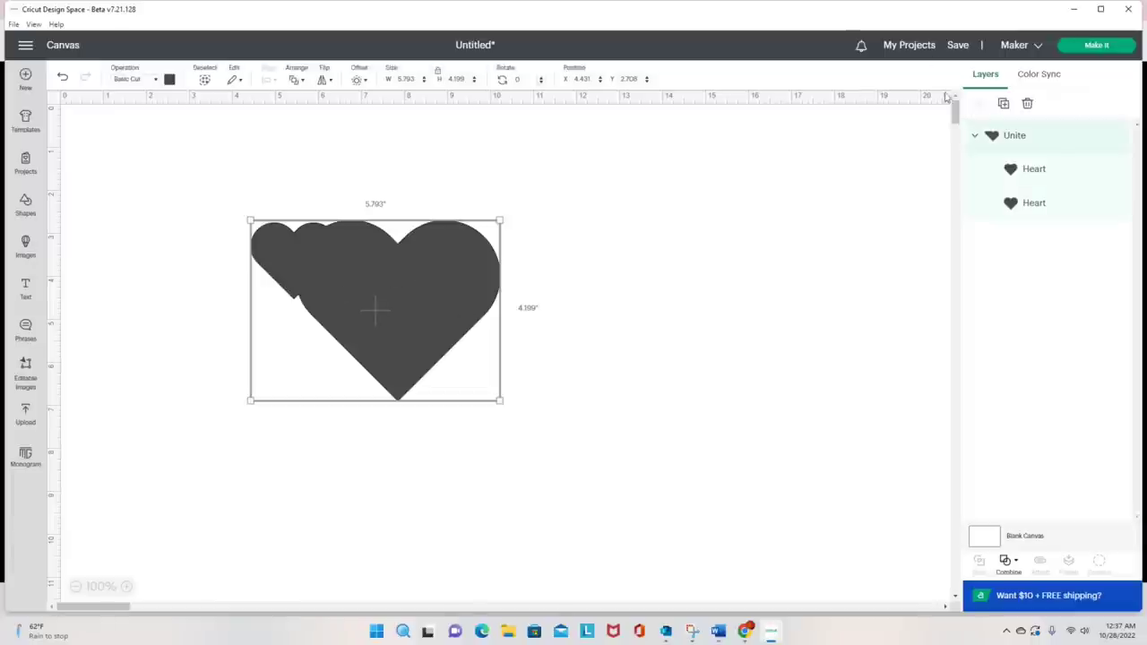
{"action": "left_click", "coordinate": [1027, 104]}
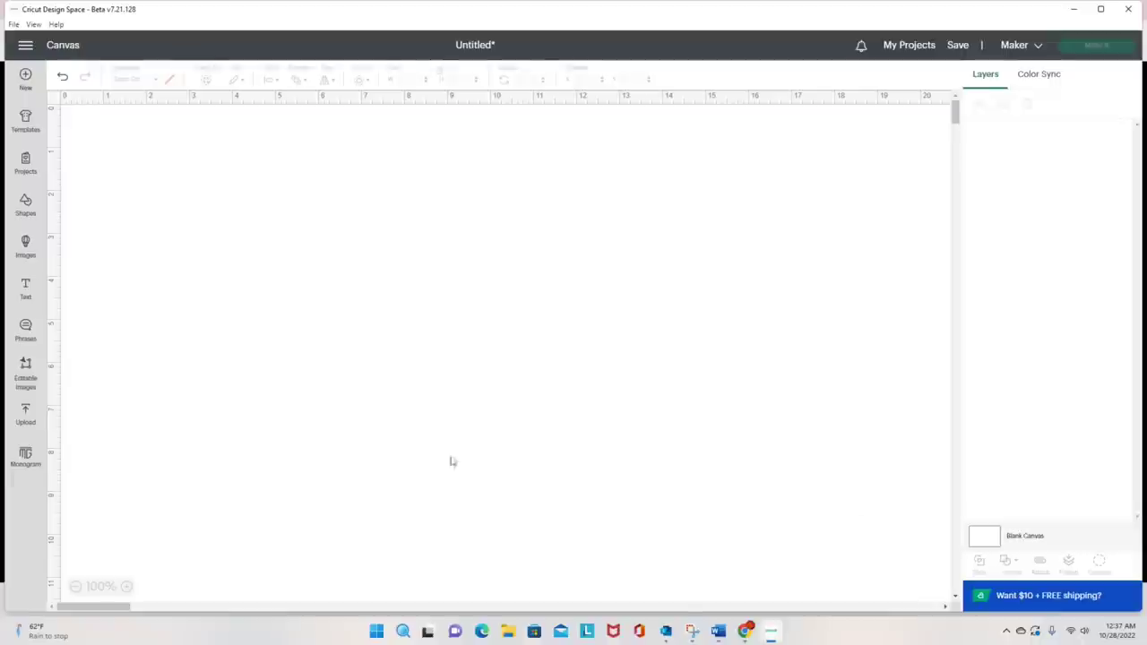
{"action": "left_click", "coordinate": [27, 207]}
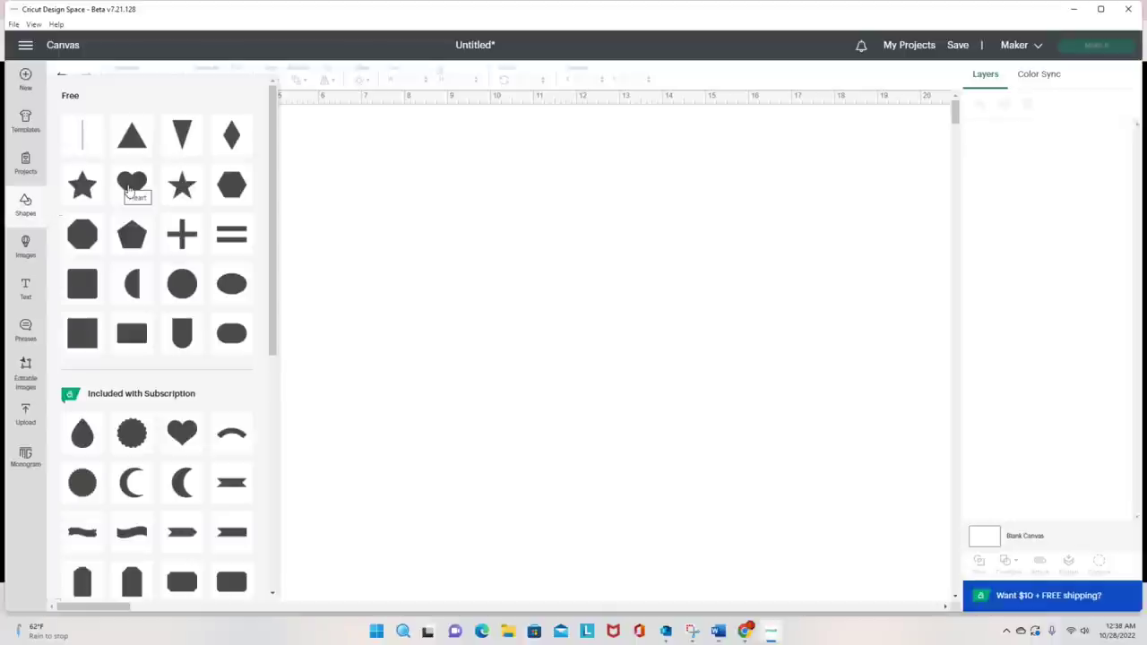
{"action": "left_click", "coordinate": [121, 185]}
{"action": "left_click_drag", "start_coordinate": [146, 172], "coordinate": [370, 360]}
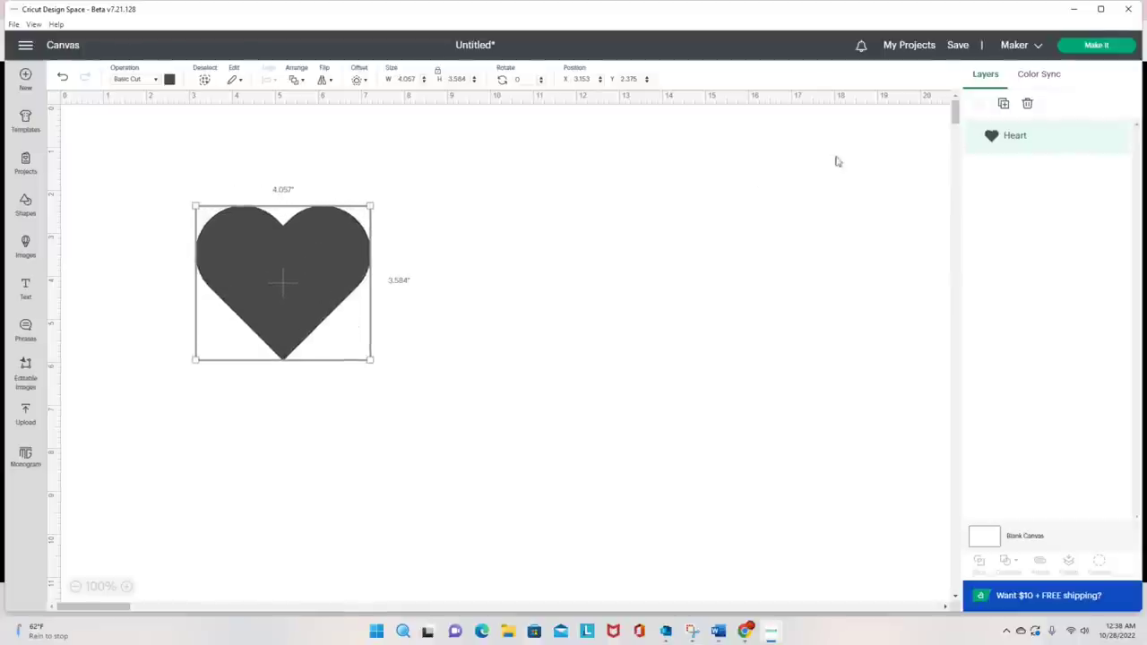
Change the large heart's material color to bright red and deselect it.
{"action": "left_click", "coordinate": [169, 80]}
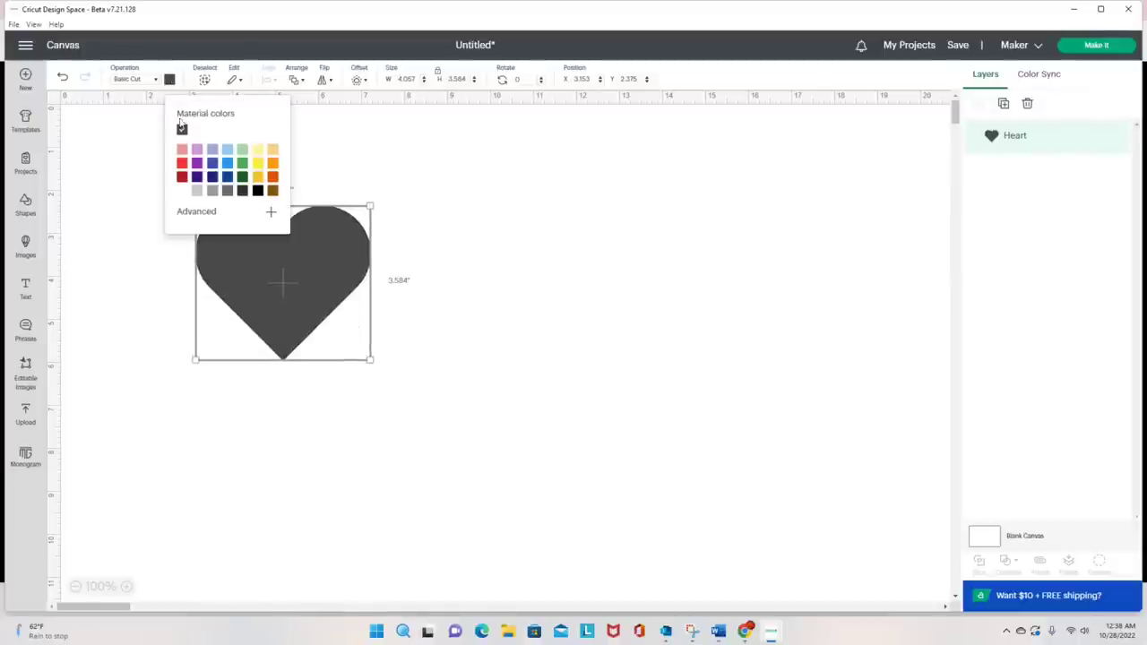
{"action": "left_click", "coordinate": [179, 170]}
{"action": "left_click", "coordinate": [642, 327]}
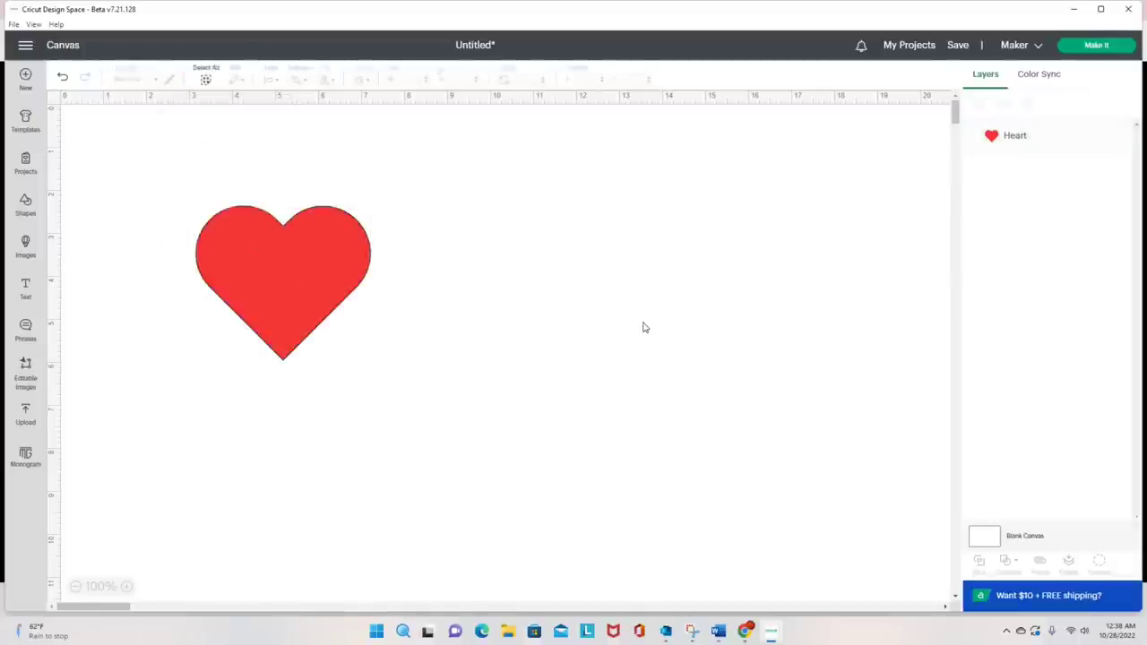
Add a second, smaller heart and position it inside the red heart.
{"action": "left_click", "coordinate": [23, 208]}
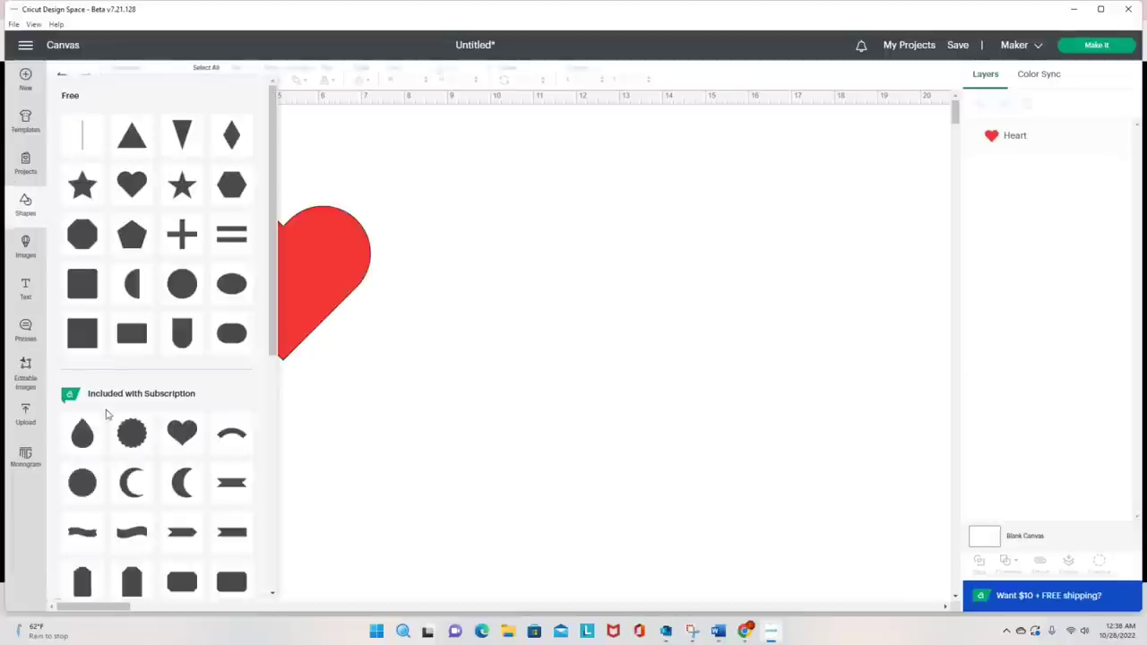
{"action": "left_click", "coordinate": [130, 188]}
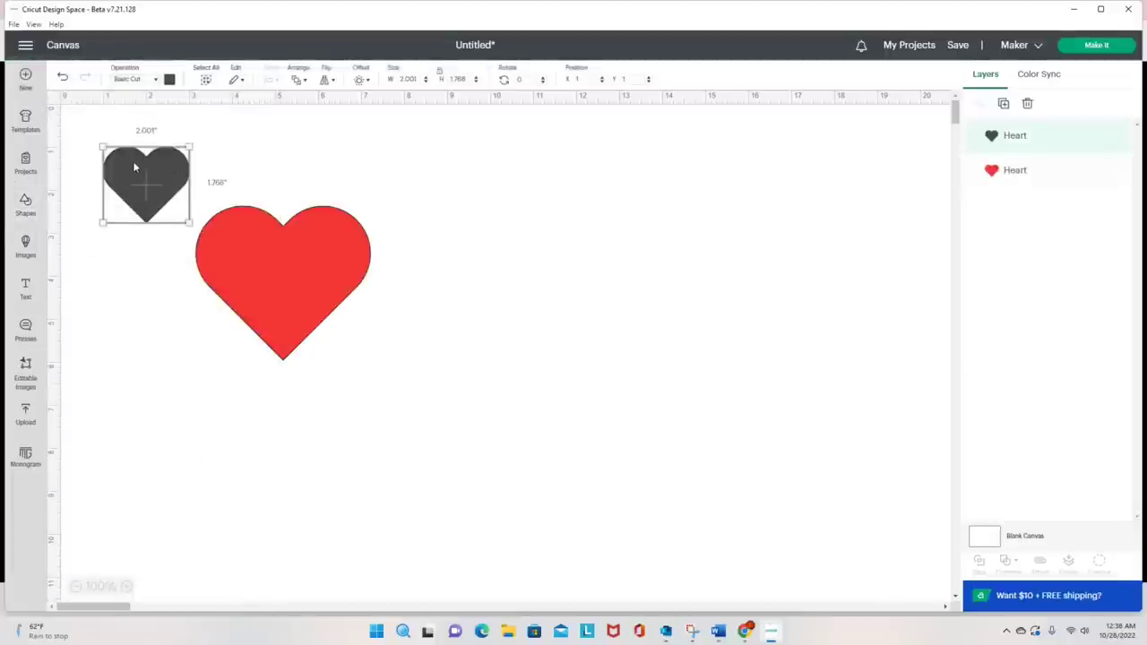
{"action": "left_click_drag", "start_coordinate": [137, 162], "coordinate": [270, 256]}
{"action": "left_click", "coordinate": [425, 337]}
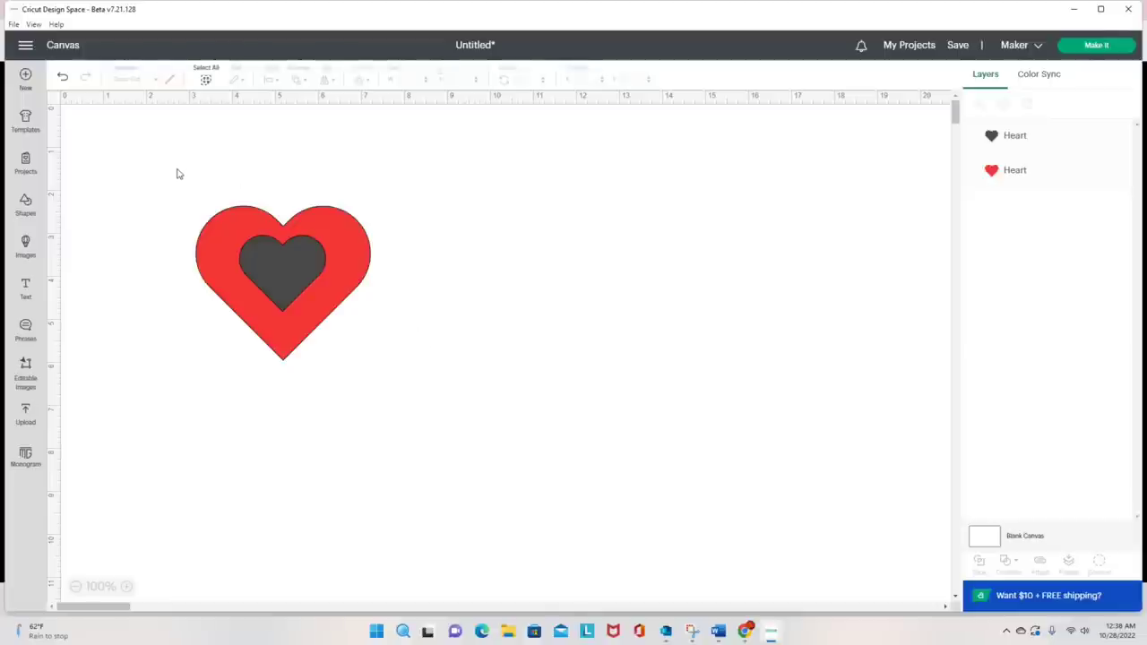
Move the red heart slightly up and left to about X 2.76, Y 2.21, and recenter the dark heart inside it.
{"action": "left_click_drag", "start_coordinate": [178, 174], "coordinate": [400, 386]}
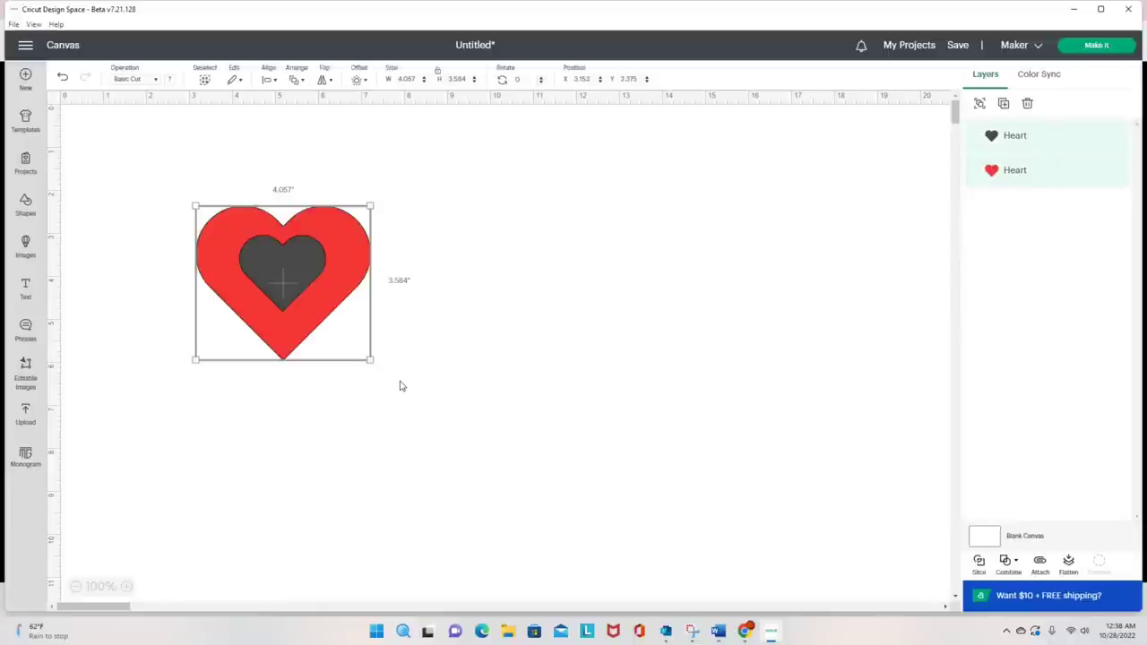
{"action": "left_click", "coordinate": [473, 401]}
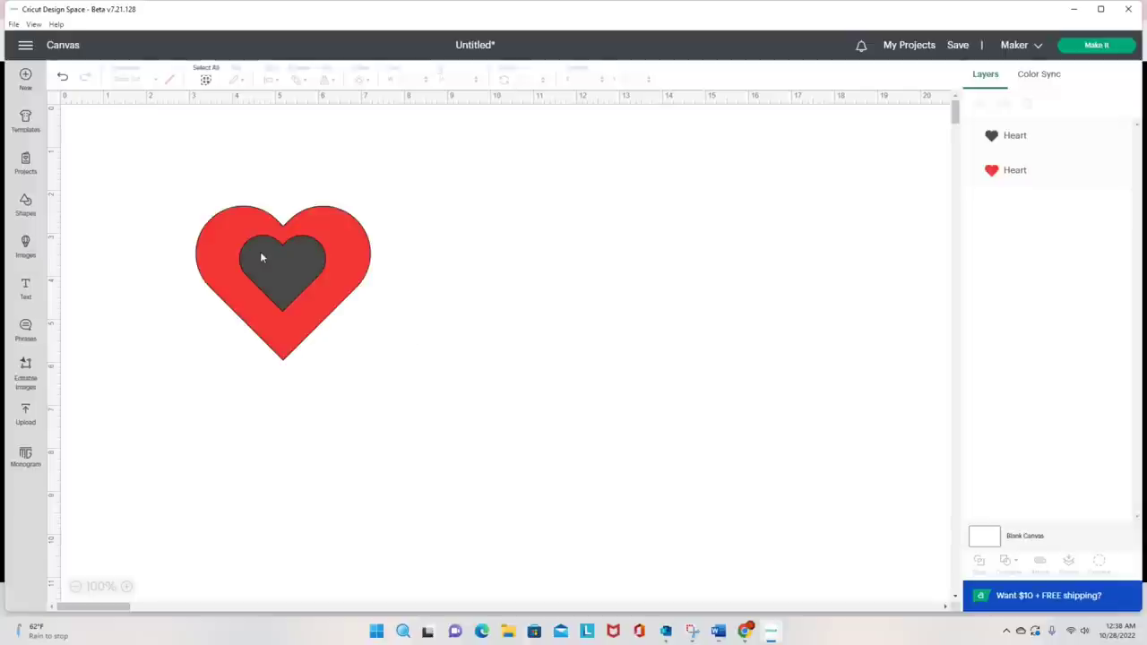
{"action": "mouse_move", "coordinate": [281, 257]}
{"action": "left_mouse_down"}
{"action": "mouse_move", "coordinate": [493, 268]}
{"action": "mouse_move", "coordinate": [265, 259]}
{"action": "left_mouse_up"}
{"action": "left_click", "coordinate": [291, 241]}
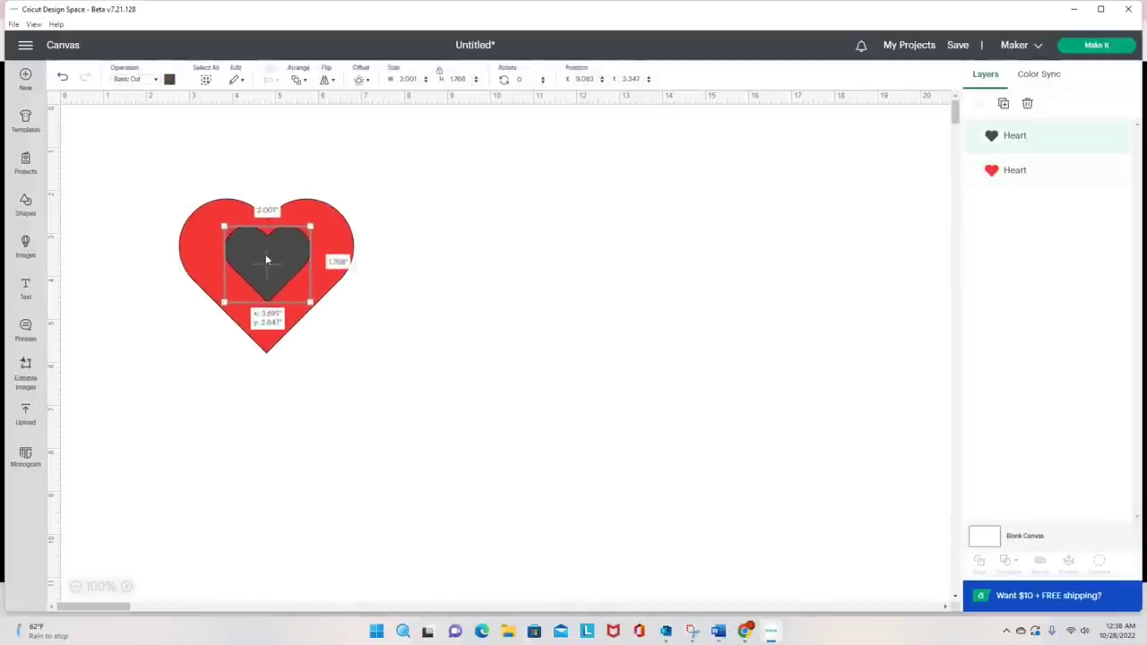
{"action": "left_click", "coordinate": [377, 375]}
Subtract the small dark heart from the red heart and move the result to about X 3.47, Y 1.65.
{"action": "left_click_drag", "start_coordinate": [165, 174], "coordinate": [350, 371]}
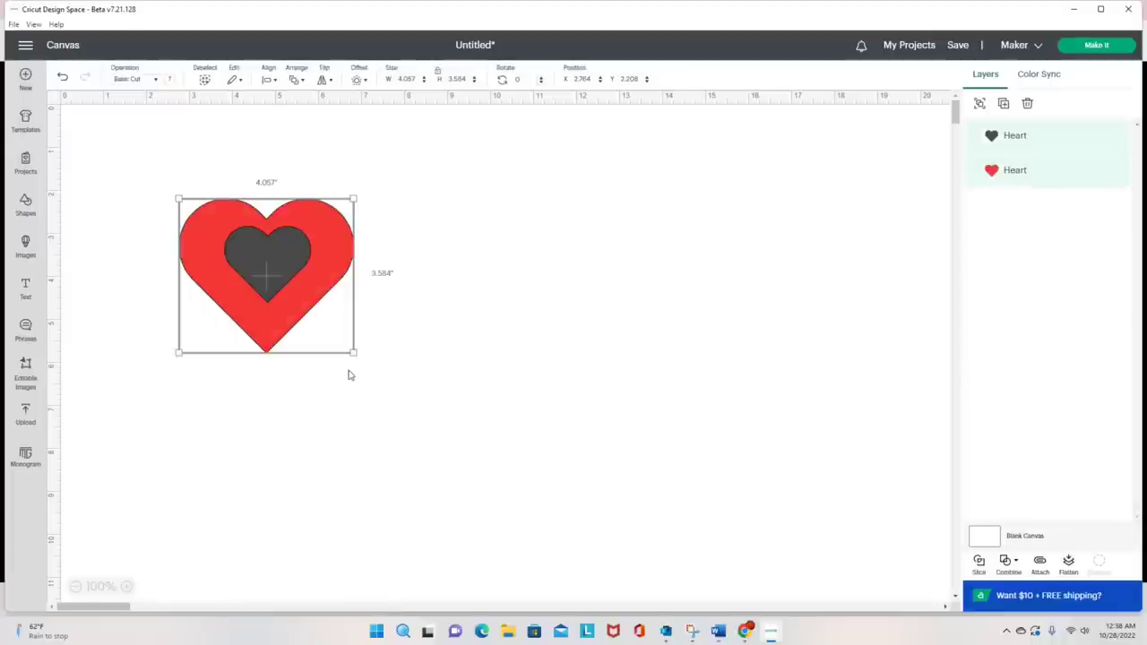
{"action": "left_click", "coordinate": [1006, 564]}
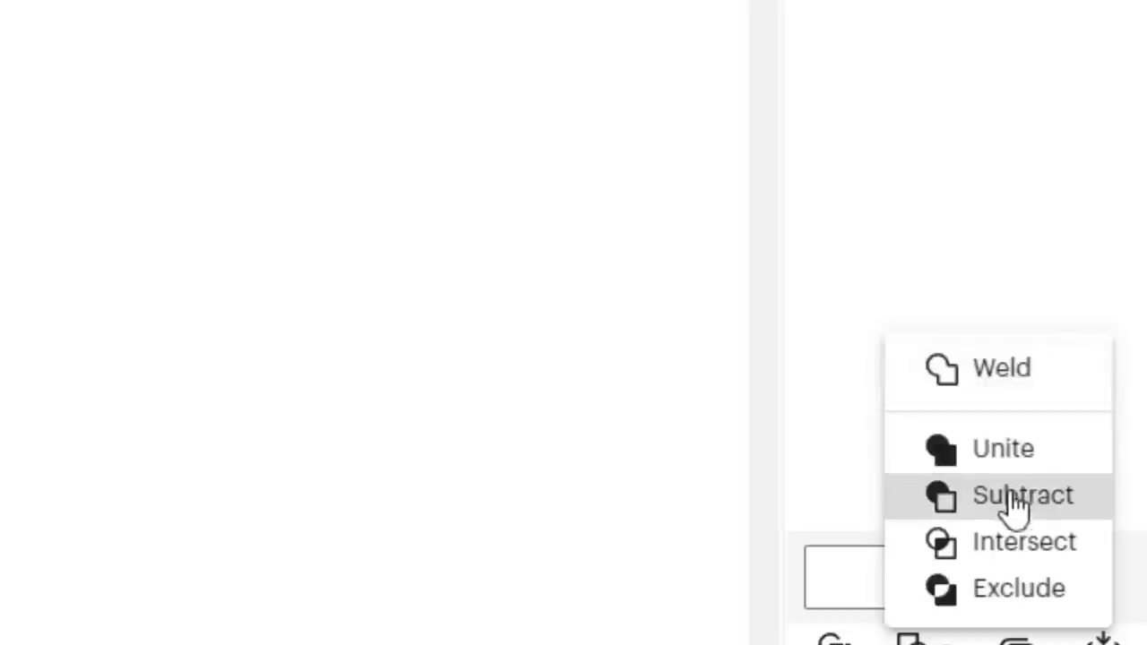
{"action": "left_click", "coordinate": [1015, 503]}
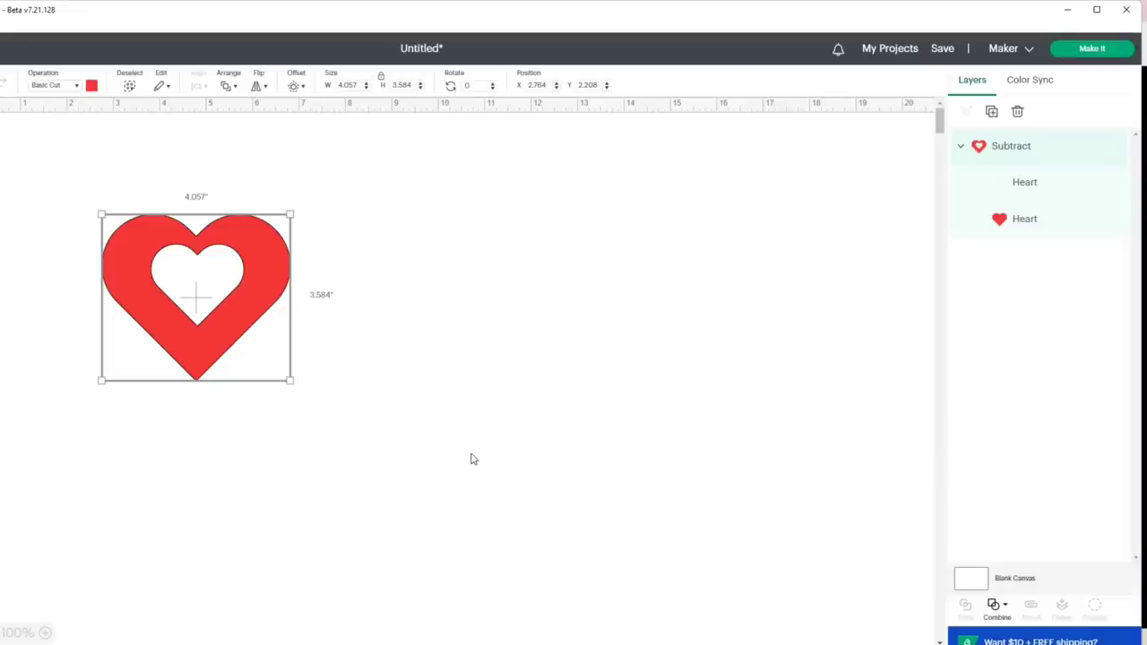
{"action": "left_click_drag", "start_coordinate": [223, 308], "coordinate": [260, 281]}
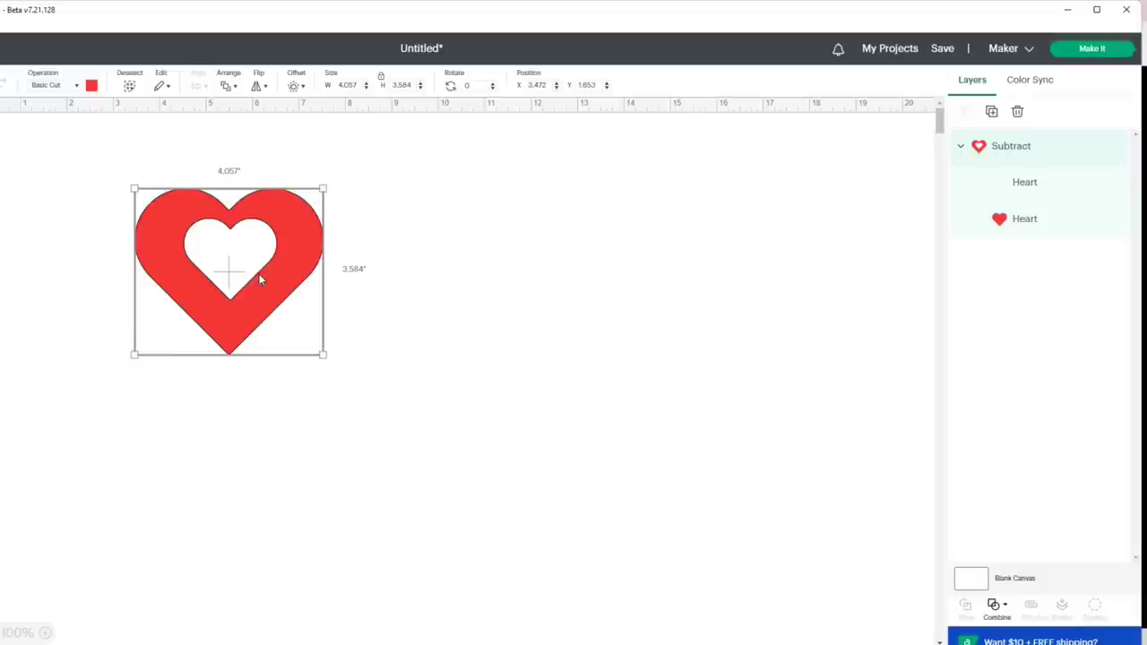
Check the red heart layer of the subtracted shape, deselect it, and move the heart cutout to about X 0.40, Y 0.57.
{"action": "left_click", "coordinate": [1043, 231]}
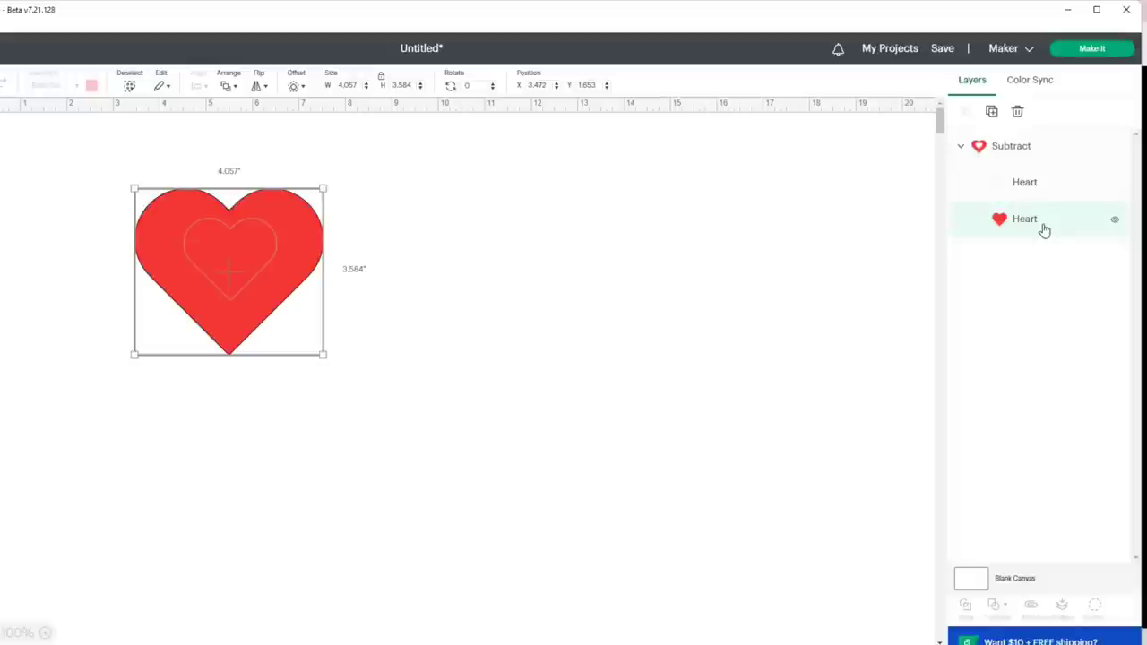
{"action": "left_click", "coordinate": [762, 299]}
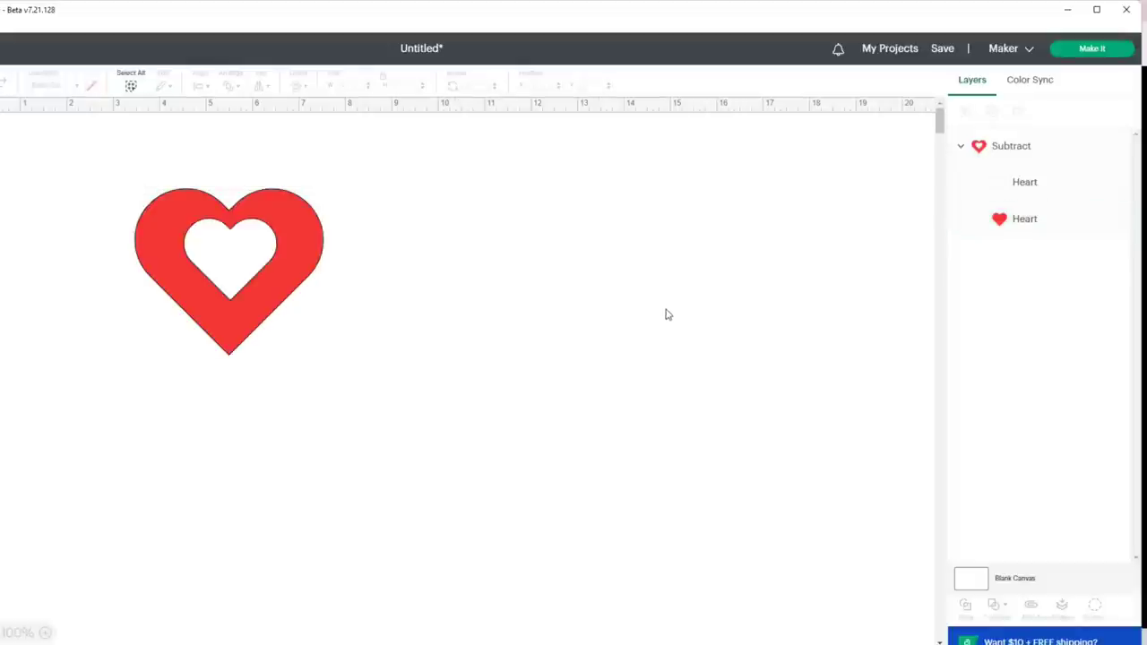
{"action": "left_click_drag", "start_coordinate": [154, 283], "coordinate": [55, 239]}
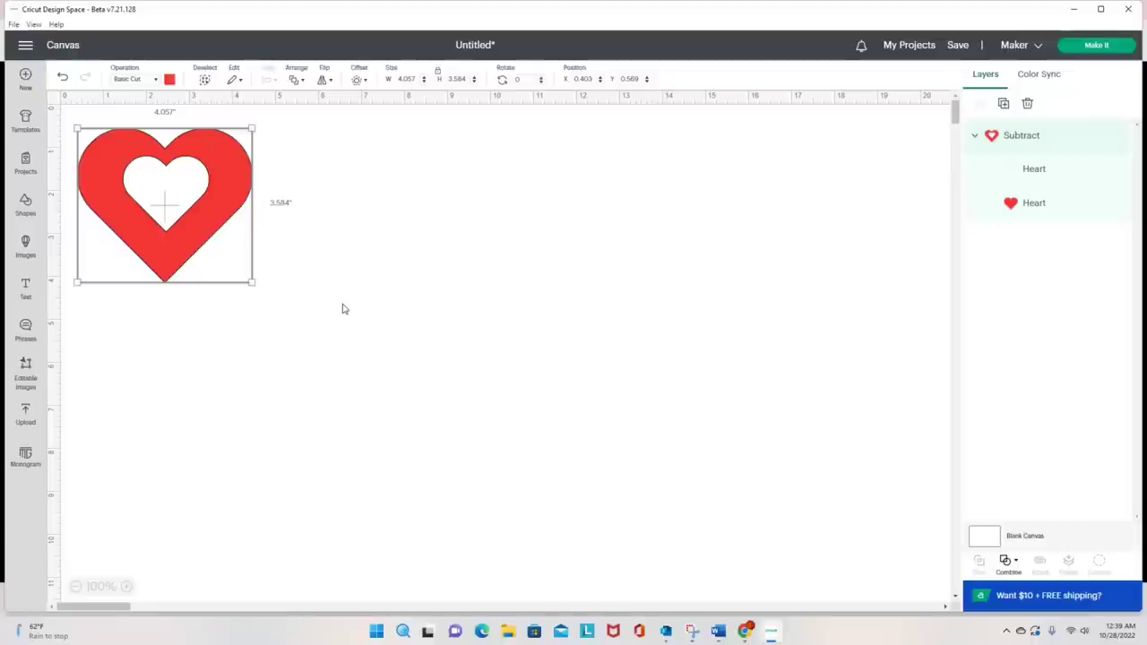
Open the Christmas subcategory of the Holidays theme in the image library.
{"action": "left_click", "coordinate": [25, 245]}
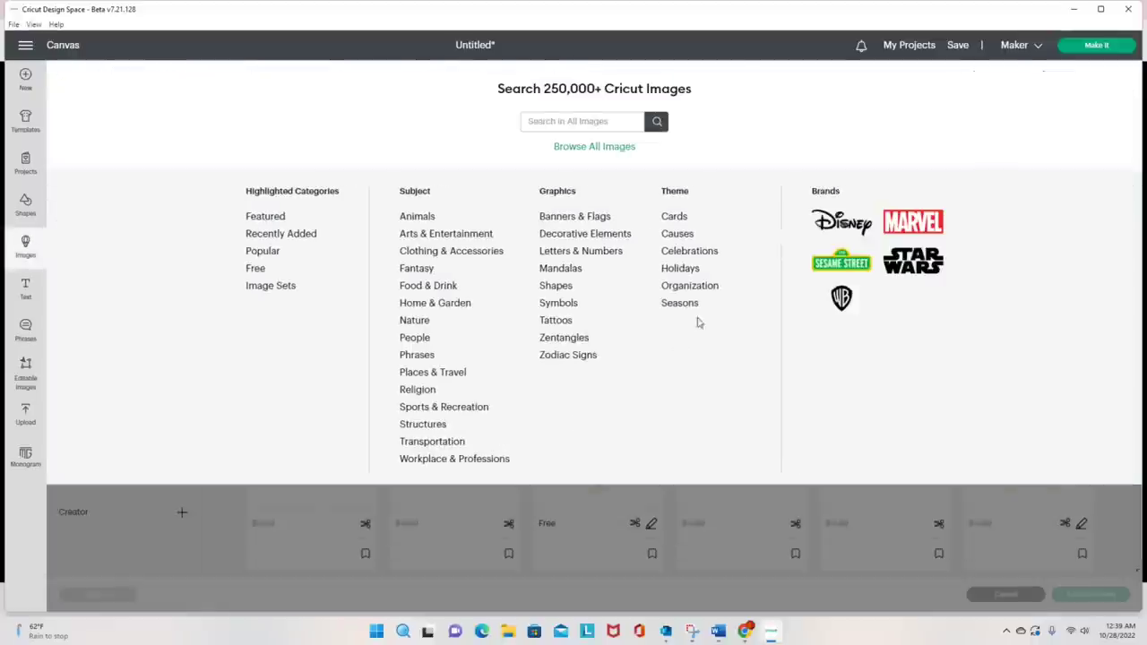
{"action": "left_click", "coordinate": [678, 269]}
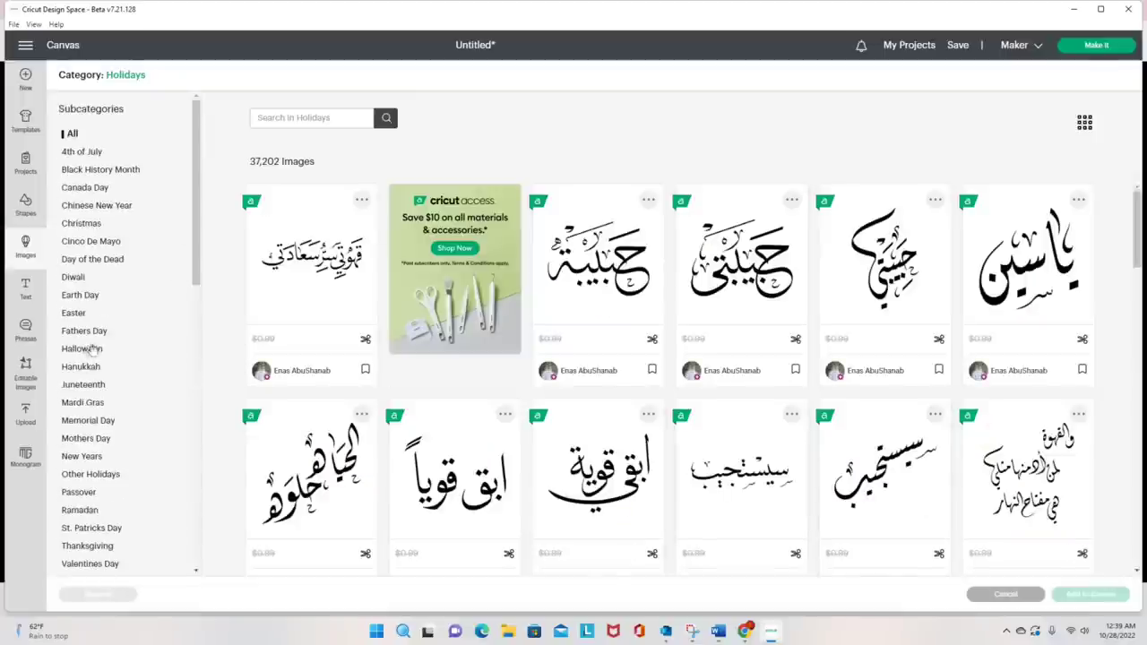
{"action": "left_click", "coordinate": [93, 225]}
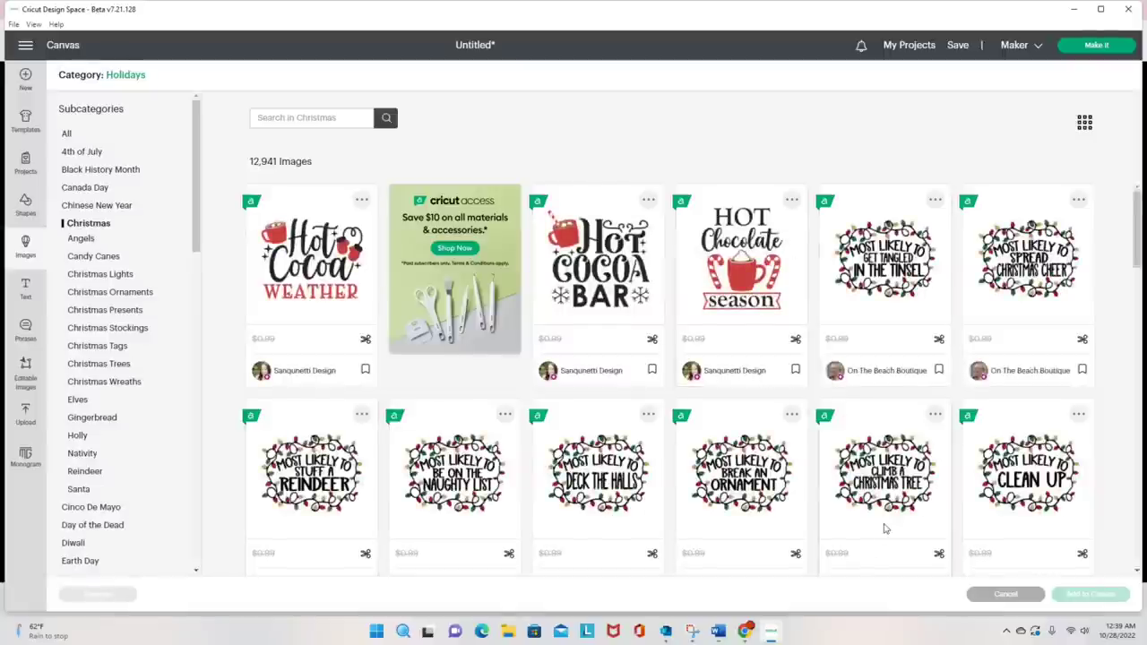
Add the Christmas King Santa Hat image to the canvas and move it clear of the heart to about X 5.87, Y 0.64.
{"action": "scroll", "coordinate": [931, 439], "scroll_direction": "down", "scroll_amount": 5}
{"action": "scroll", "coordinate": [938, 415], "scroll_direction": "down", "scroll_amount": 7}
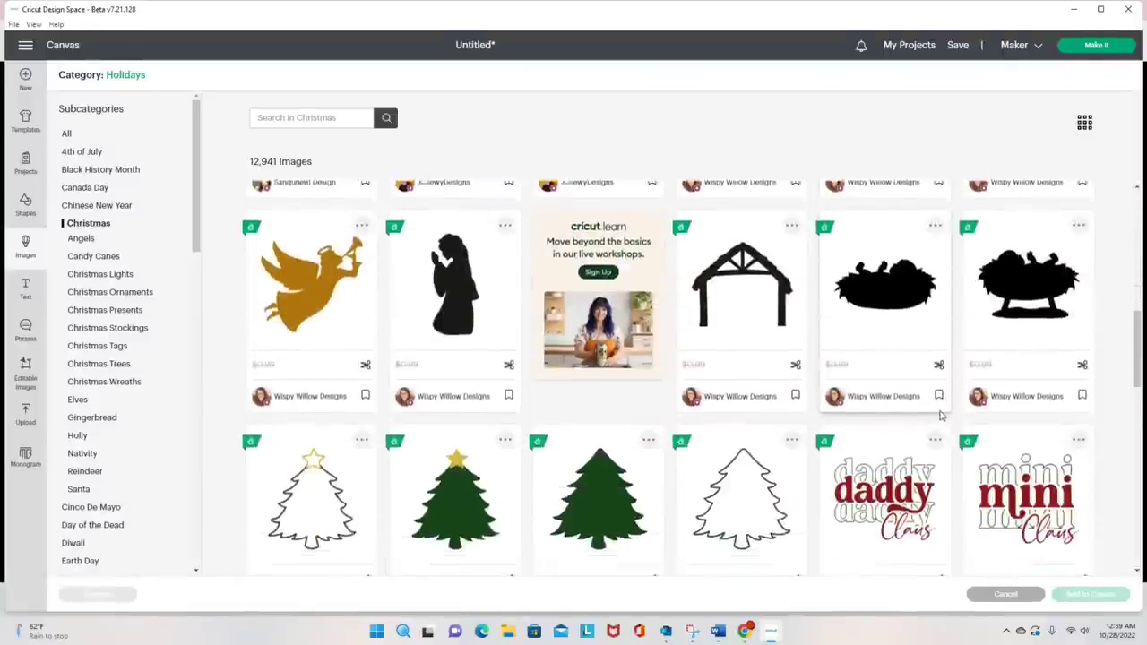
{"action": "scroll", "coordinate": [941, 415], "scroll_direction": "down", "scroll_amount": 6}
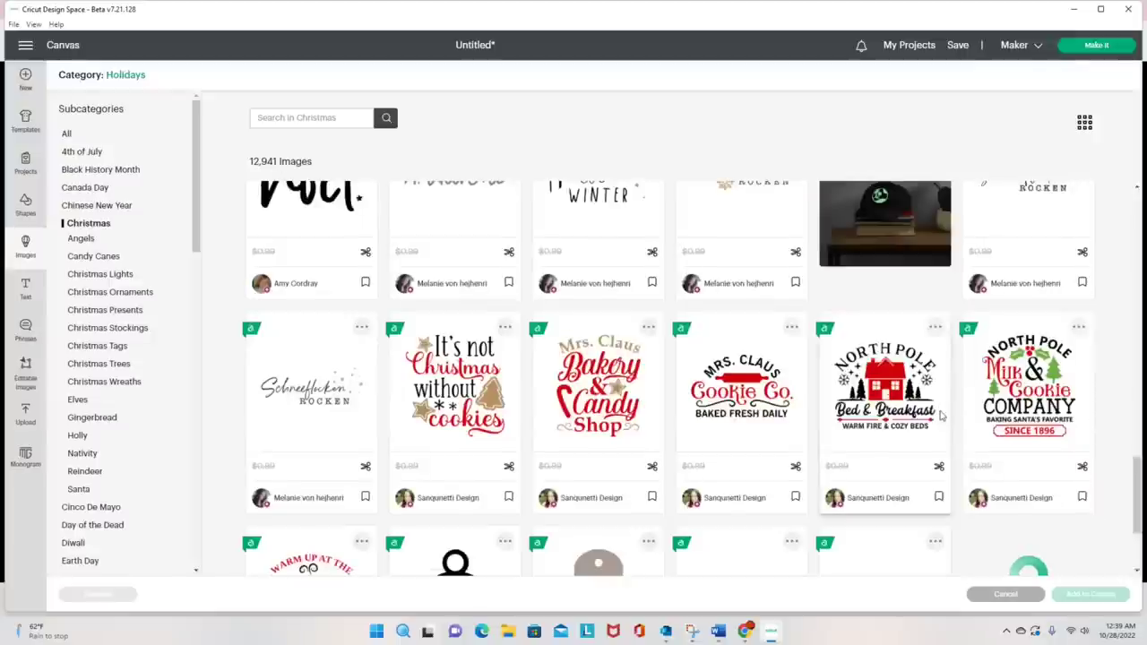
{"action": "scroll", "coordinate": [781, 410], "scroll_direction": "down", "scroll_amount": 4}
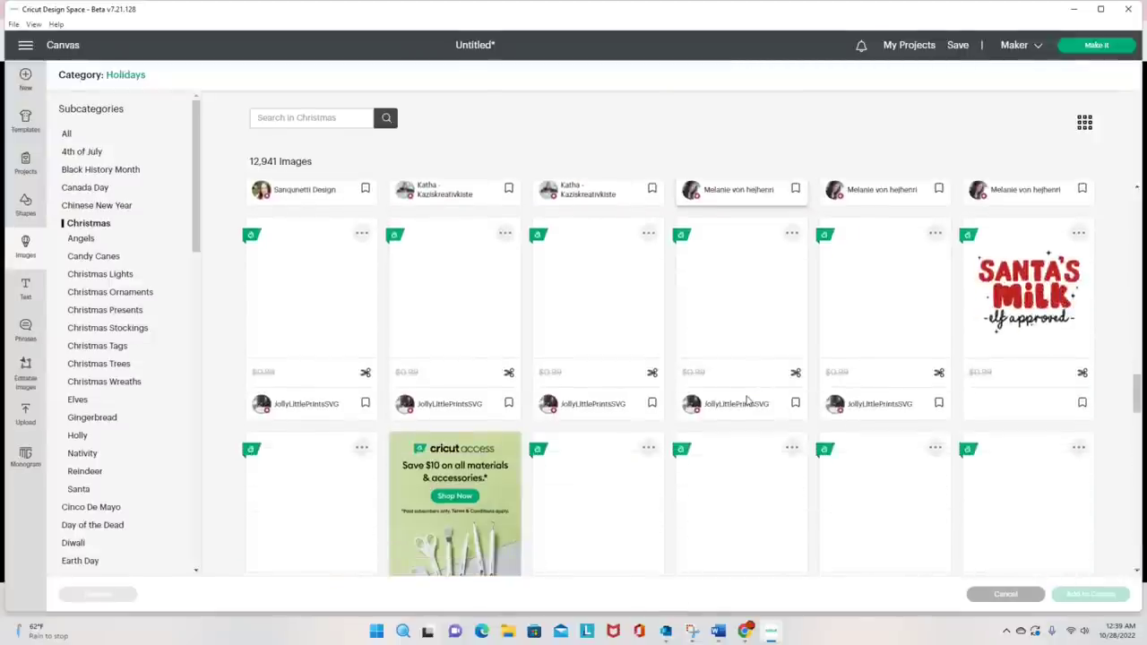
{"action": "scroll", "coordinate": [747, 401], "scroll_direction": "down", "scroll_amount": 5}
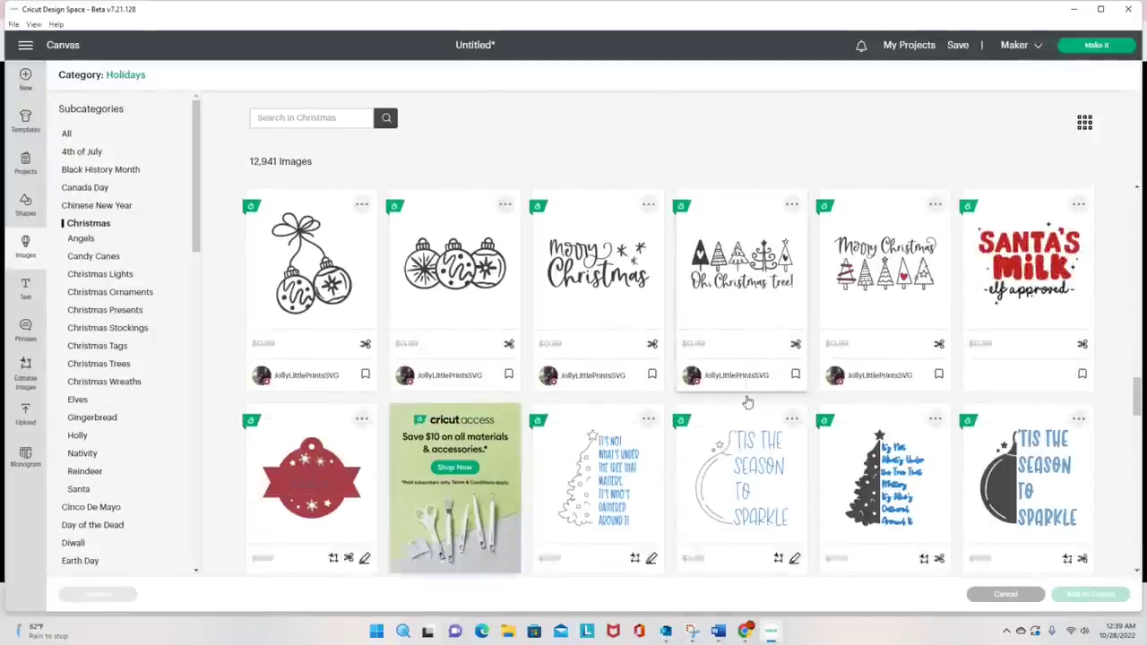
{"action": "scroll", "coordinate": [747, 400], "scroll_direction": "down", "scroll_amount": 4}
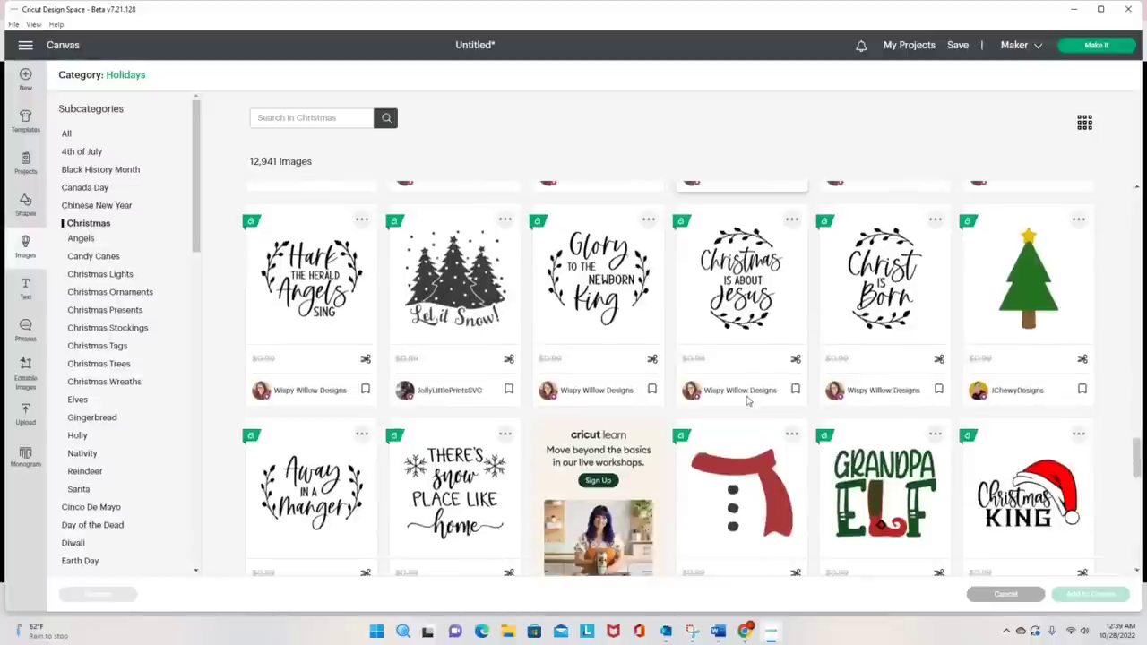
{"action": "scroll", "coordinate": [746, 401], "scroll_direction": "down", "scroll_amount": 2}
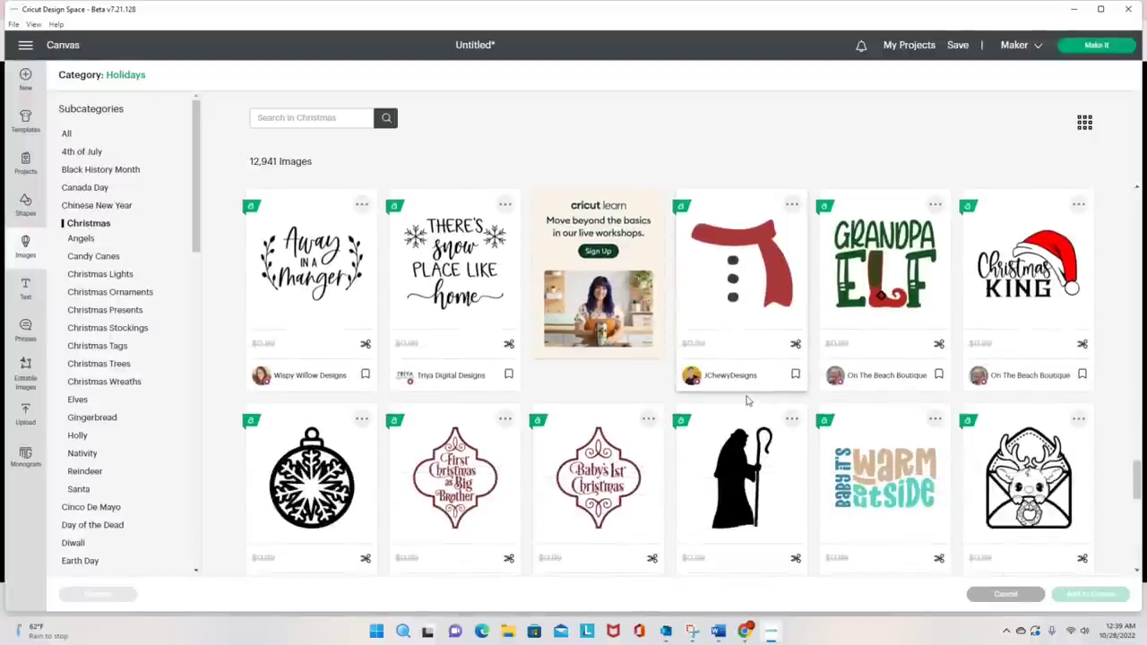
{"action": "left_click", "coordinate": [1032, 280]}
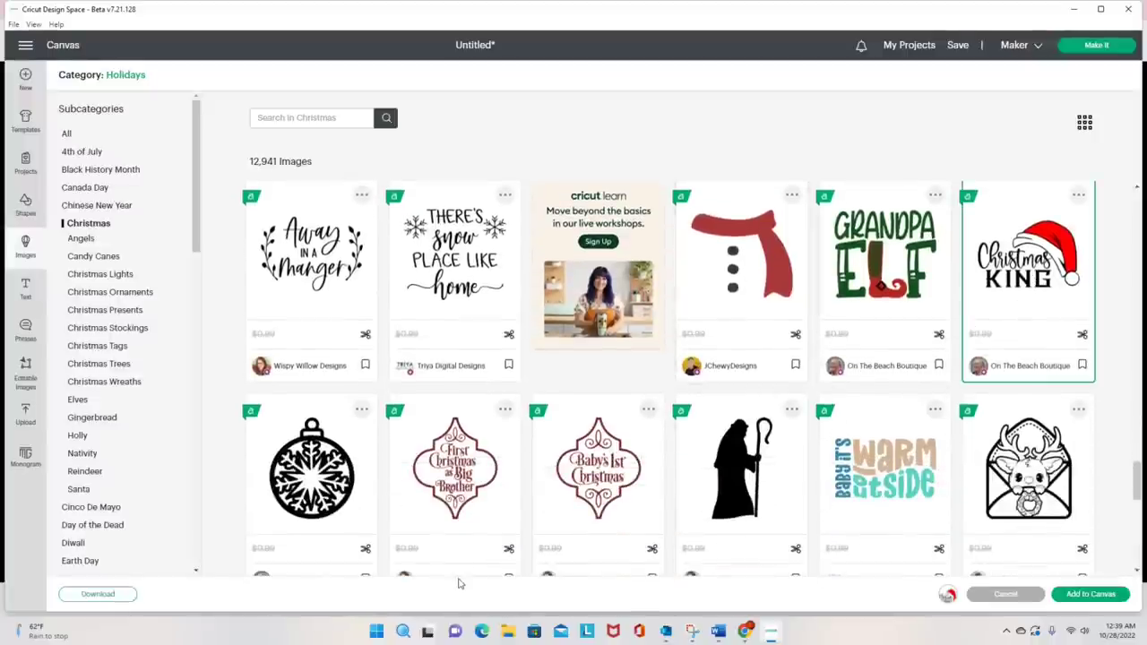
{"action": "left_click", "coordinate": [1086, 596]}
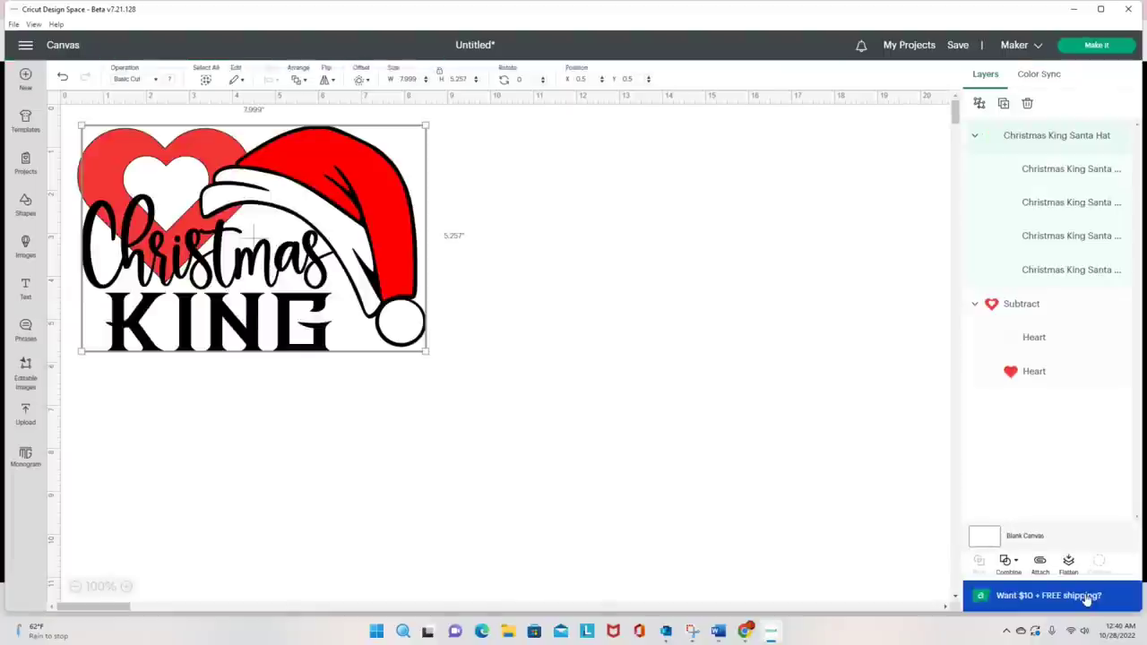
{"action": "left_click_drag", "start_coordinate": [331, 274], "coordinate": [563, 282]}
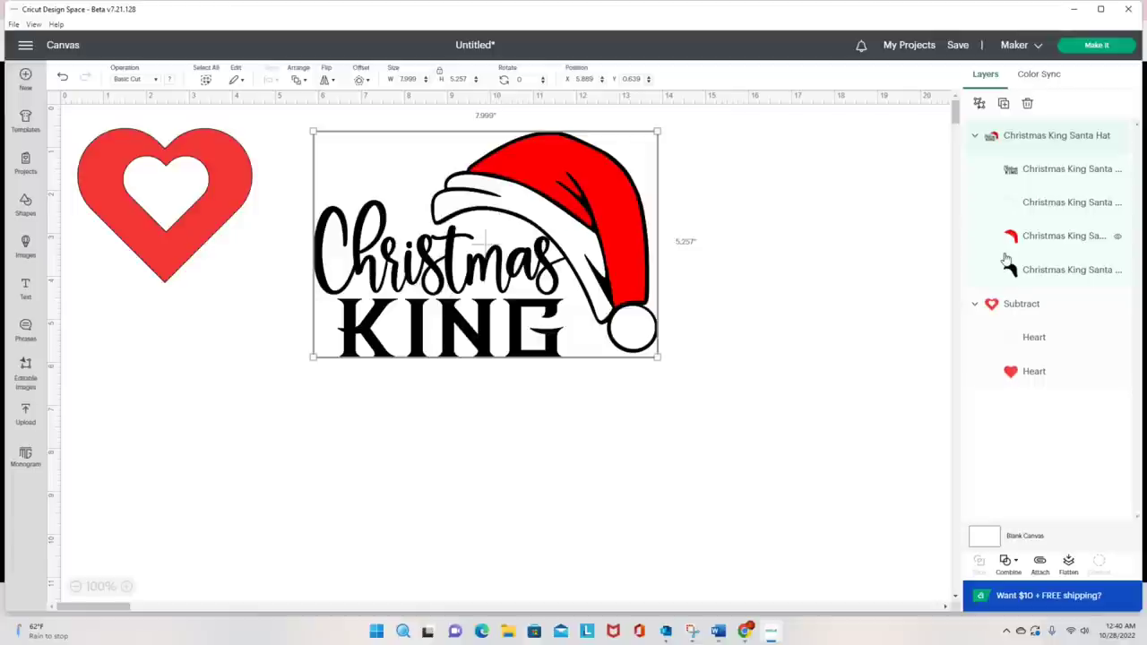
Examine each of the four layers of the Christmas King Santa Hat image, including the black bottom layer.
{"action": "left_click", "coordinate": [1027, 172]}
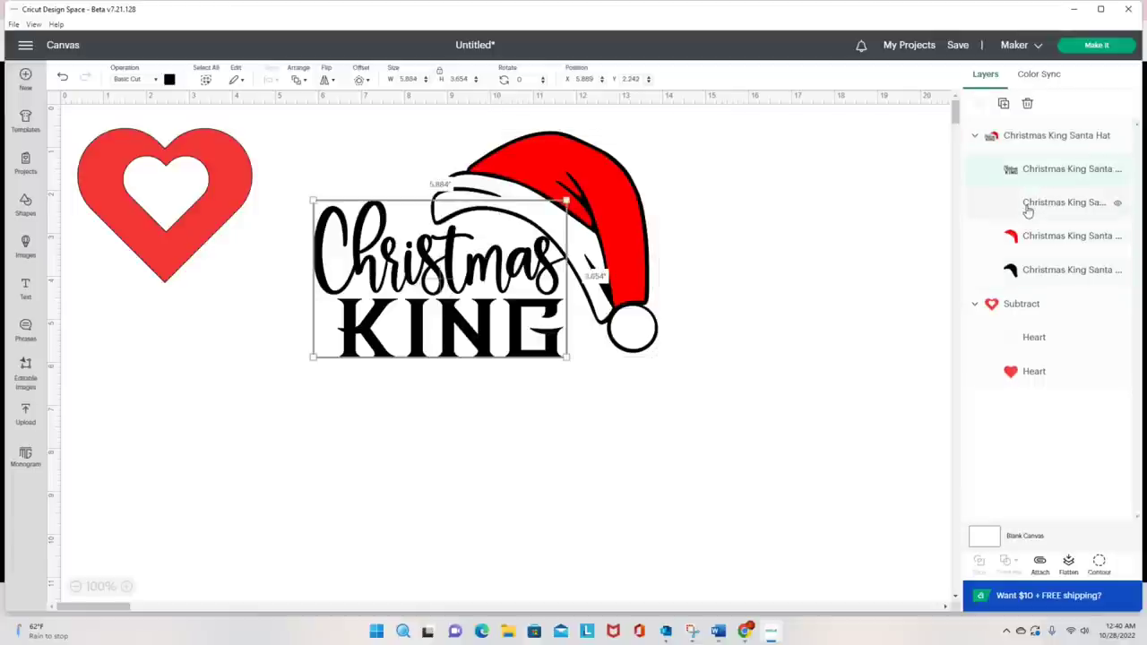
{"action": "left_click", "coordinate": [1028, 204]}
{"action": "left_click", "coordinate": [1023, 236]}
{"action": "left_click", "coordinate": [1024, 270]}
{"action": "left_click", "coordinate": [794, 328]}
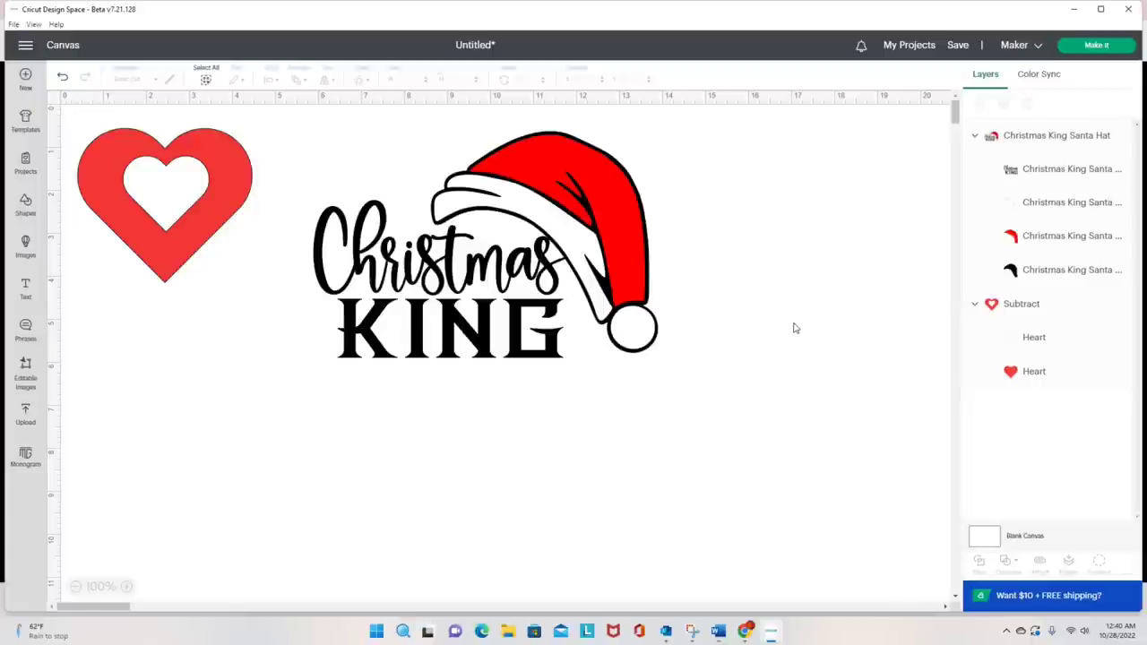
{"action": "left_click", "coordinate": [1071, 283]}
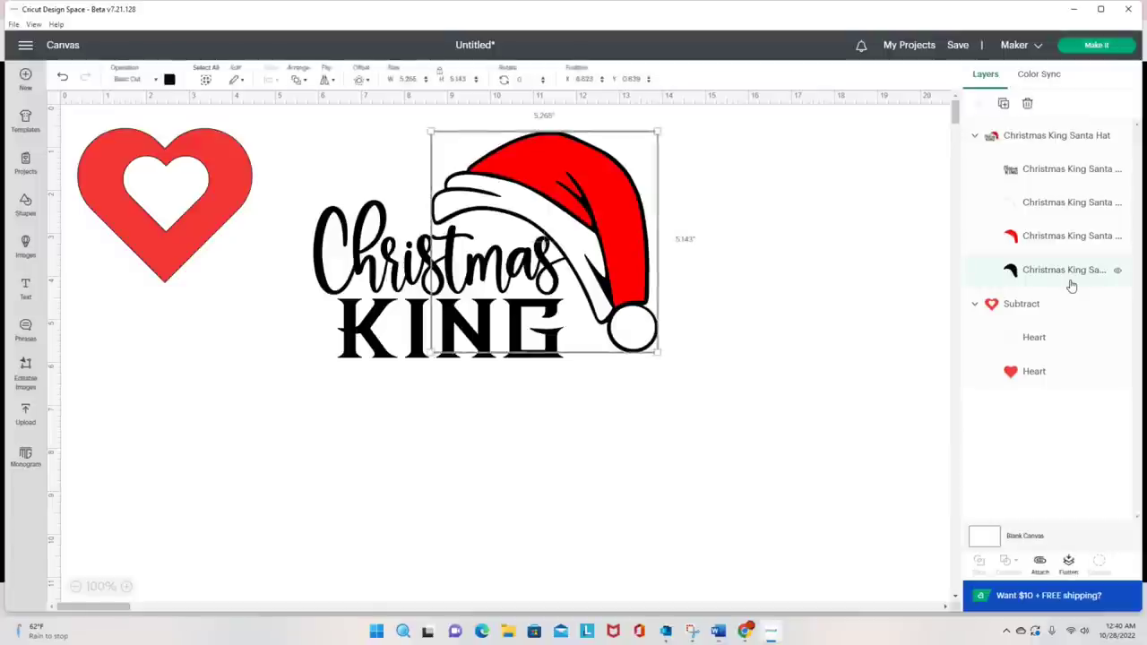
{"action": "left_click", "coordinate": [730, 301]}
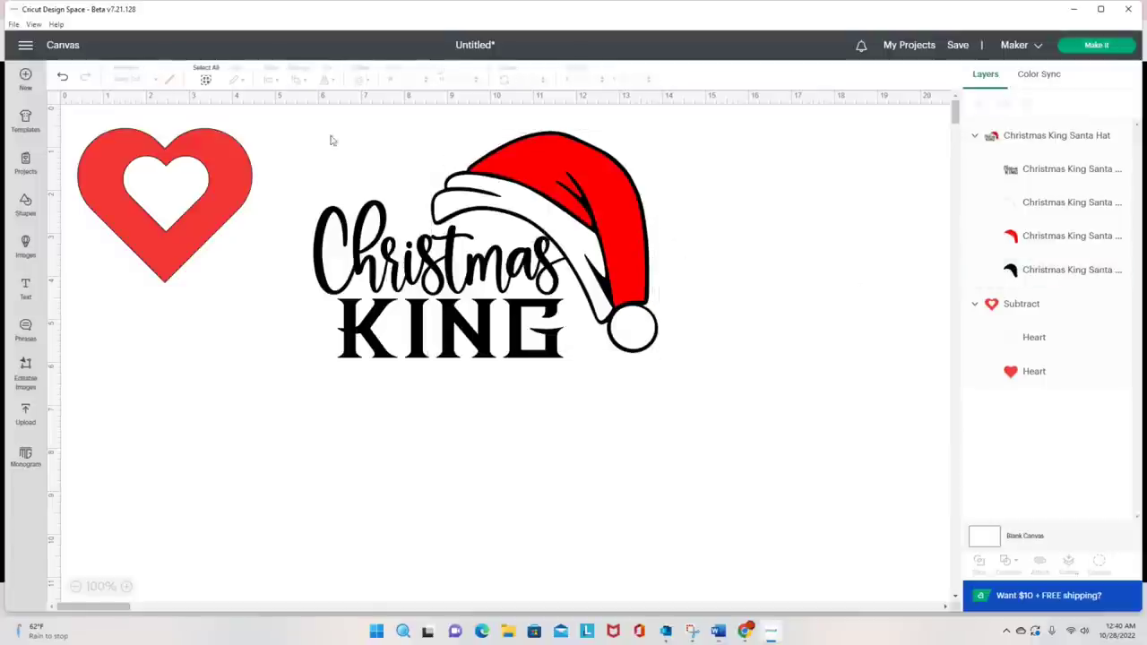
Apply Subtract to the whole Christmas King Santa Hat group and move the resulting hat outline to about X 5.29, Y 0.46.
{"action": "left_click_drag", "start_coordinate": [314, 124], "coordinate": [649, 376]}
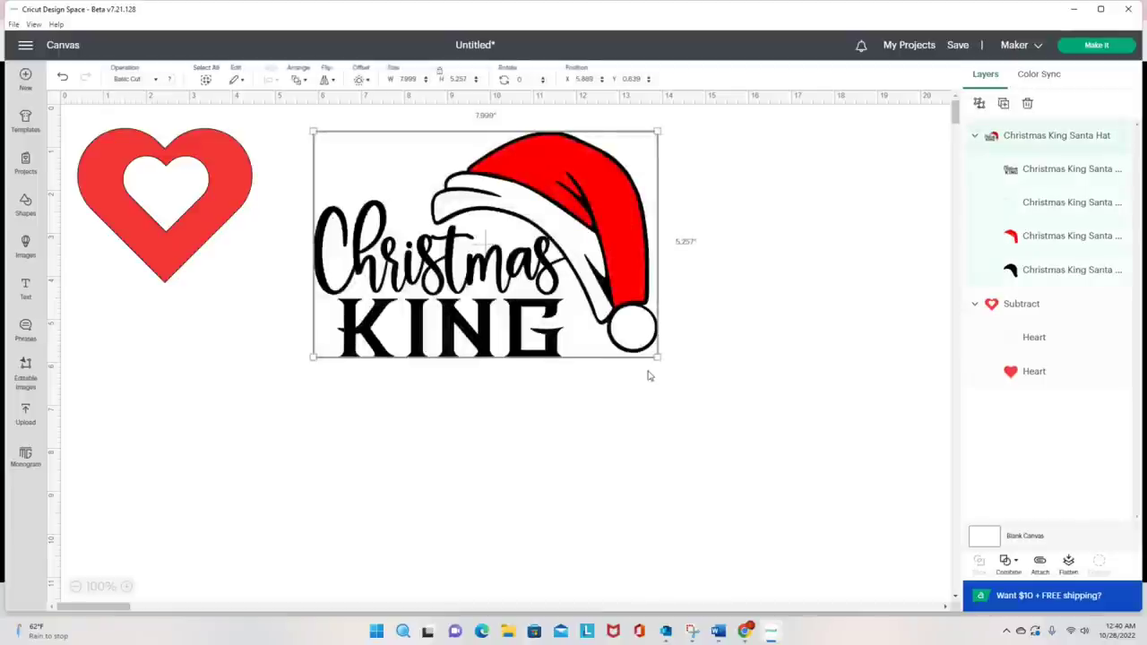
{"action": "left_click", "coordinate": [1007, 561]}
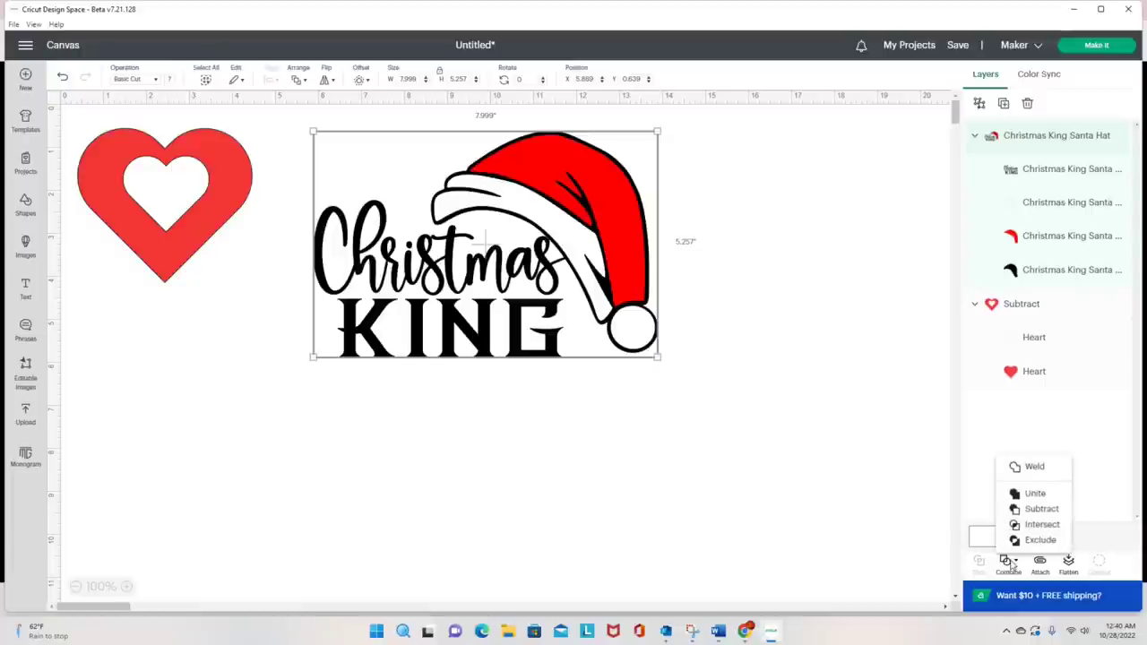
{"action": "left_click", "coordinate": [1041, 509]}
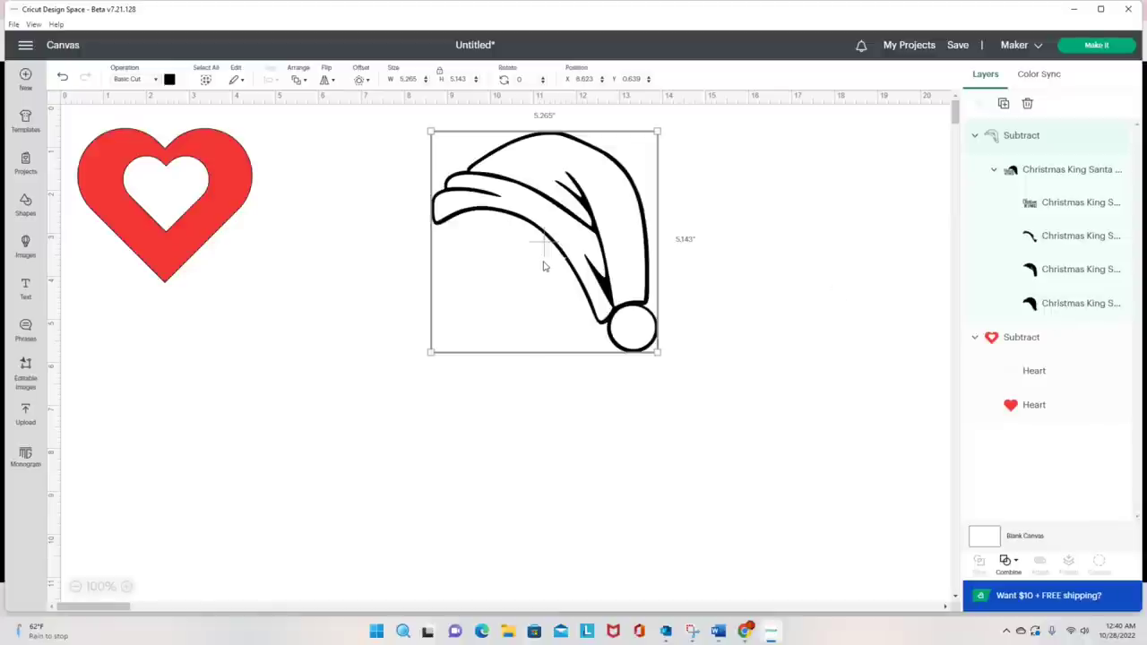
{"action": "left_click_drag", "start_coordinate": [542, 265], "coordinate": [394, 257]}
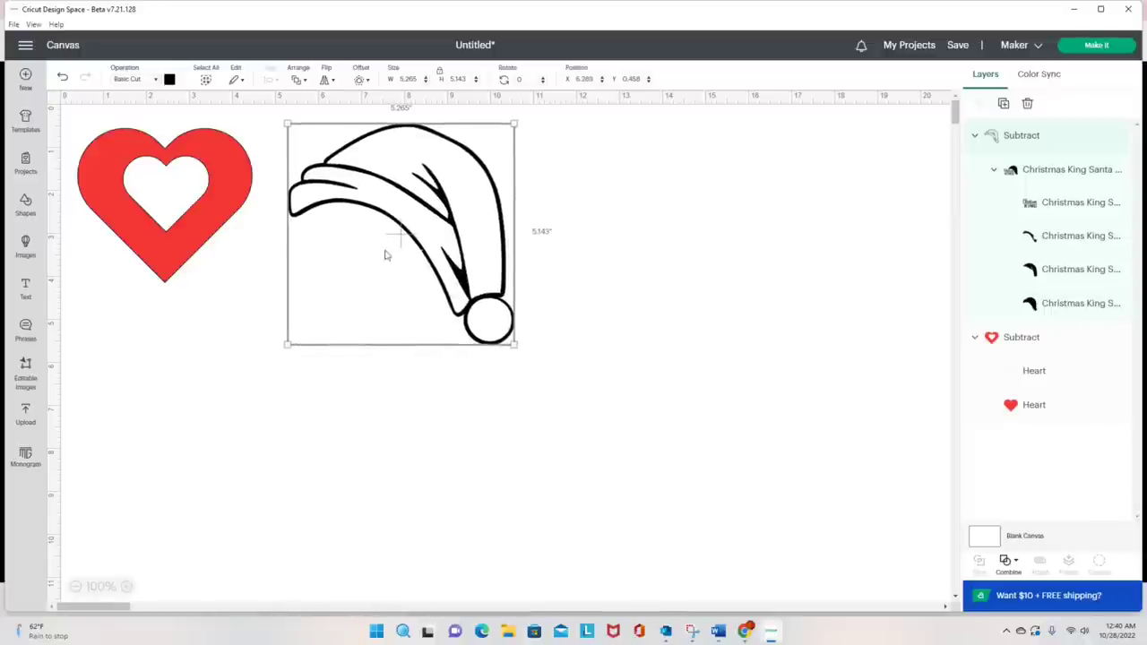
Add the Halloween Cat On Pumpkin image from the Halloween holiday images and move it to about X 12.25, Y 1.25.
{"action": "left_click", "coordinate": [25, 243]}
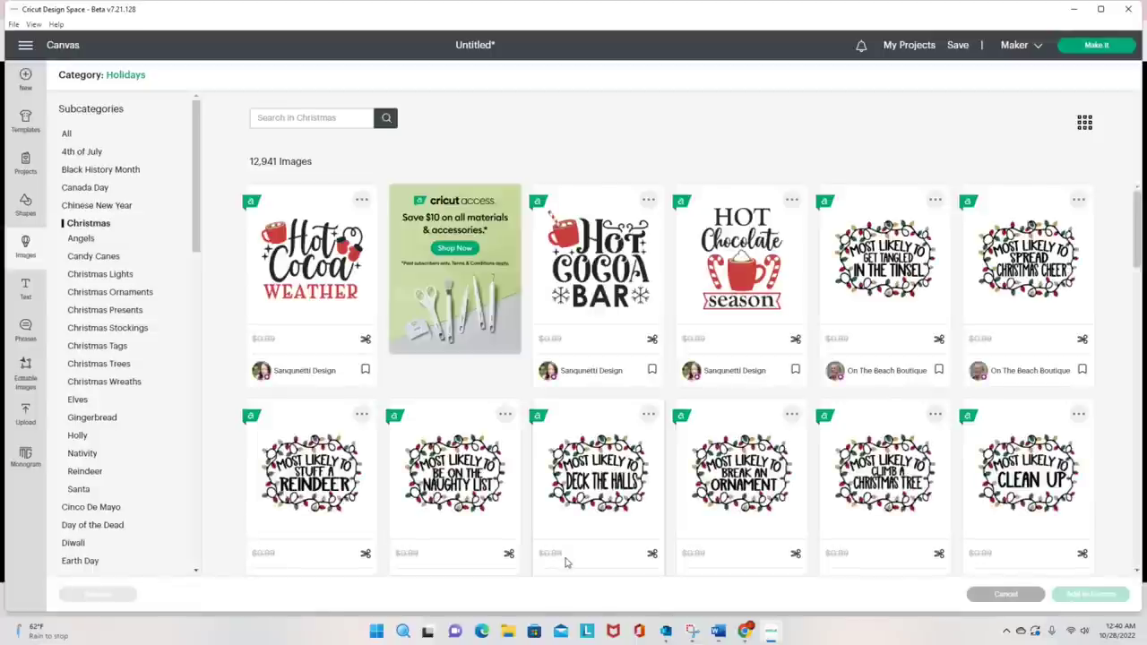
{"action": "left_click", "coordinate": [80, 75]}
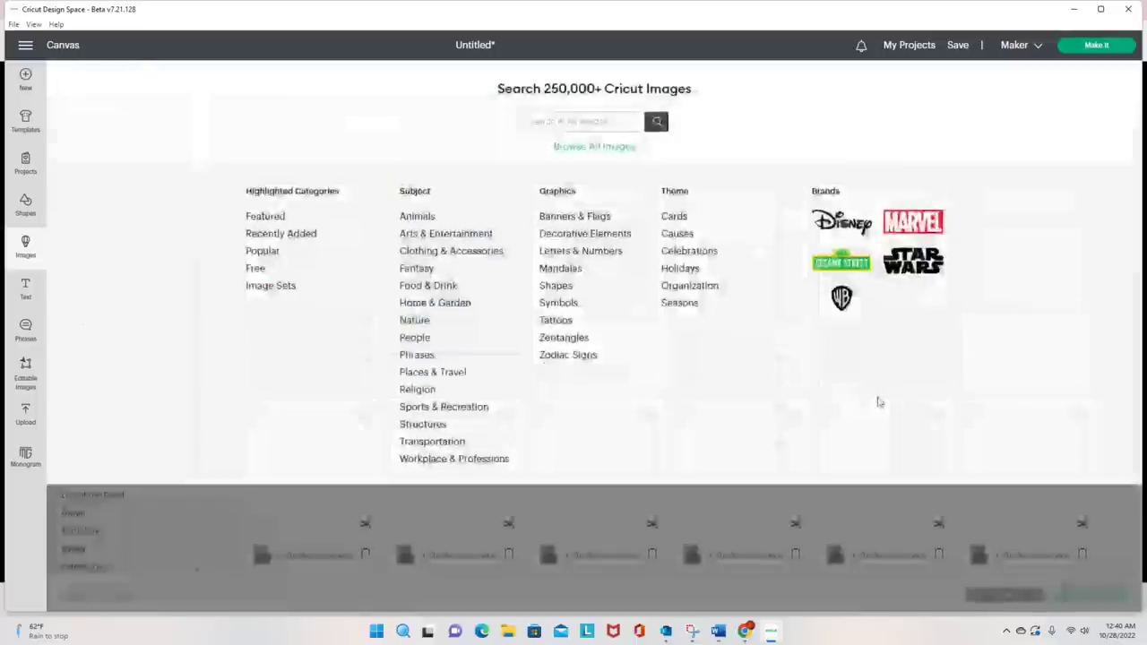
{"action": "left_click", "coordinate": [680, 268]}
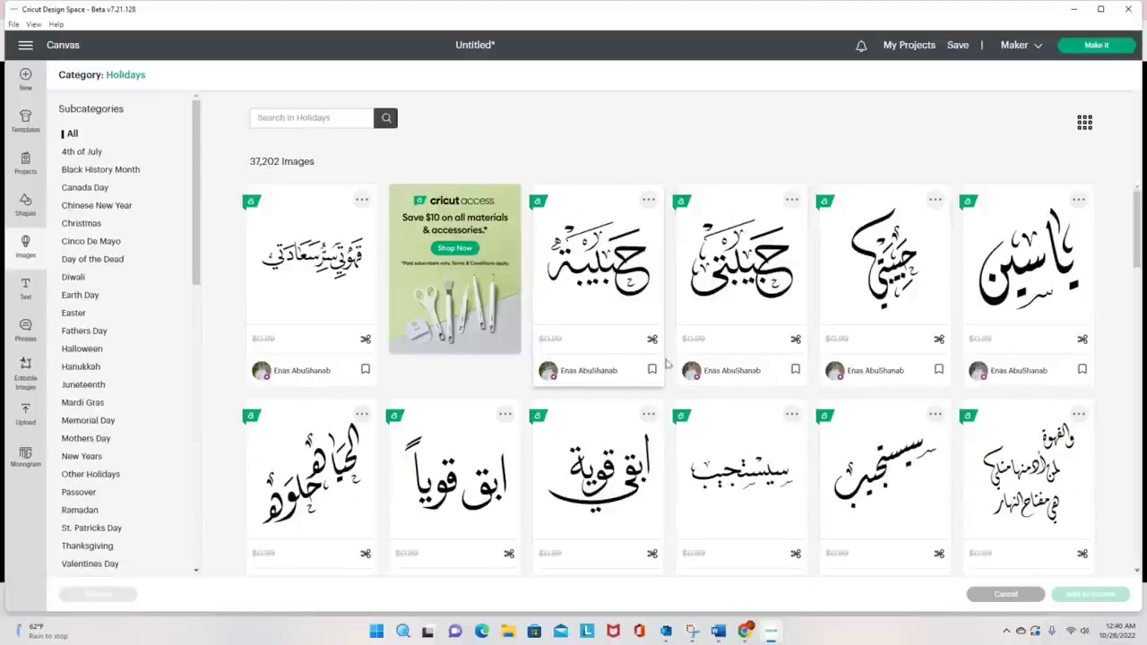
{"action": "left_click", "coordinate": [82, 349]}
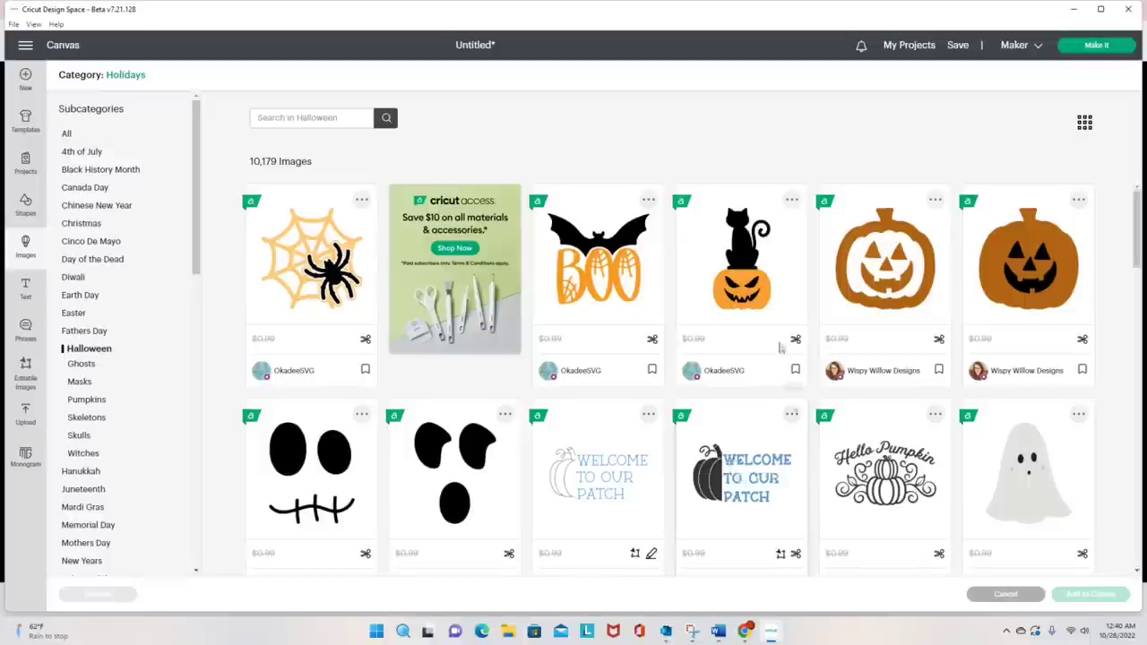
{"action": "left_click", "coordinate": [759, 281]}
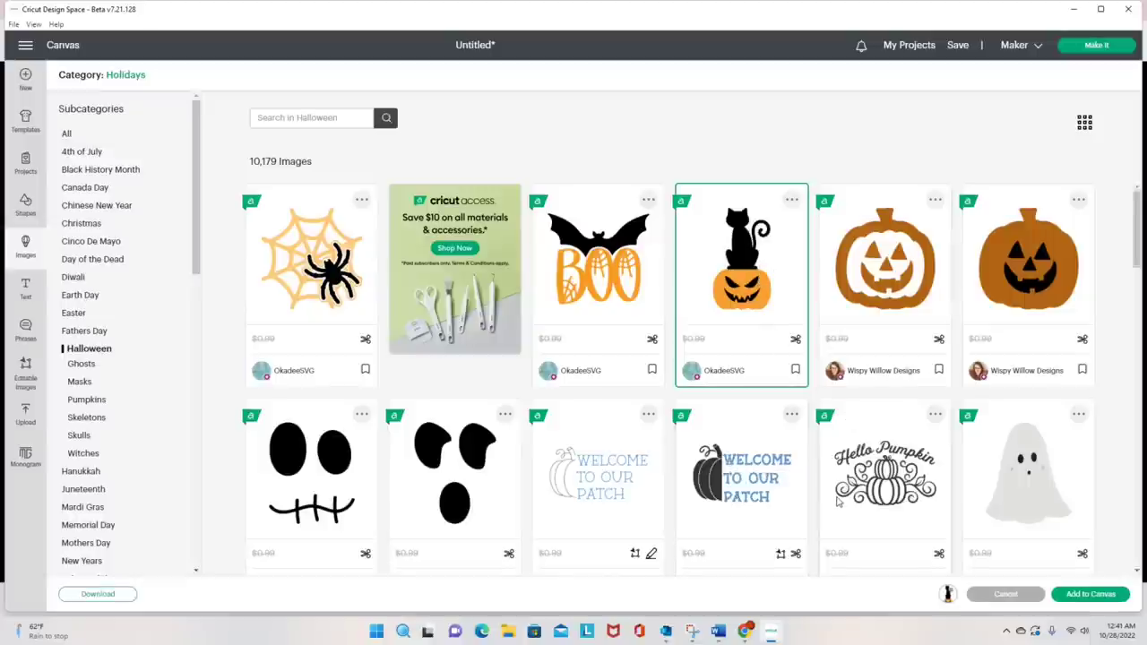
{"action": "left_click", "coordinate": [1076, 597]}
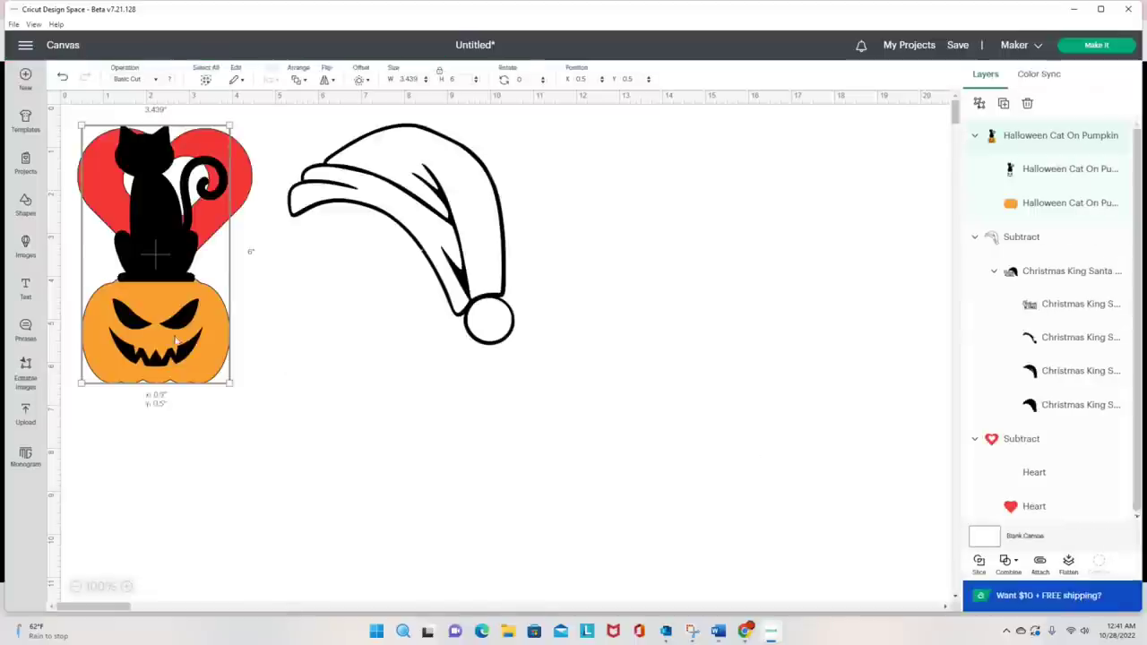
{"action": "left_click_drag", "start_coordinate": [164, 351], "coordinate": [670, 384]}
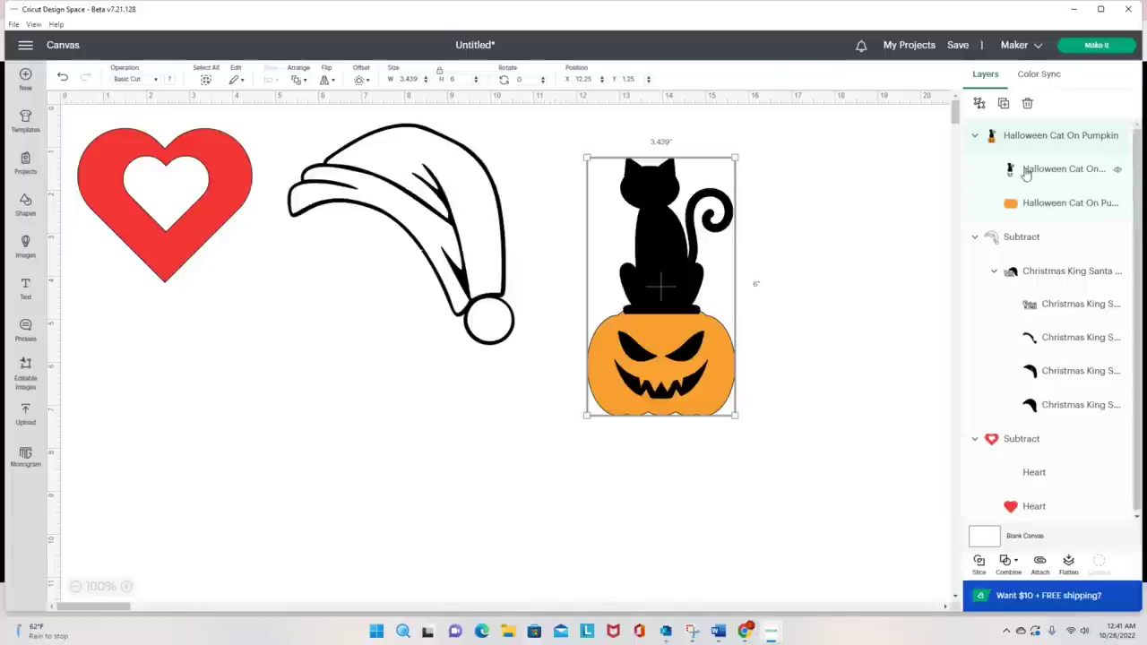
Subtract the black cat layer from the orange pumpkin and move the resulting pumpkin to about X 11.76, Y 0.85.
{"action": "left_click", "coordinate": [1027, 173]}
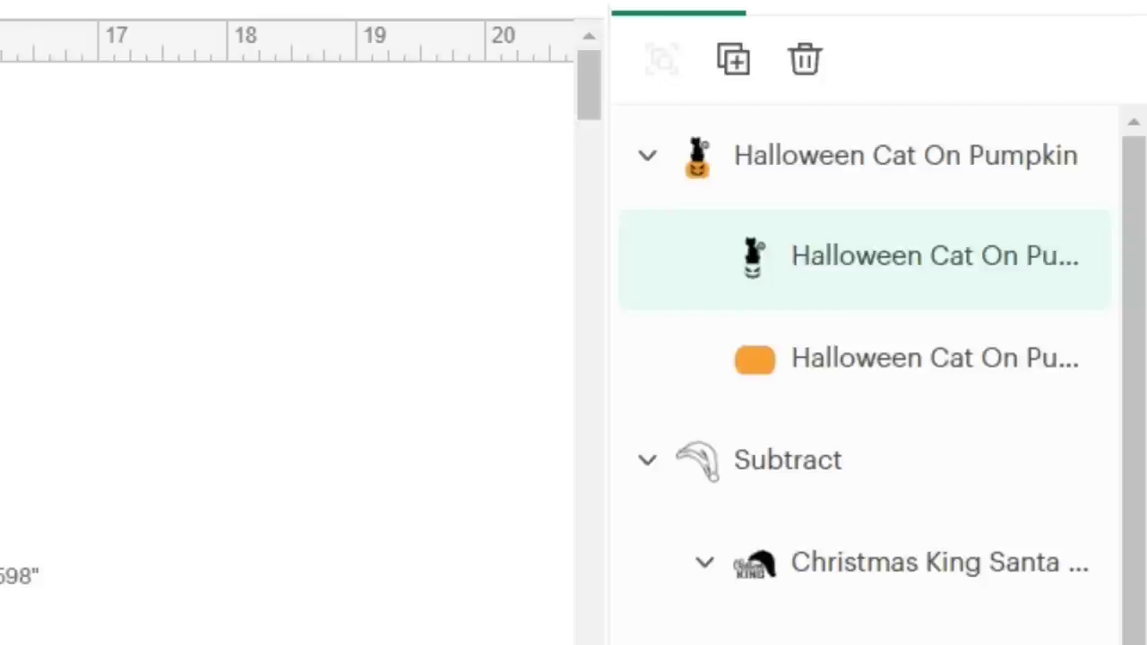
{"action": "key", "text": "Escape"}
{"action": "left_click", "coordinate": [904, 155]}
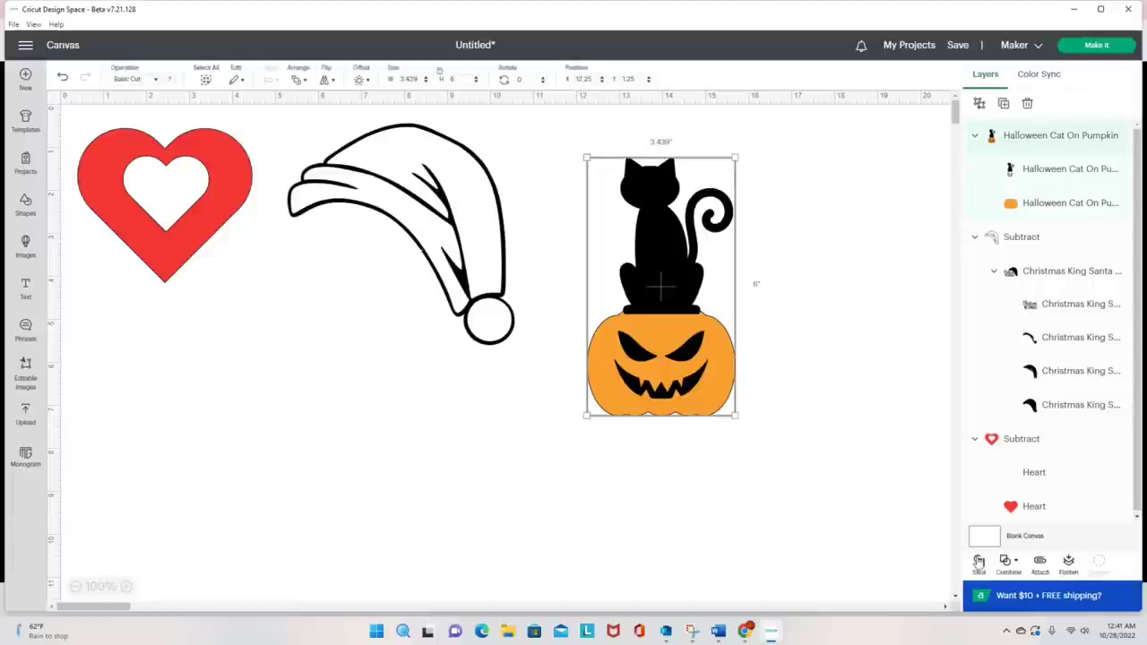
{"action": "left_click", "coordinate": [1008, 566]}
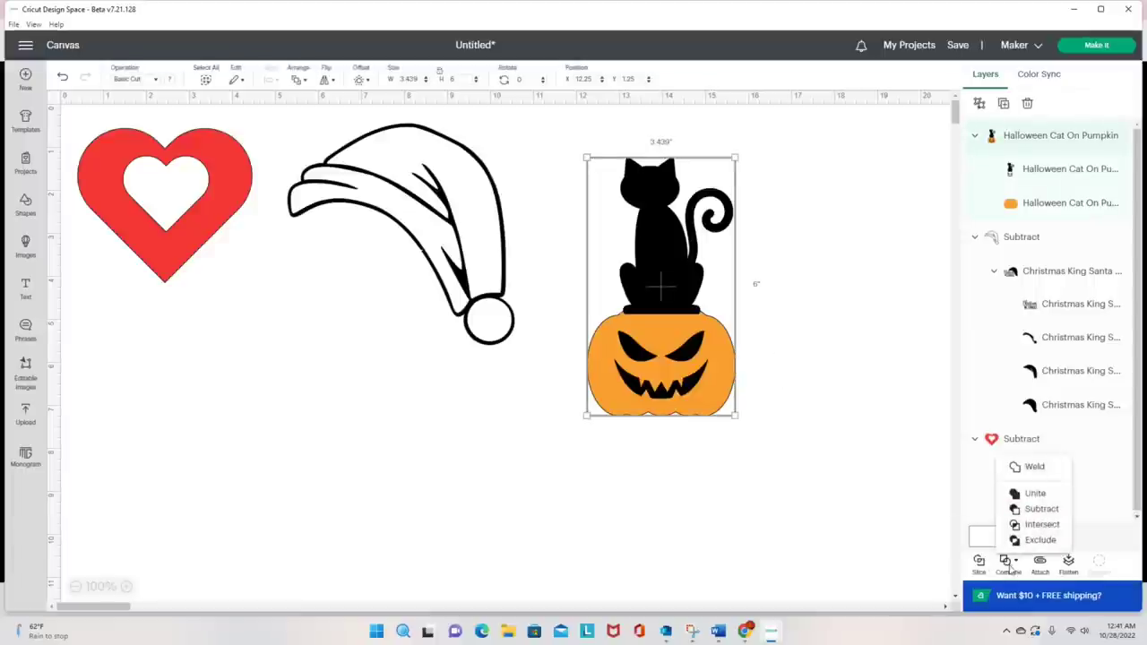
{"action": "left_click", "coordinate": [1040, 509]}
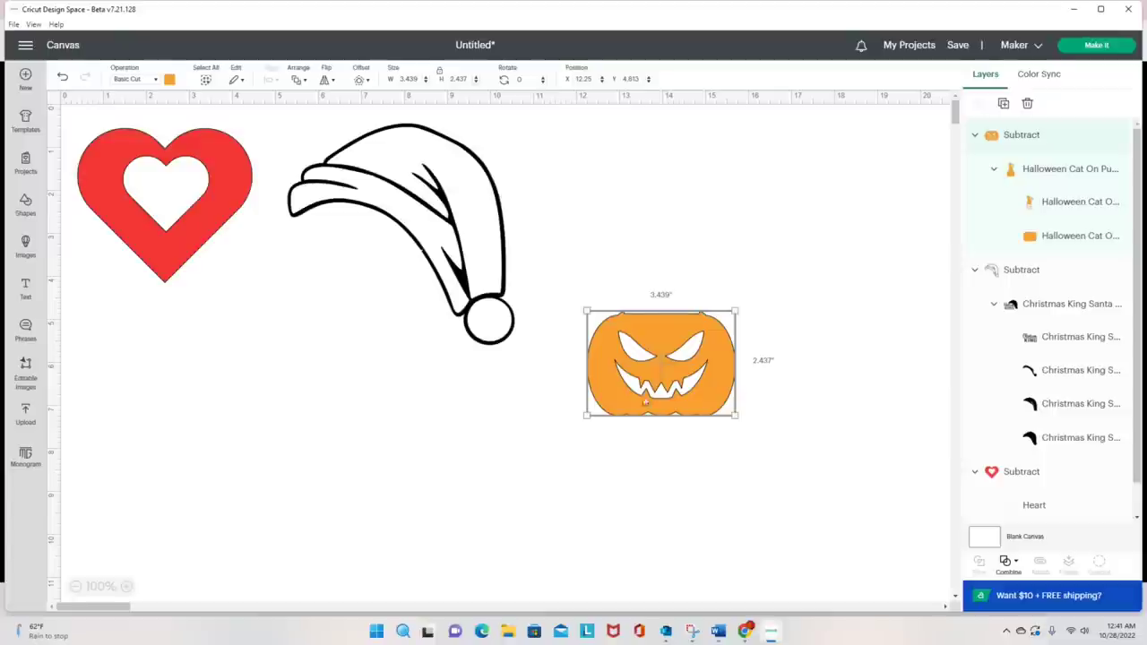
{"action": "left_click_drag", "start_coordinate": [659, 390], "coordinate": [638, 219]}
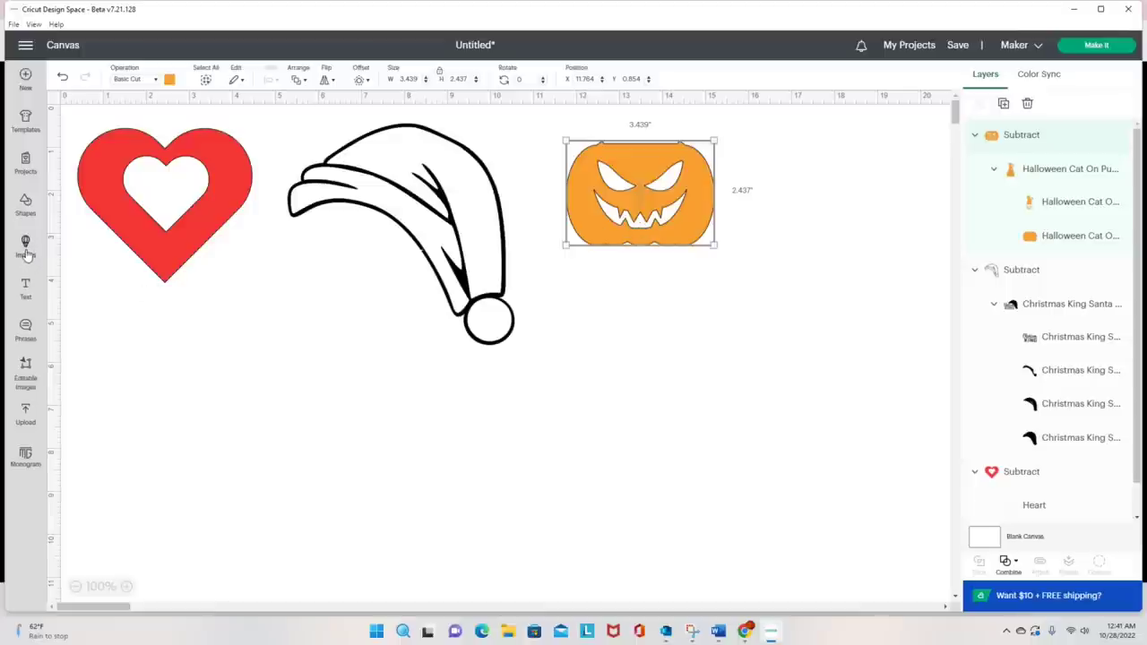
Add a new text object below the heart and set its font to the system font Impact.
{"action": "key", "text": "Escape"}
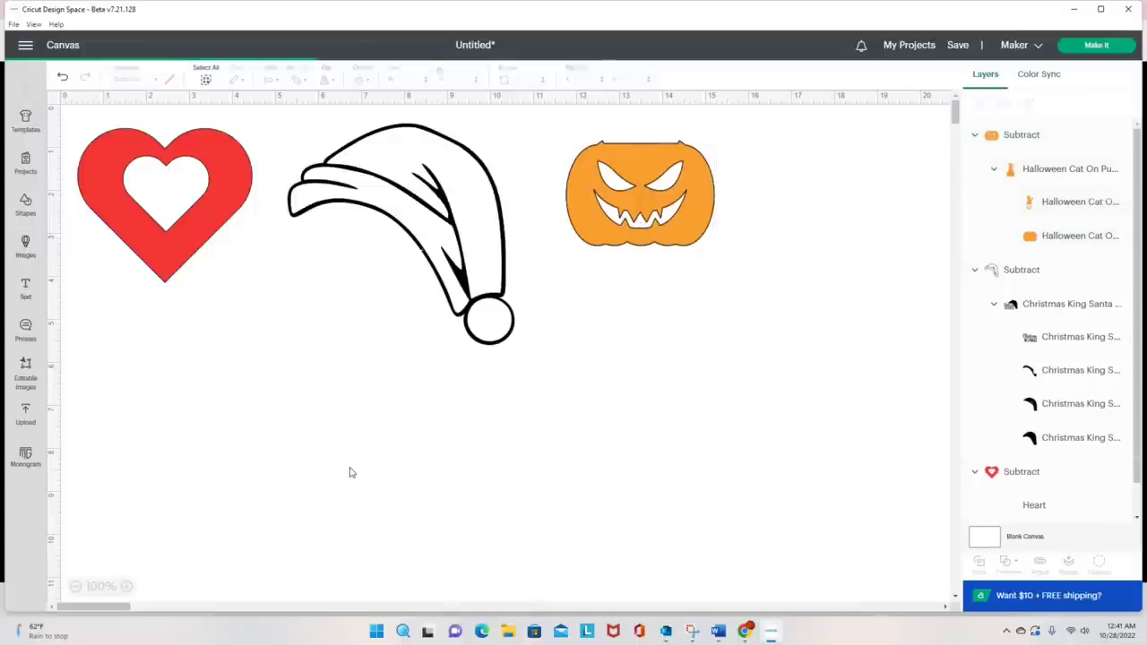
{"action": "key", "text": "t"}
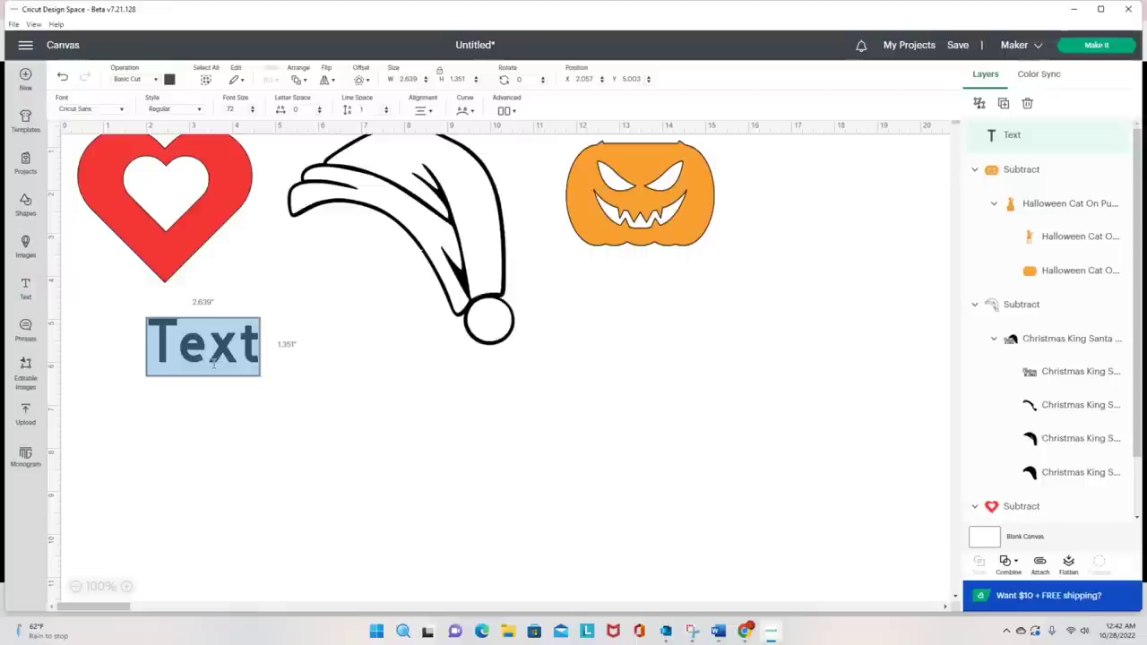
{"action": "left_click", "coordinate": [122, 109]}
{"action": "left_click", "coordinate": [499, 80]}
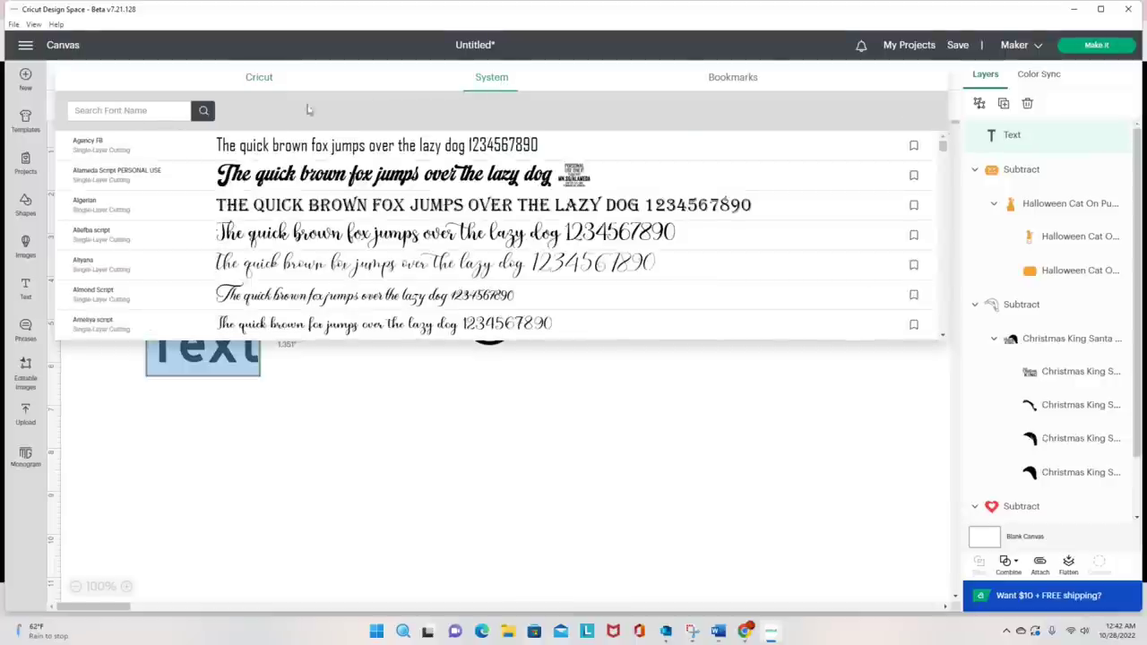
{"action": "left_click", "coordinate": [151, 110]}
{"action": "type", "text": "impact"}
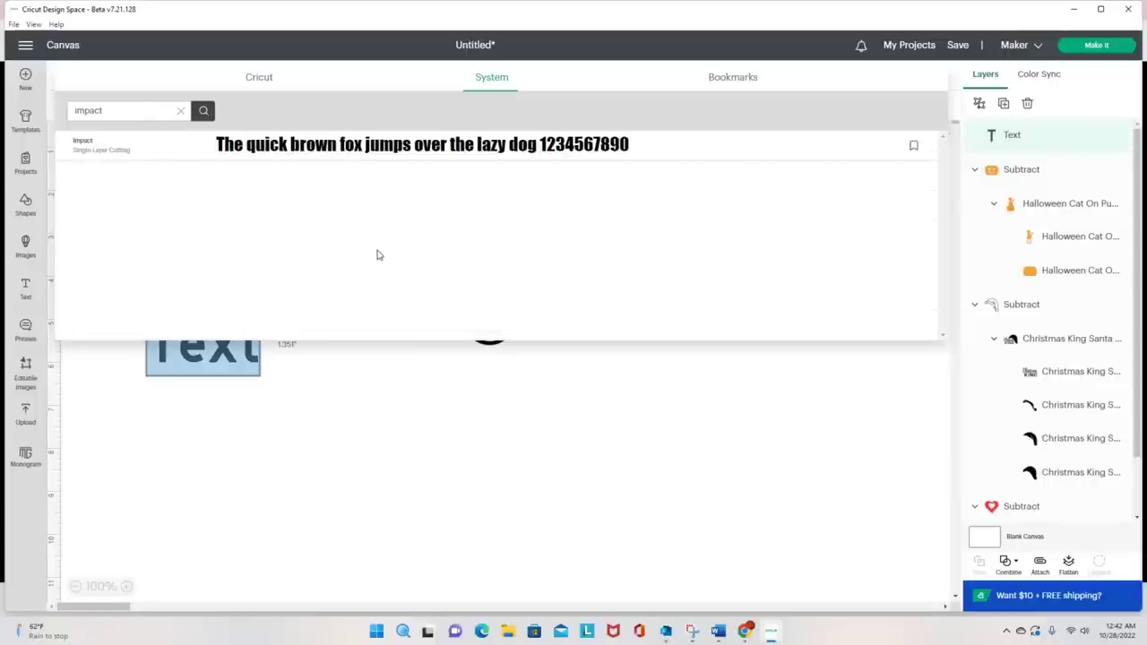
{"action": "left_click", "coordinate": [364, 143]}
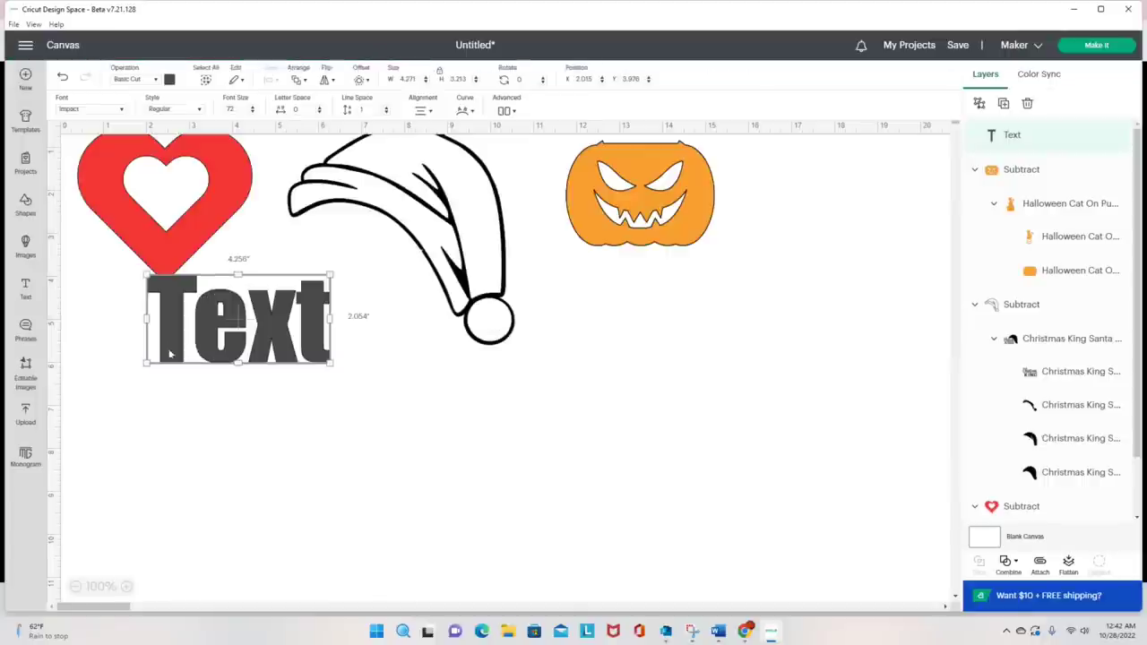
Replace the Impact text with the first name in capitals, move it to about X 2.70, Y 6.71, and enlarge it to about 12.78 in wide.
{"action": "left_click_drag", "start_coordinate": [244, 339], "coordinate": [267, 408]}
{"action": "double_click", "coordinate": [284, 390]}
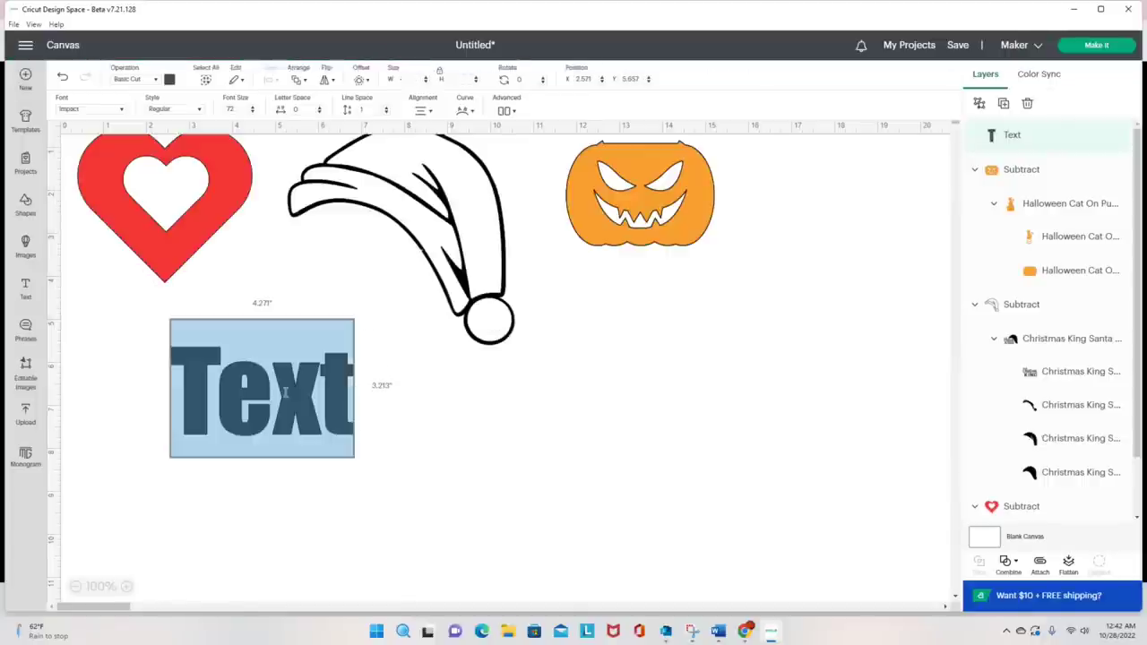
{"action": "type", "text": "DELONDA"}
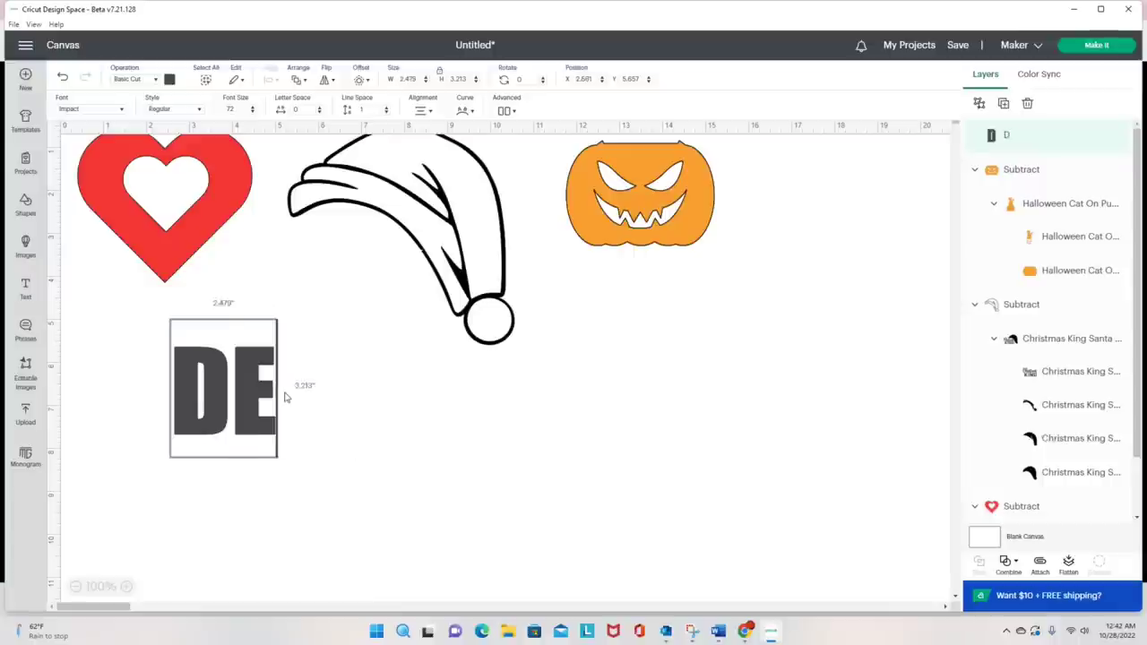
{"action": "left_click", "coordinate": [342, 512]}
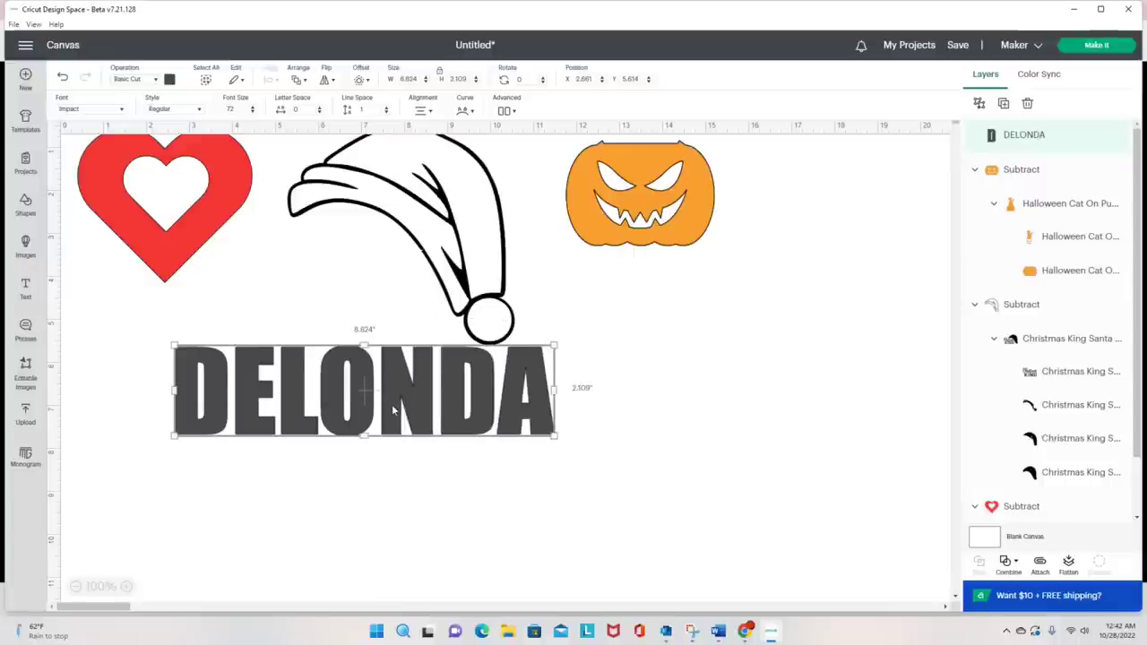
{"action": "left_click_drag", "start_coordinate": [391, 407], "coordinate": [394, 457]}
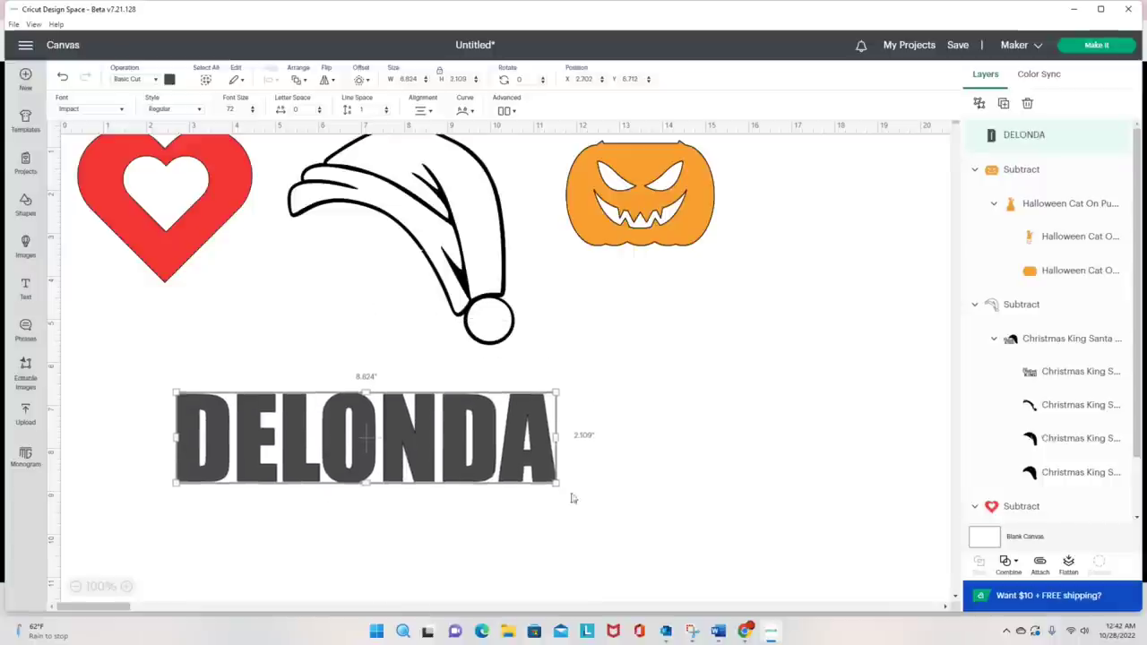
{"action": "left_click_drag", "start_coordinate": [557, 484], "coordinate": [727, 523]}
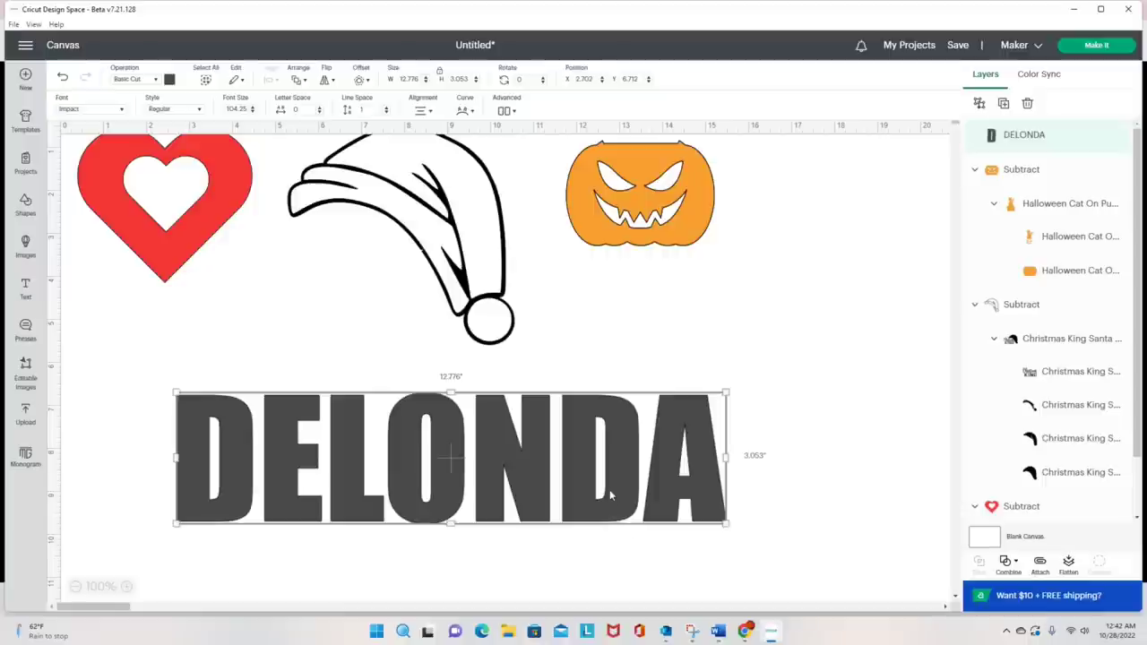
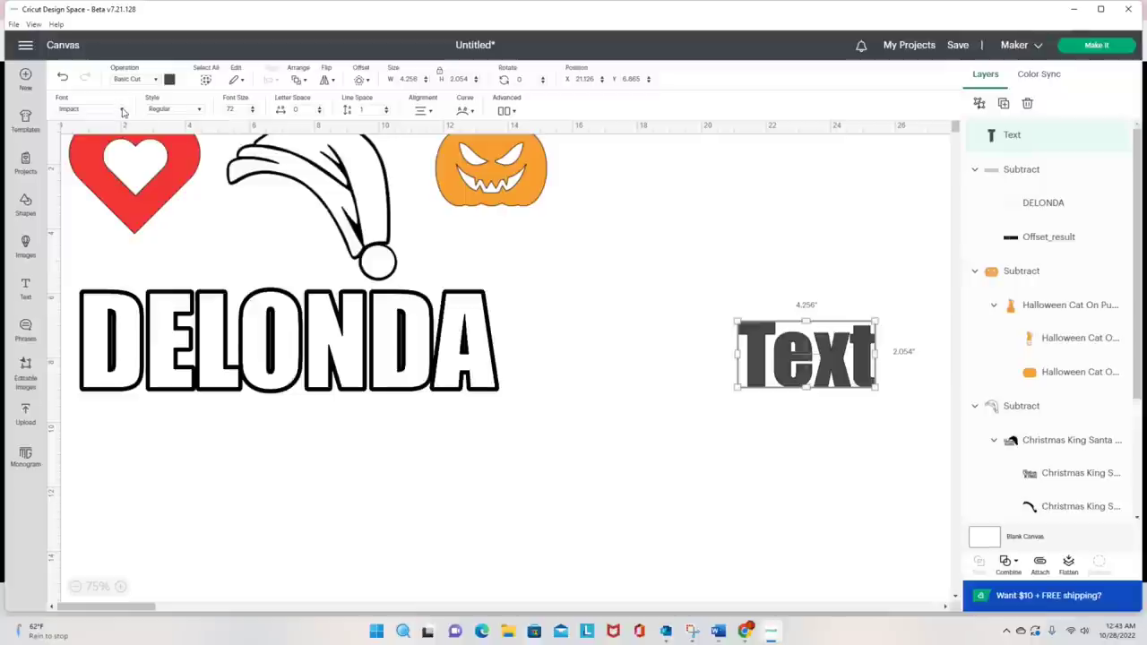
Set the new text's font to BFC Autumn Harvest from the Cricut fonts.
{"action": "left_click", "coordinate": [123, 109]}
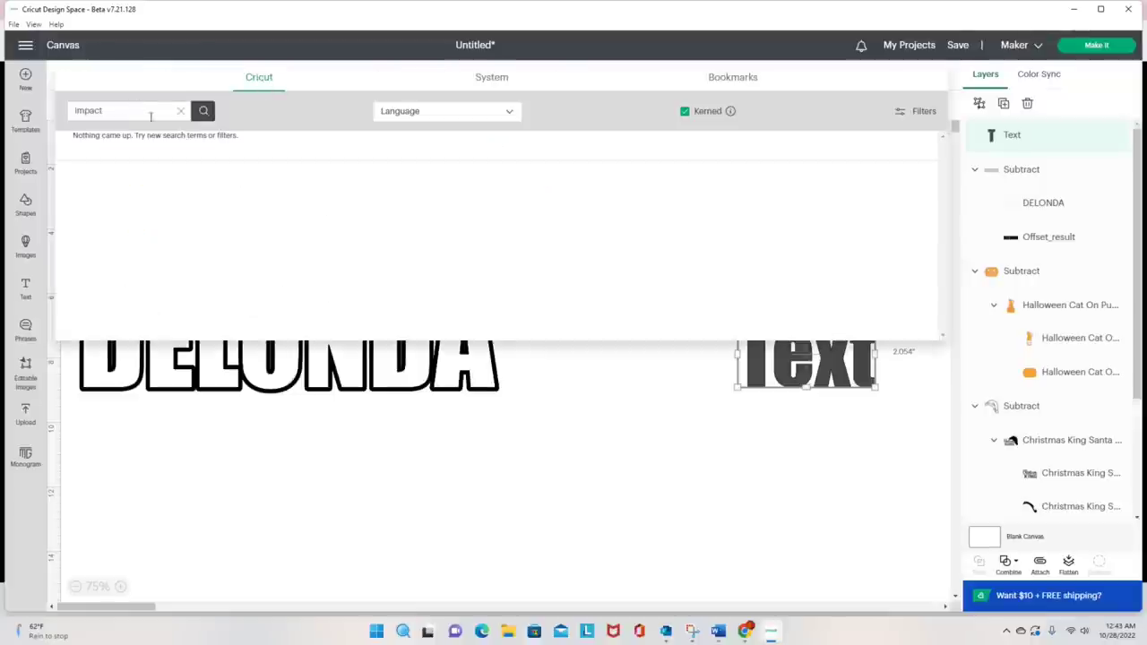
{"action": "left_click", "coordinate": [180, 110]}
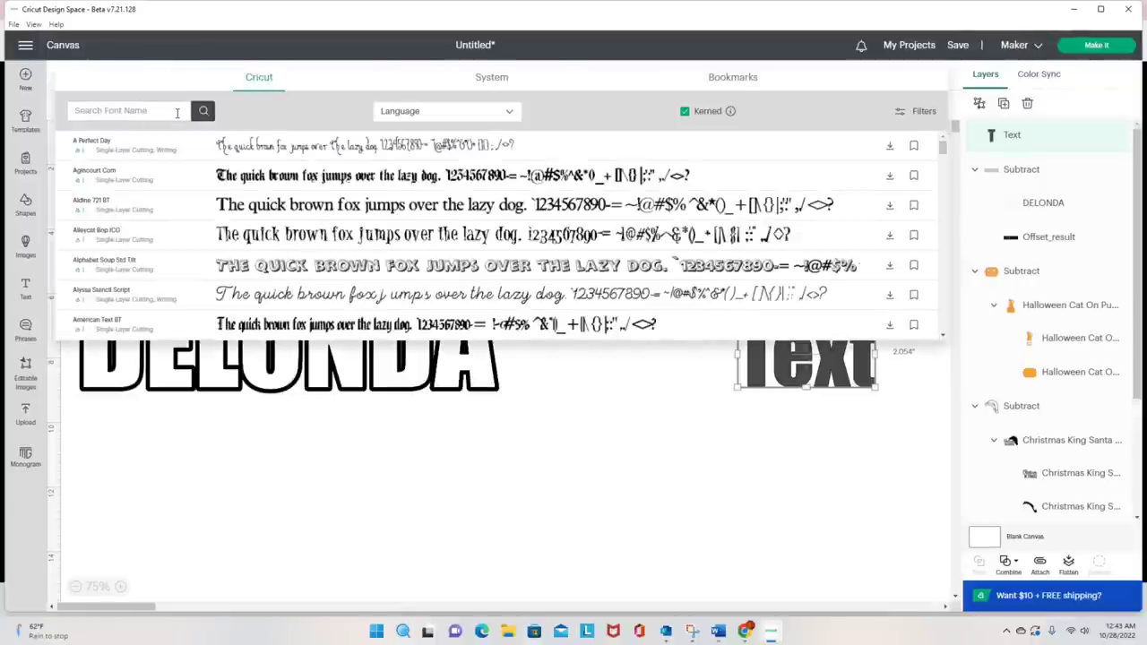
{"action": "scroll", "coordinate": [535, 243], "scroll_direction": "down", "scroll_amount": 2}
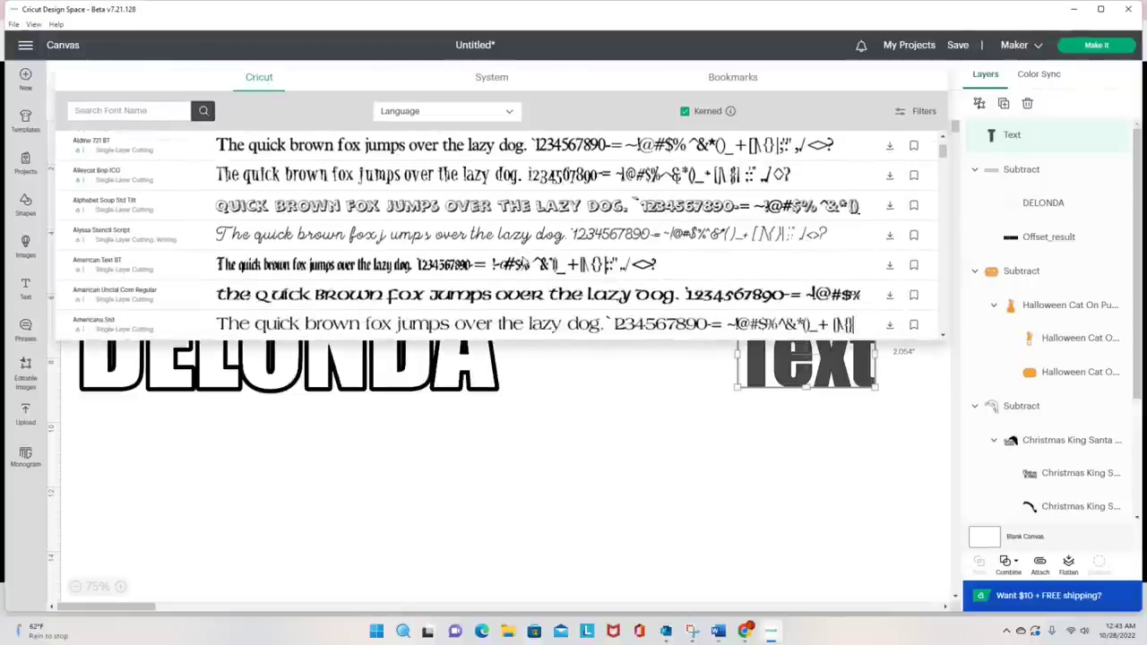
{"action": "scroll", "coordinate": [536, 244], "scroll_direction": "down", "scroll_amount": 3}
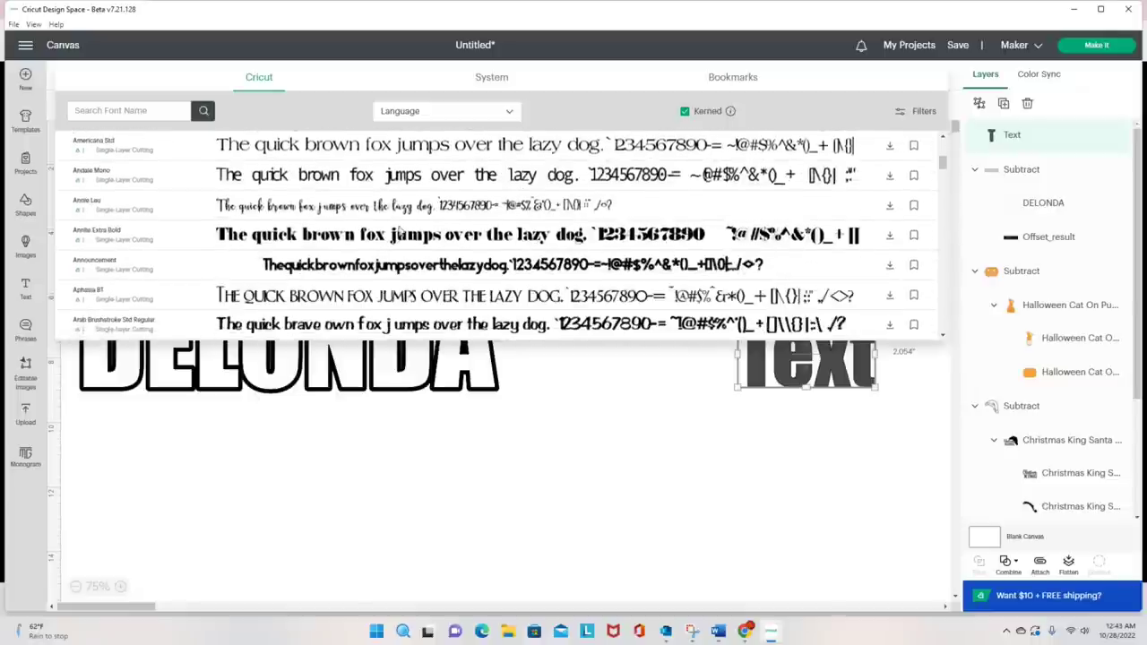
{"action": "scroll", "coordinate": [459, 273], "scroll_direction": "down", "scroll_amount": 2}
{"action": "scroll", "coordinate": [459, 274], "scroll_direction": "down", "scroll_amount": 2}
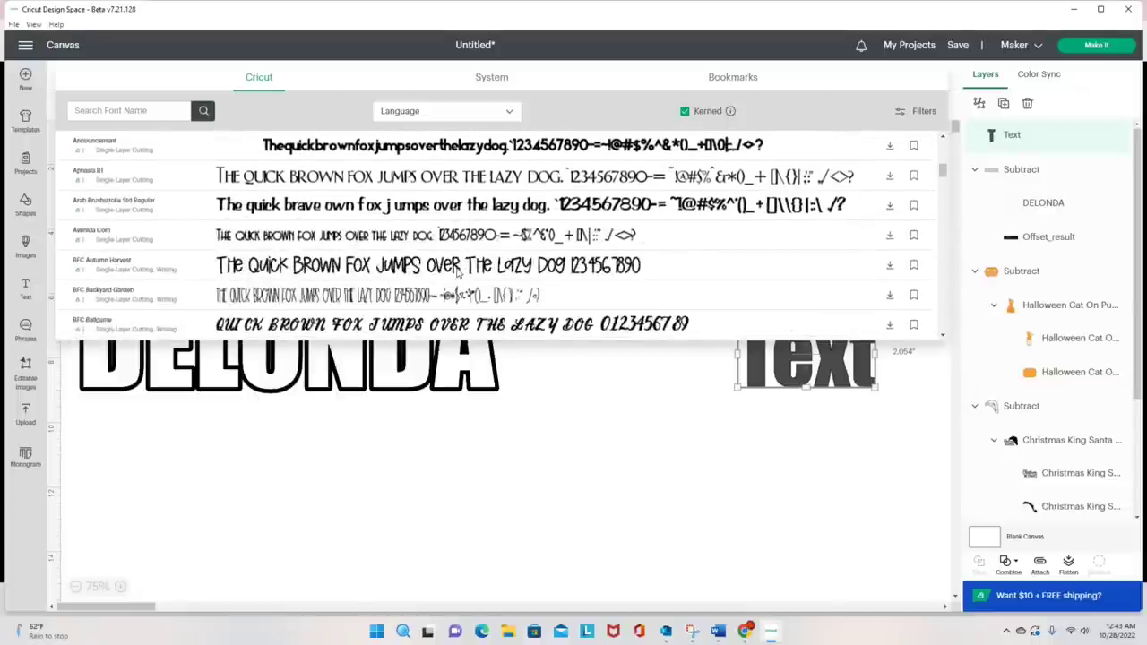
{"action": "left_click", "coordinate": [378, 269]}
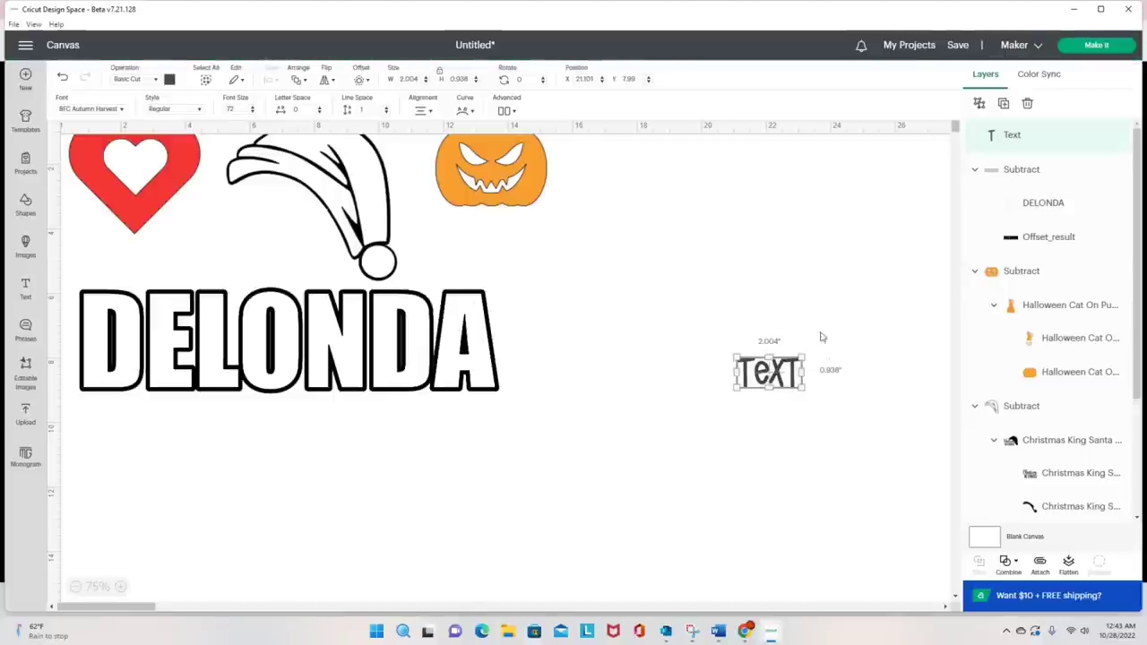
{"action": "left_click", "coordinate": [199, 109]}
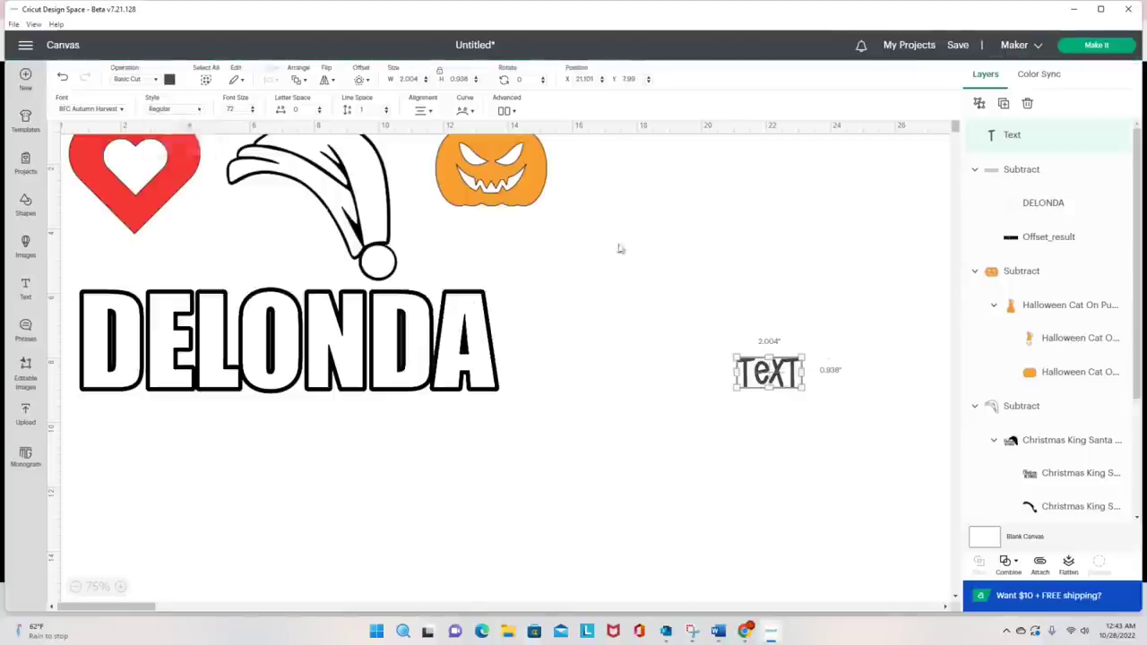
Replace the BFC Autumn Harvest text with the first name, enlarge it to about 14.34 in wide, and move it to about X 3.59, Y 10.41.
{"action": "double_click", "coordinate": [777, 376]}
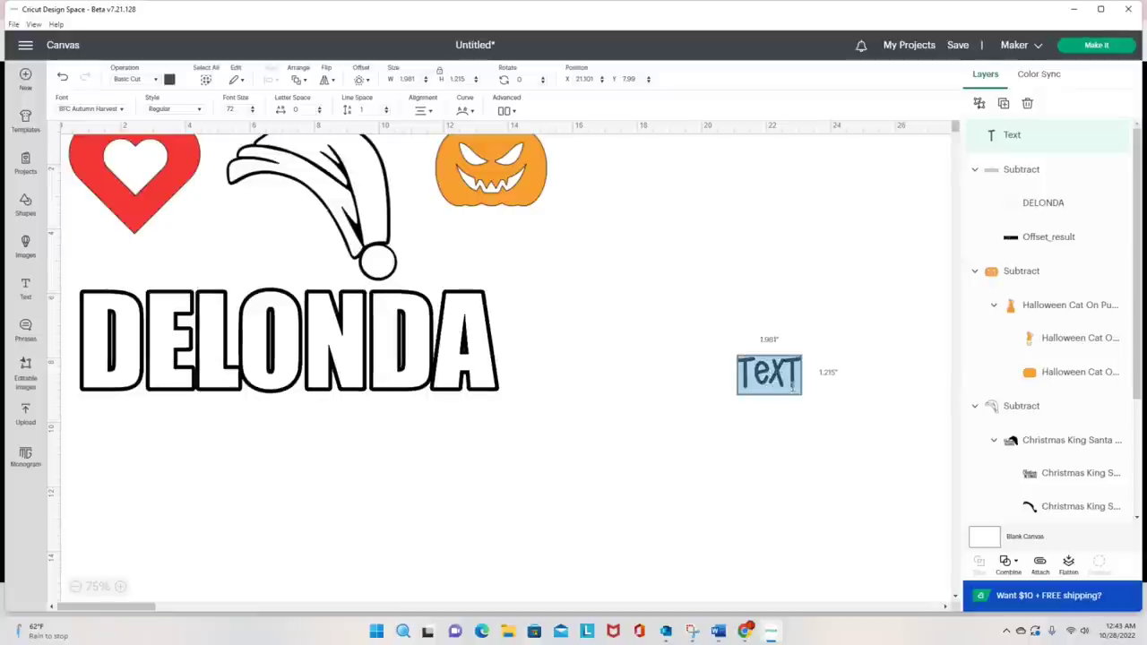
{"action": "type", "text": "DELONDA"}
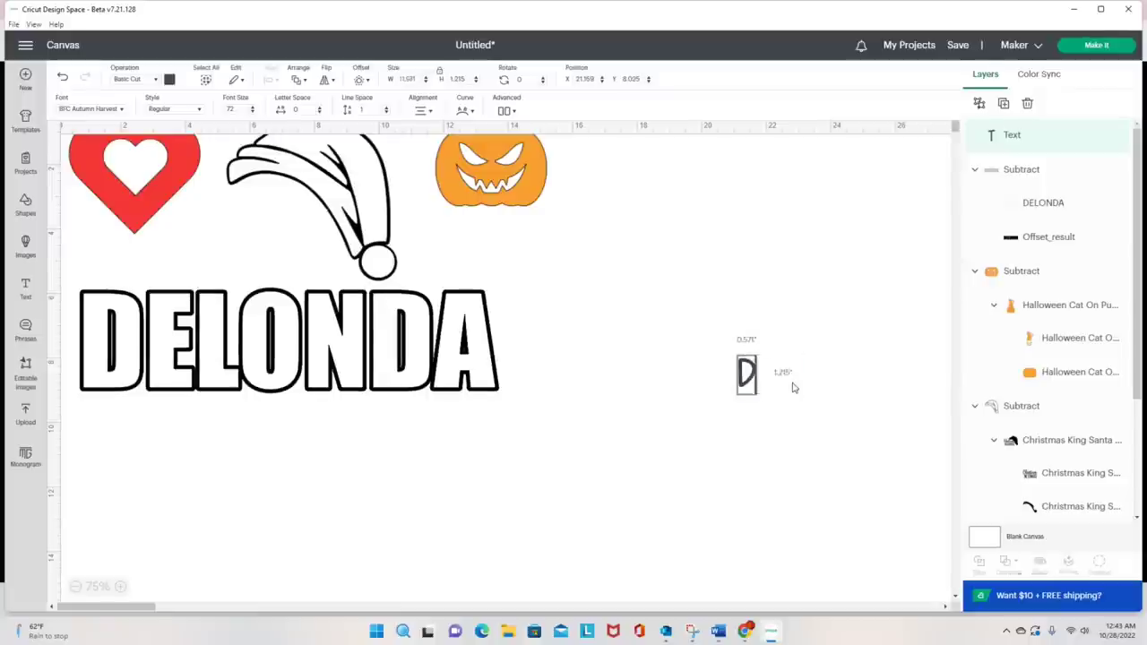
{"action": "left_click", "coordinate": [791, 407]}
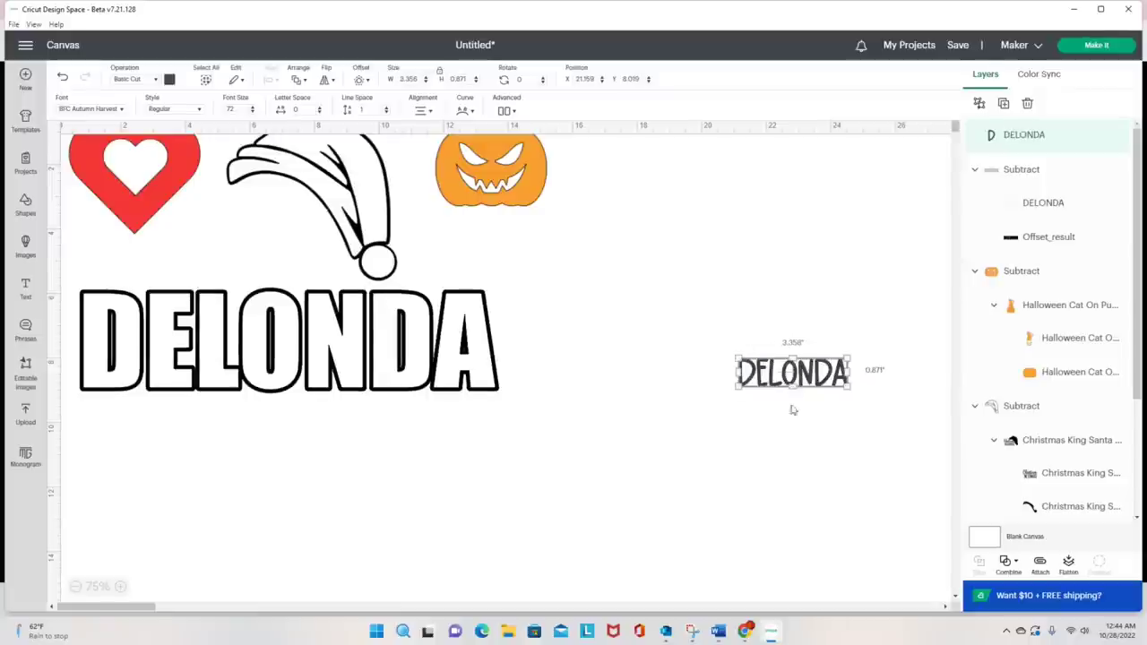
{"action": "left_click_drag", "start_coordinate": [851, 392], "coordinate": [932, 479]}
{"action": "left_click_drag", "start_coordinate": [880, 432], "coordinate": [314, 508]}
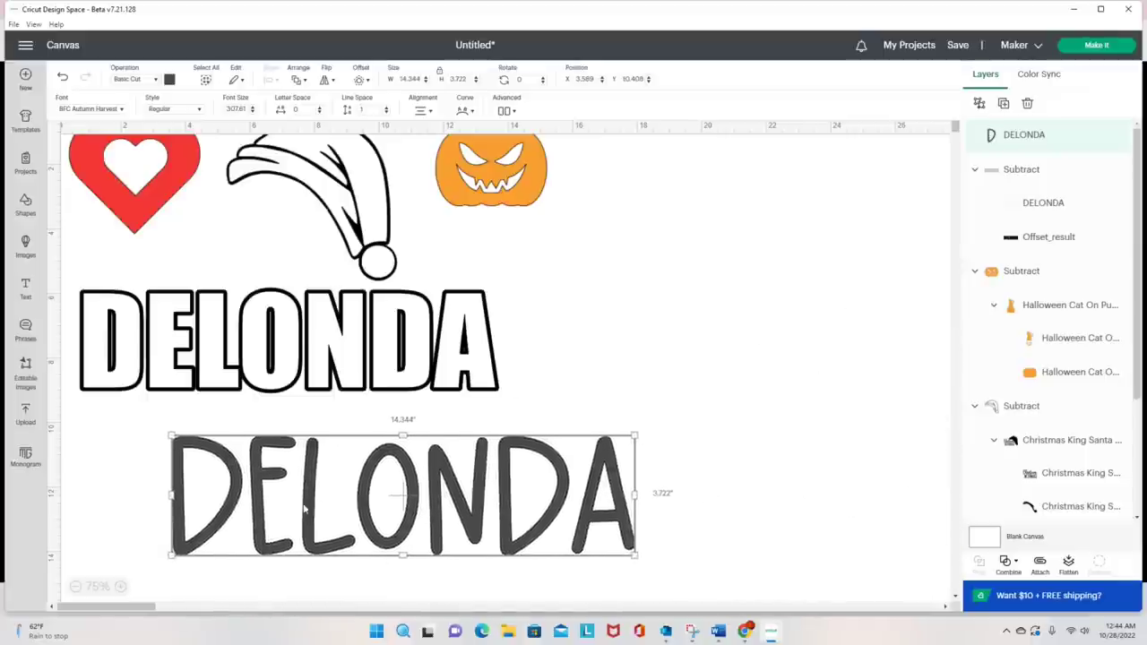
Create a welded 0.10 in offset with rounded corners around the BFC Autumn Harvest name and color the offset red.
{"action": "left_click", "coordinate": [362, 80]}
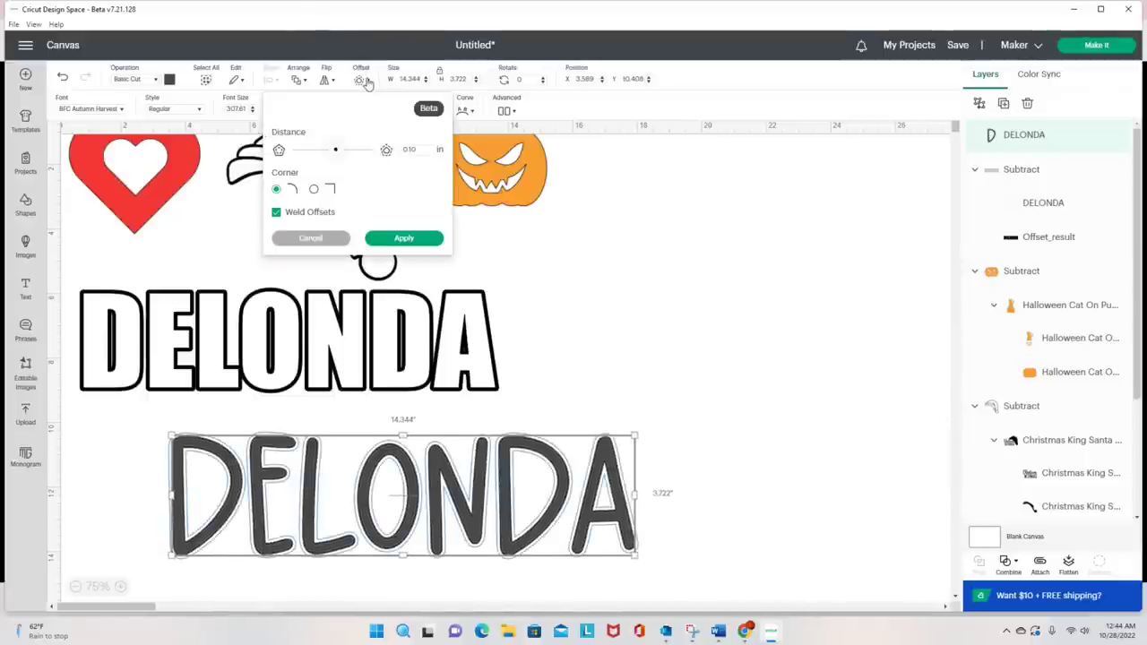
{"action": "left_click", "coordinate": [404, 238]}
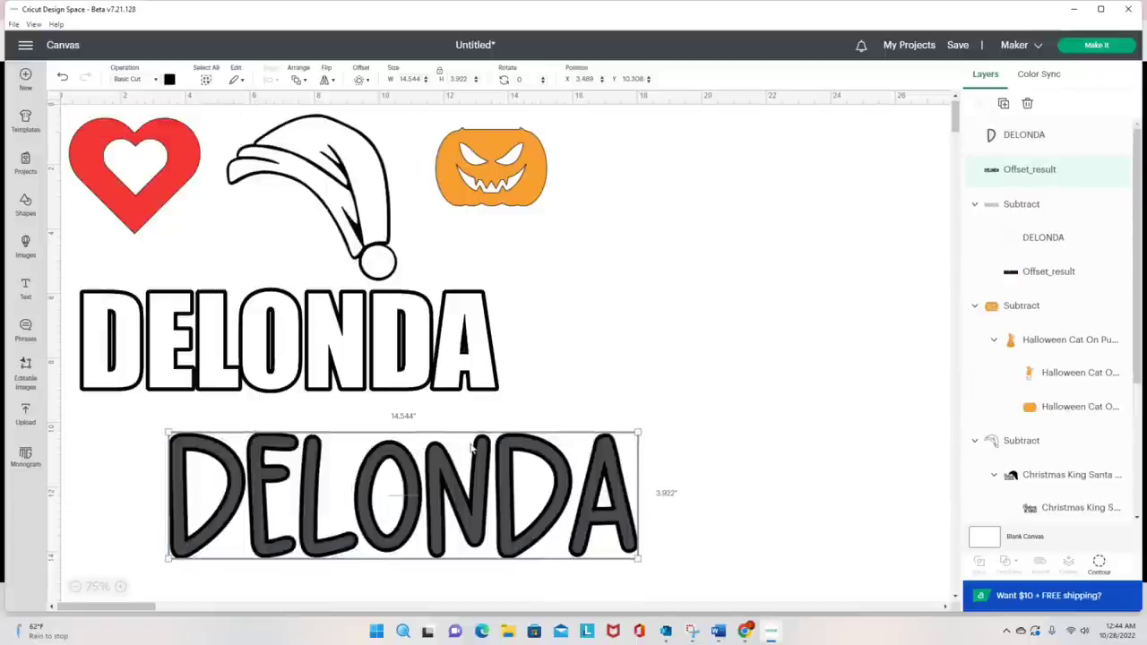
{"action": "left_click", "coordinate": [169, 79]}
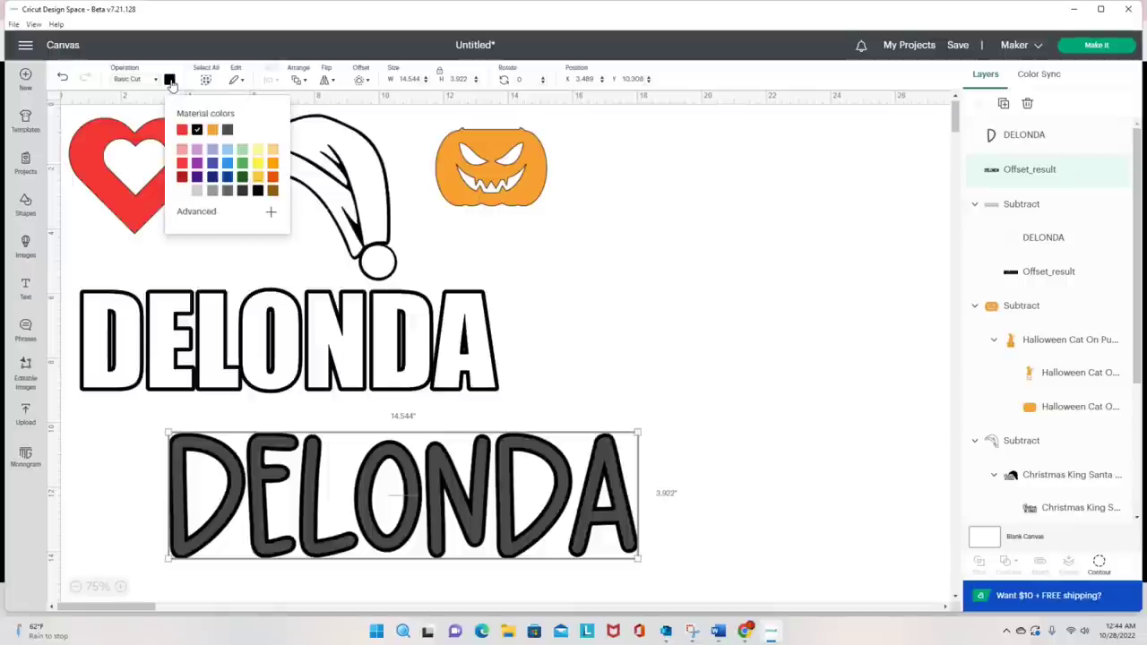
{"action": "left_click", "coordinate": [182, 130]}
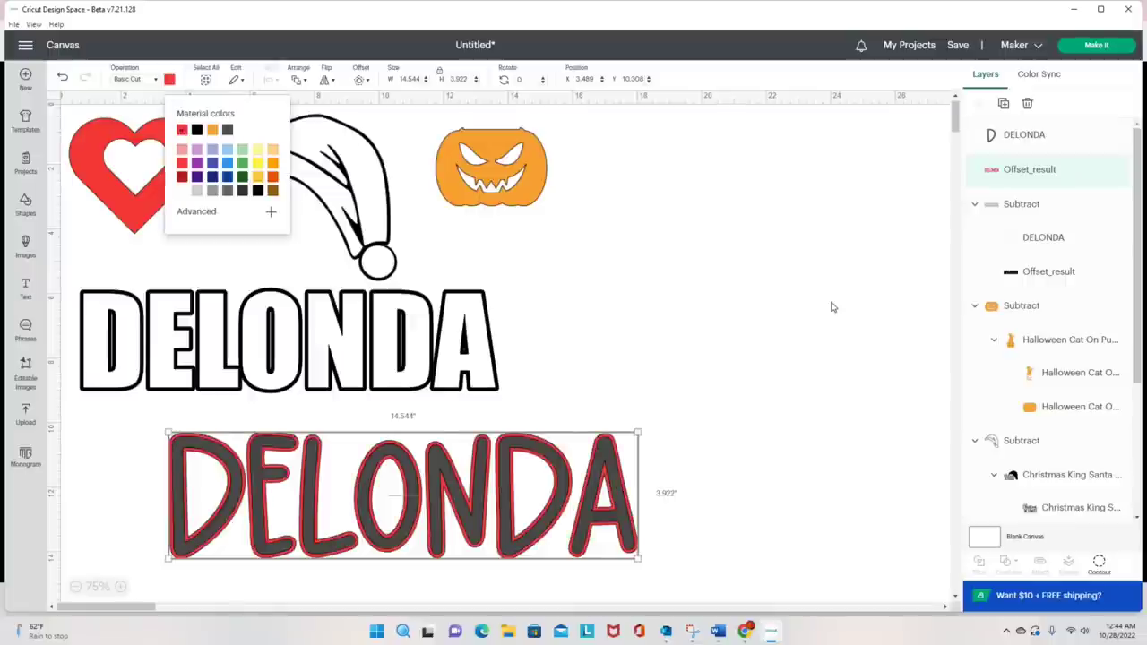
{"action": "left_click", "coordinate": [788, 332]}
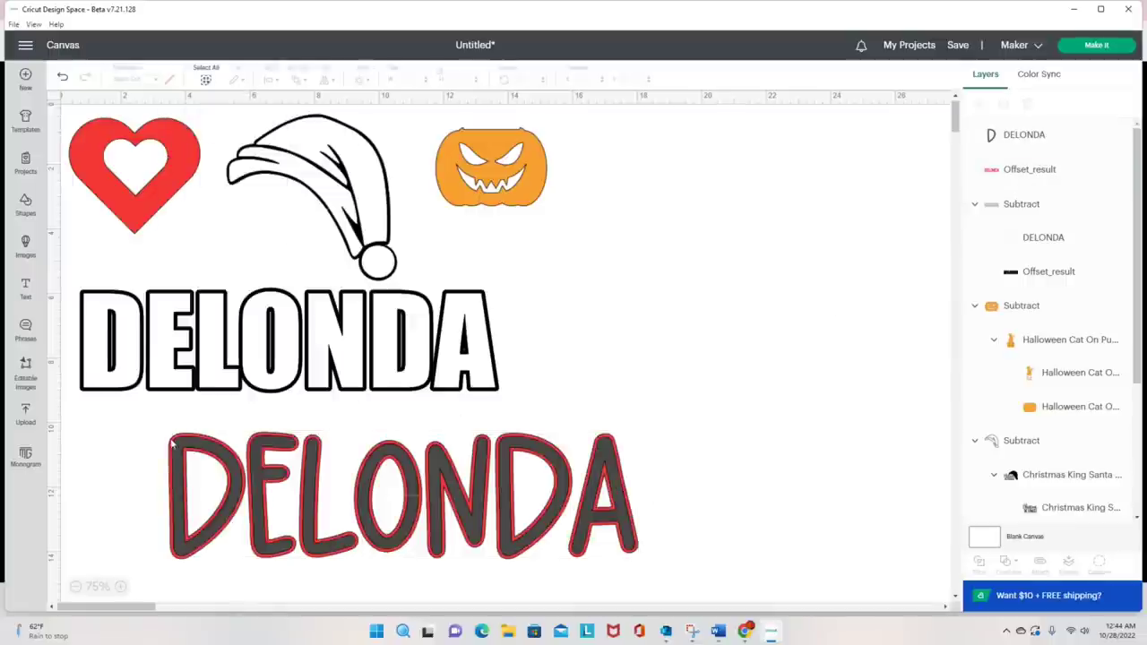
Subtract the gray name from its red offset and move the resulting outline to about X 0.48, Y 9.97.
{"action": "left_click_drag", "start_coordinate": [124, 427], "coordinate": [641, 555]}
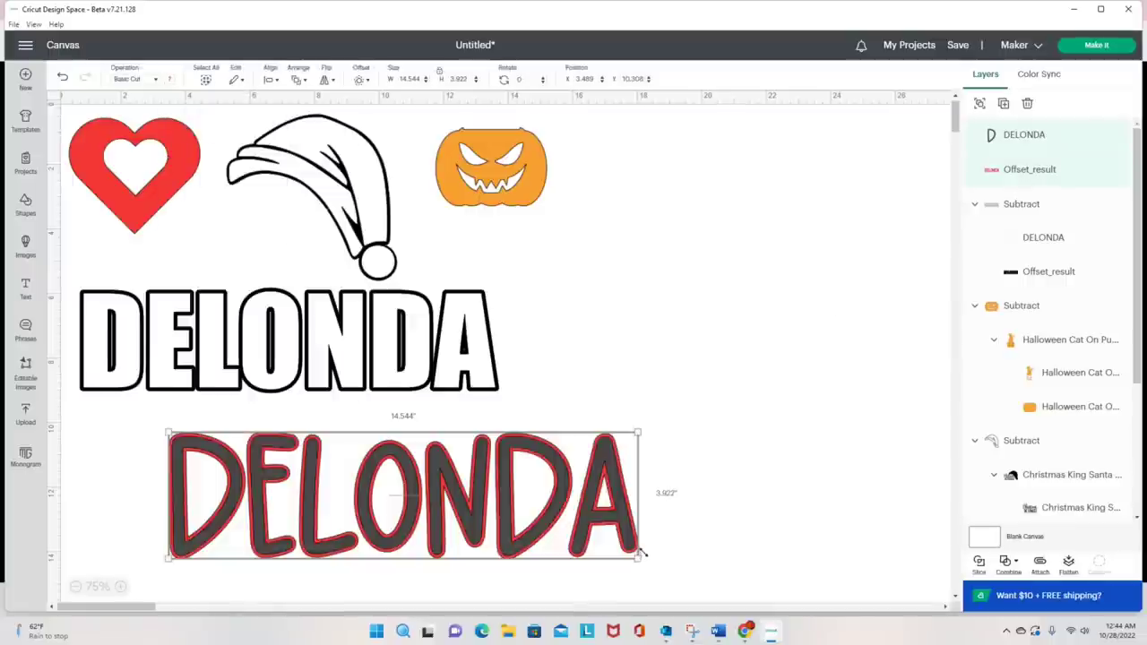
{"action": "left_click", "coordinate": [1009, 564]}
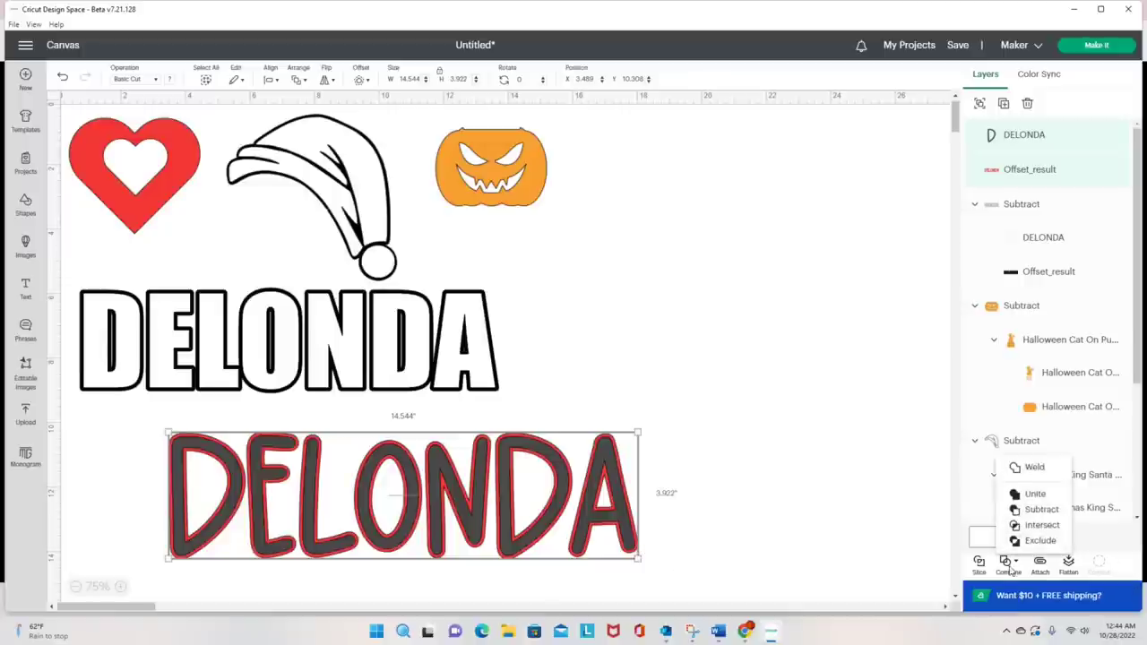
{"action": "left_click", "coordinate": [1048, 510]}
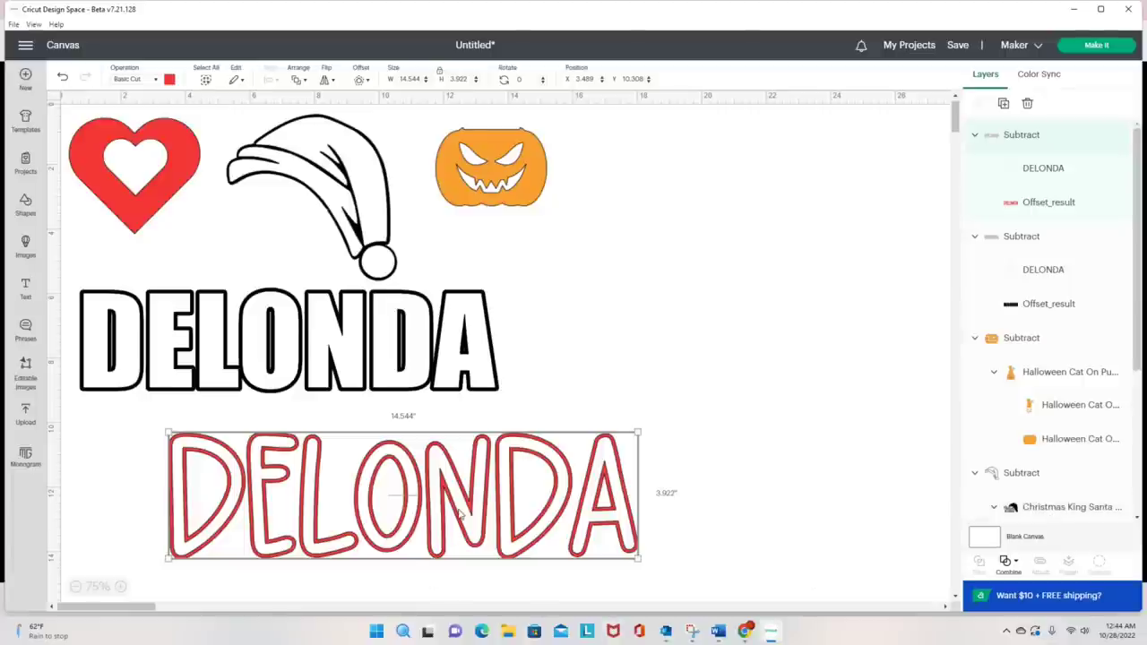
{"action": "left_click_drag", "start_coordinate": [436, 510], "coordinate": [361, 503]}
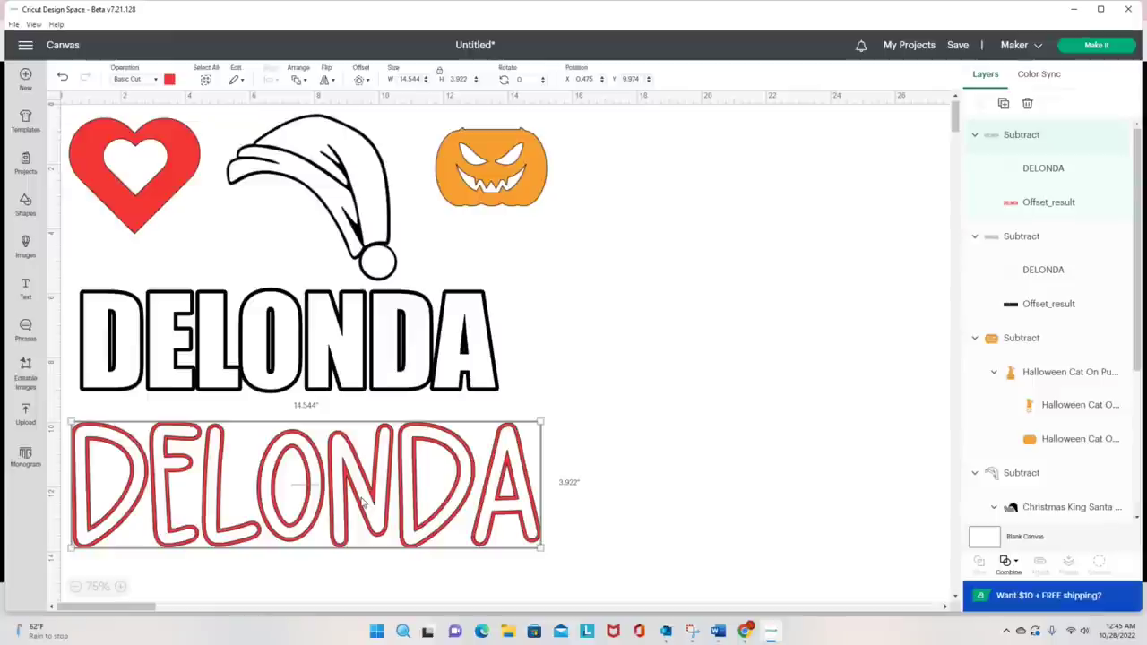
Add a new text object and set its font to Josephsophia, searching the system fonts for JOSEPH.
{"action": "left_click", "coordinate": [25, 286]}
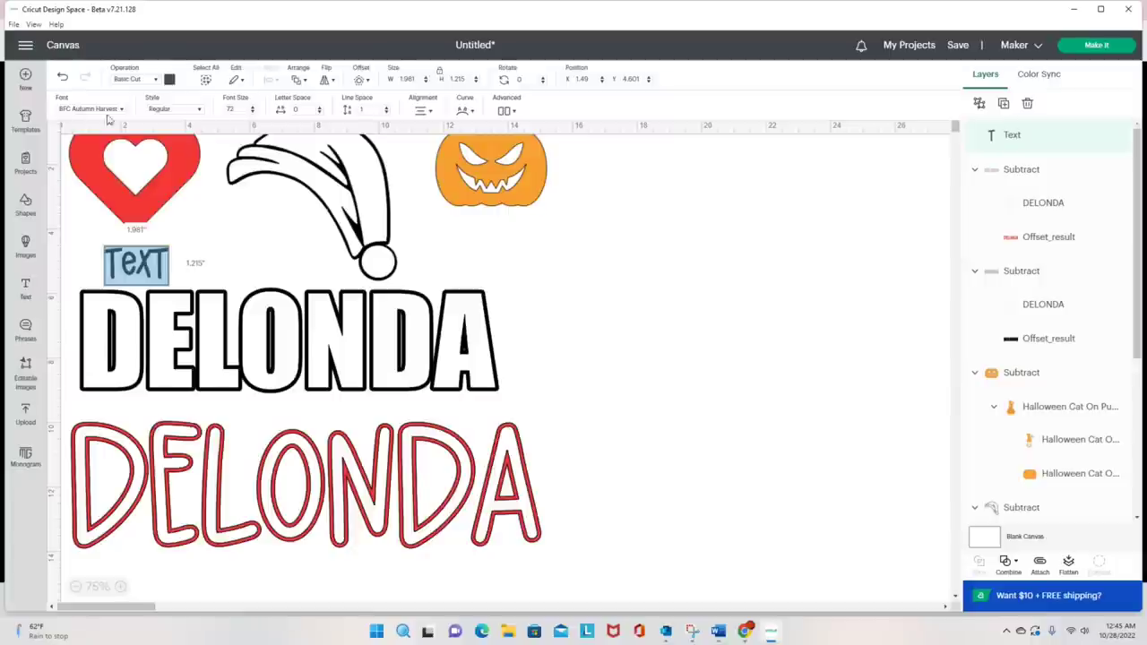
{"action": "left_click", "coordinate": [122, 109]}
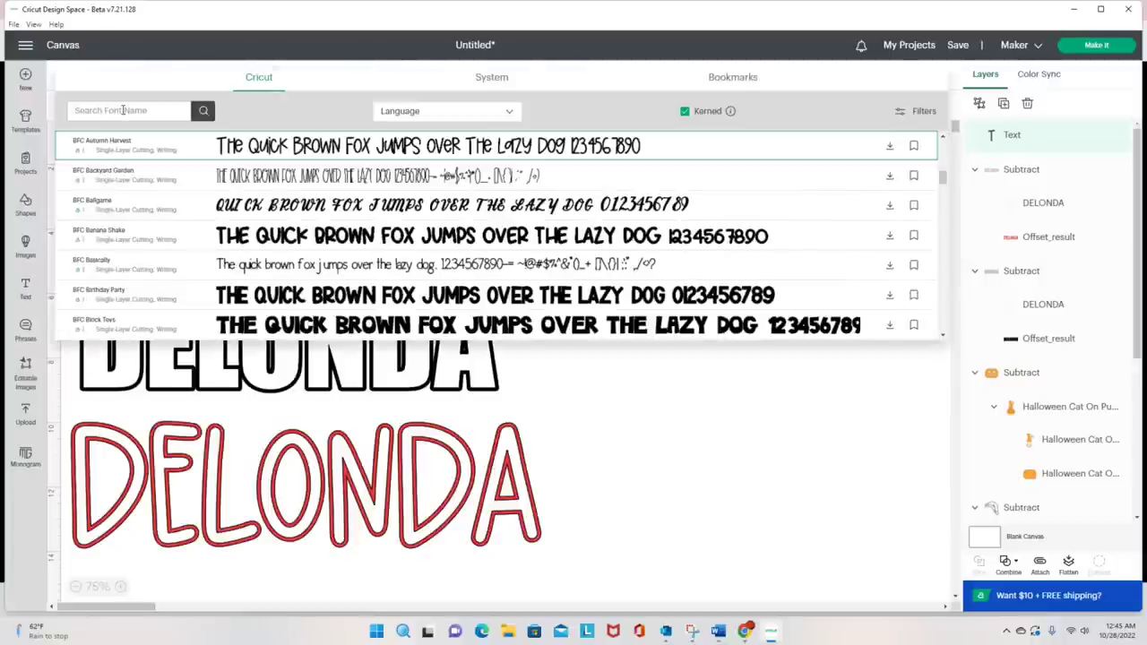
{"action": "left_click", "coordinate": [493, 79]}
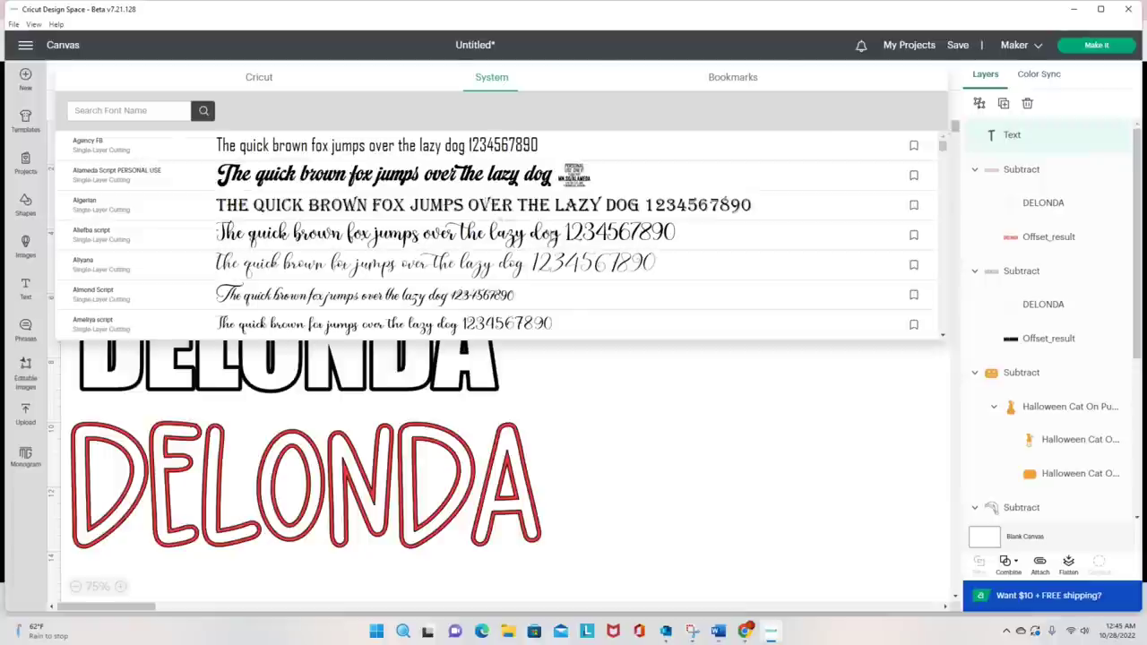
{"action": "scroll", "coordinate": [569, 240], "scroll_direction": "down", "scroll_amount": 3}
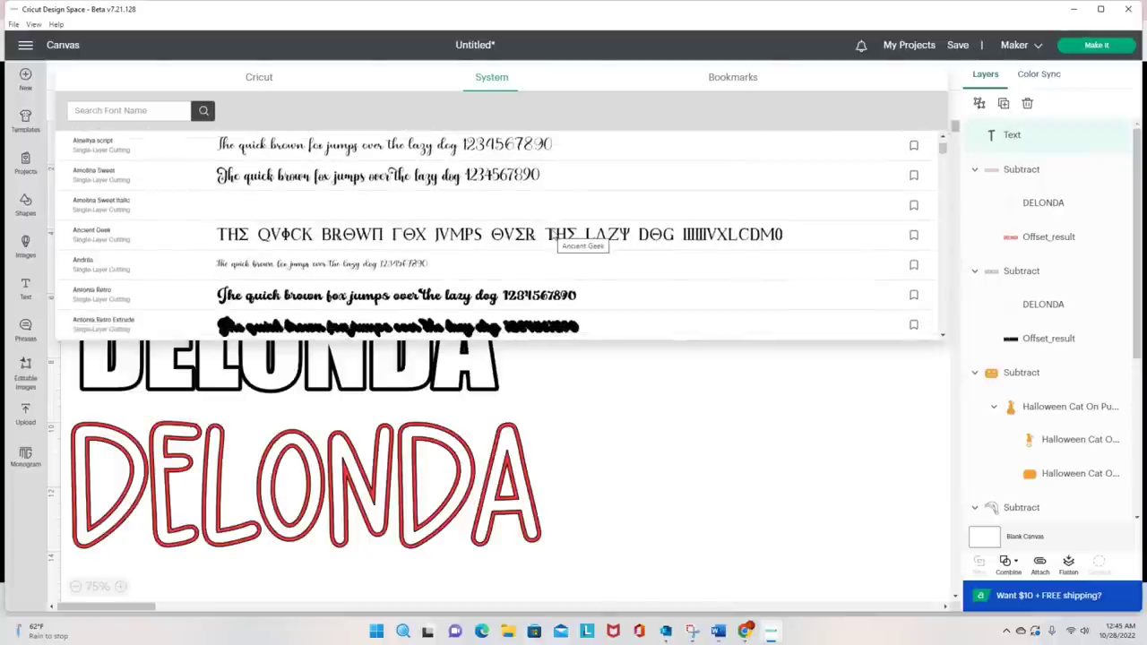
{"action": "left_click", "coordinate": [115, 109]}
{"action": "type", "text": "JO"}
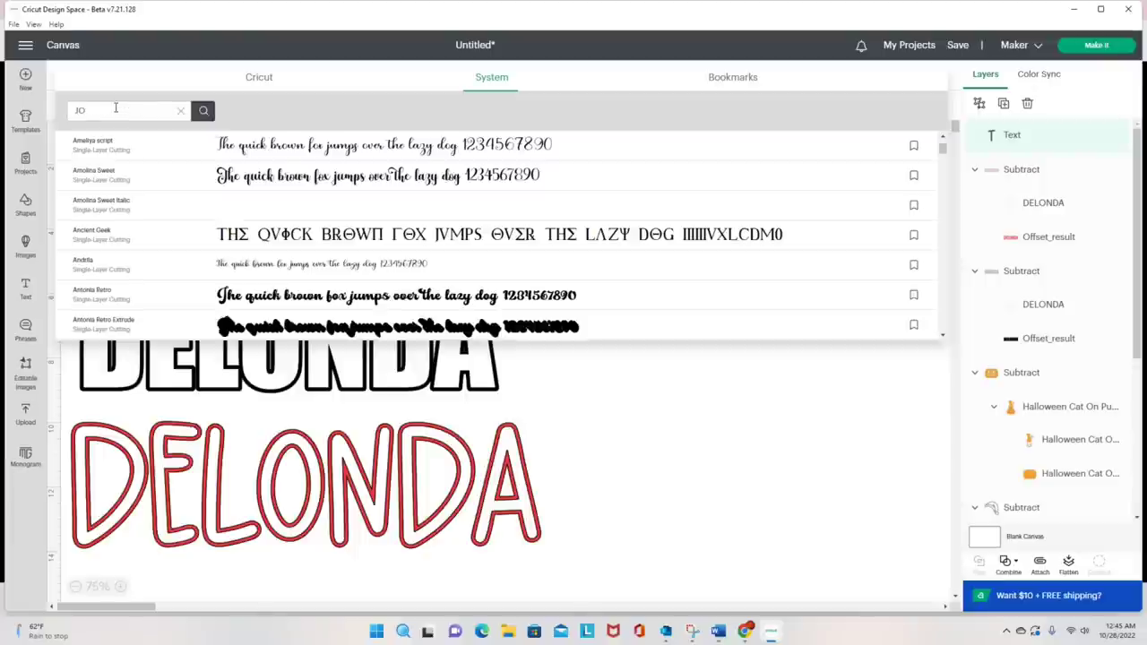
{"action": "type", "text": "SEPH"}
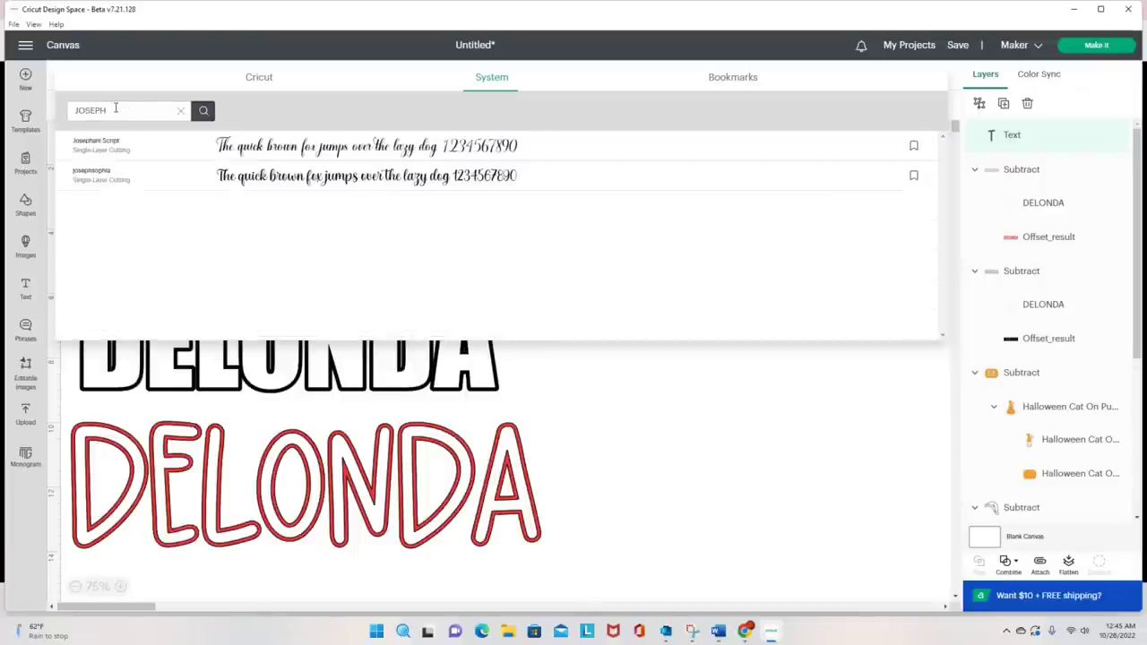
{"action": "left_click", "coordinate": [371, 177]}
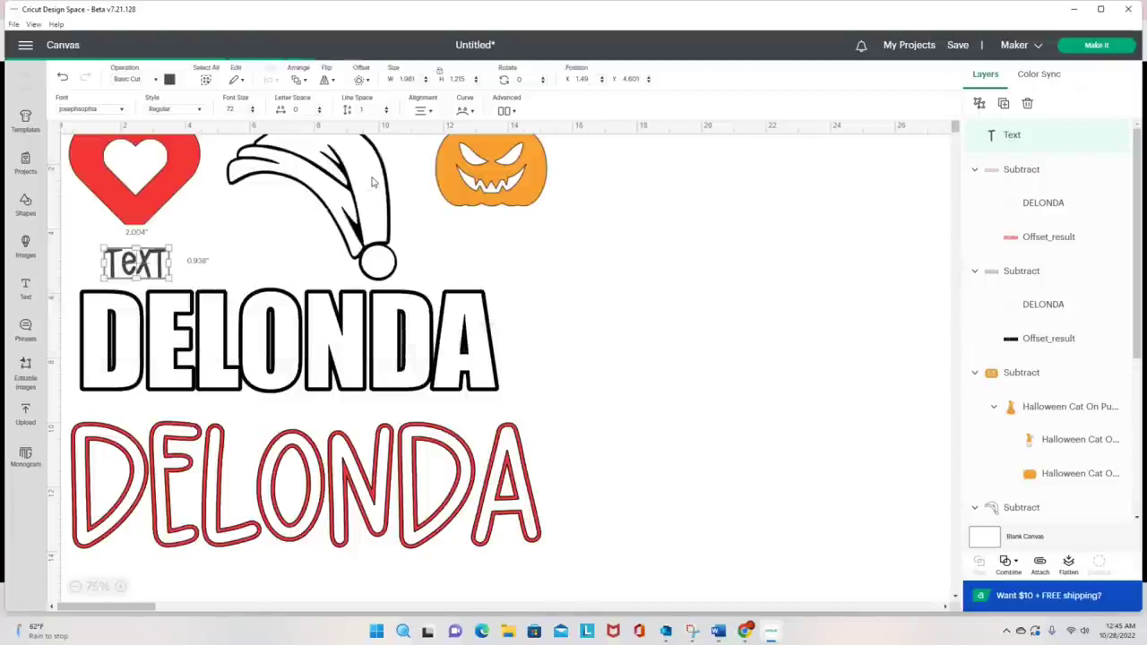
Enlarge the Josephsophia text to font size 237.58, replace it with the first name, and move it to about X 15.31, Y 4.69.
{"action": "left_click", "coordinate": [215, 263]}
{"action": "left_click_drag", "start_coordinate": [135, 264], "coordinate": [811, 361]}
{"action": "double_click", "coordinate": [757, 318]}
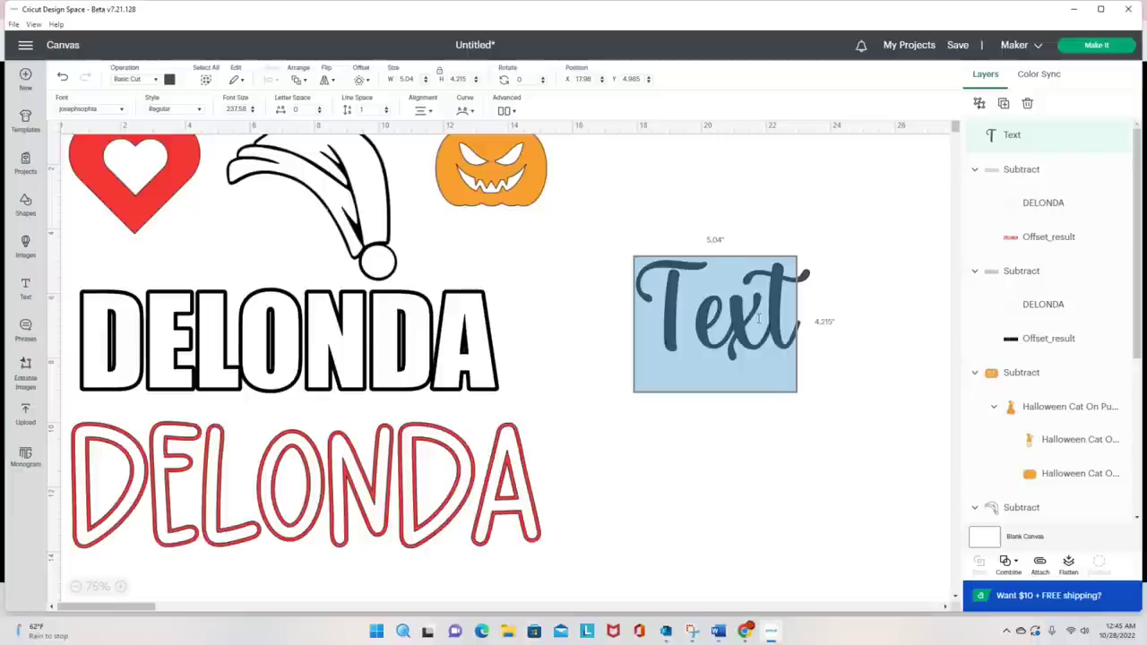
{"action": "type", "text": "Delonda"}
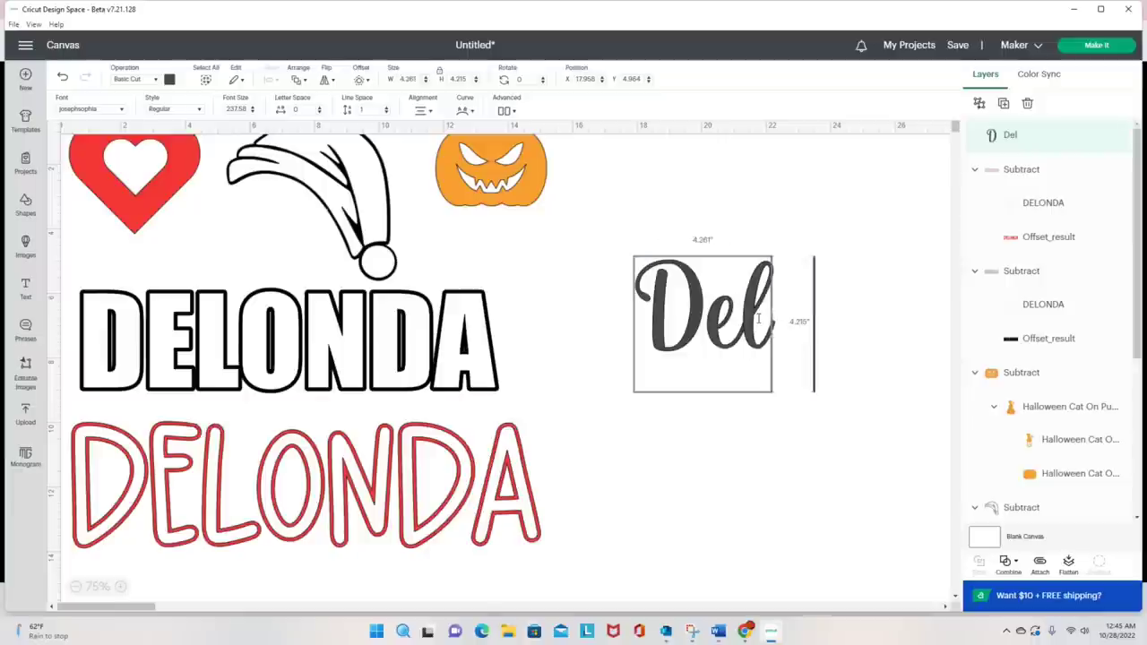
{"action": "left_click", "coordinate": [762, 425]}
{"action": "left_click_drag", "start_coordinate": [805, 319], "coordinate": [719, 311]}
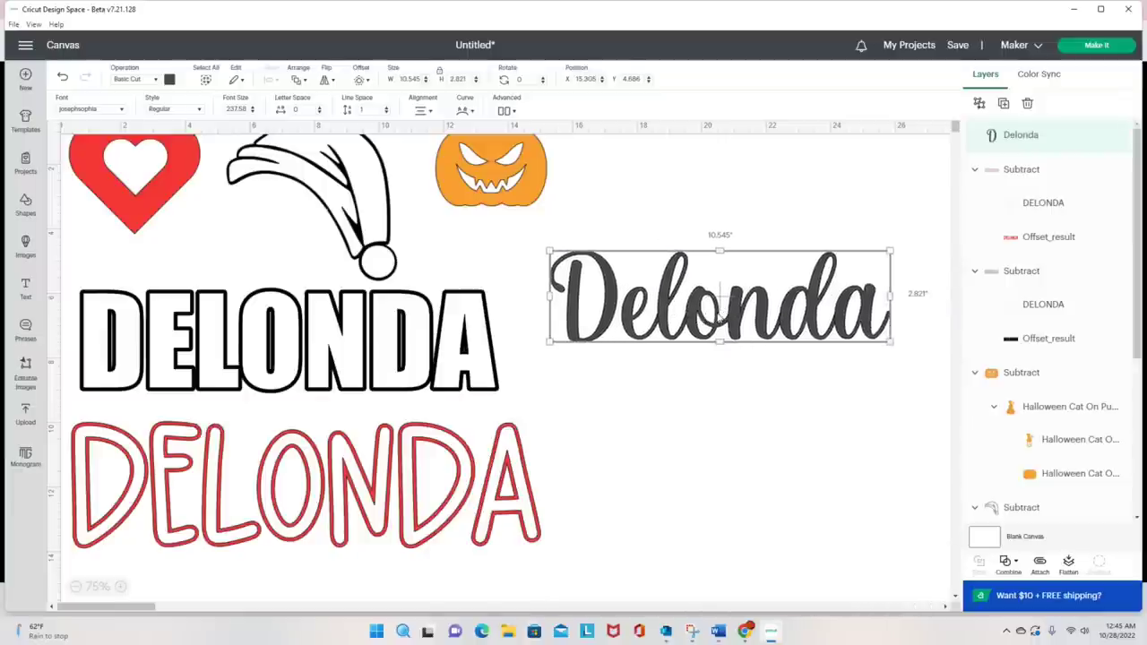
Create a welded 0.10 in offset with rounded corners around the script name and color the offset green.
{"action": "left_click", "coordinate": [366, 82]}
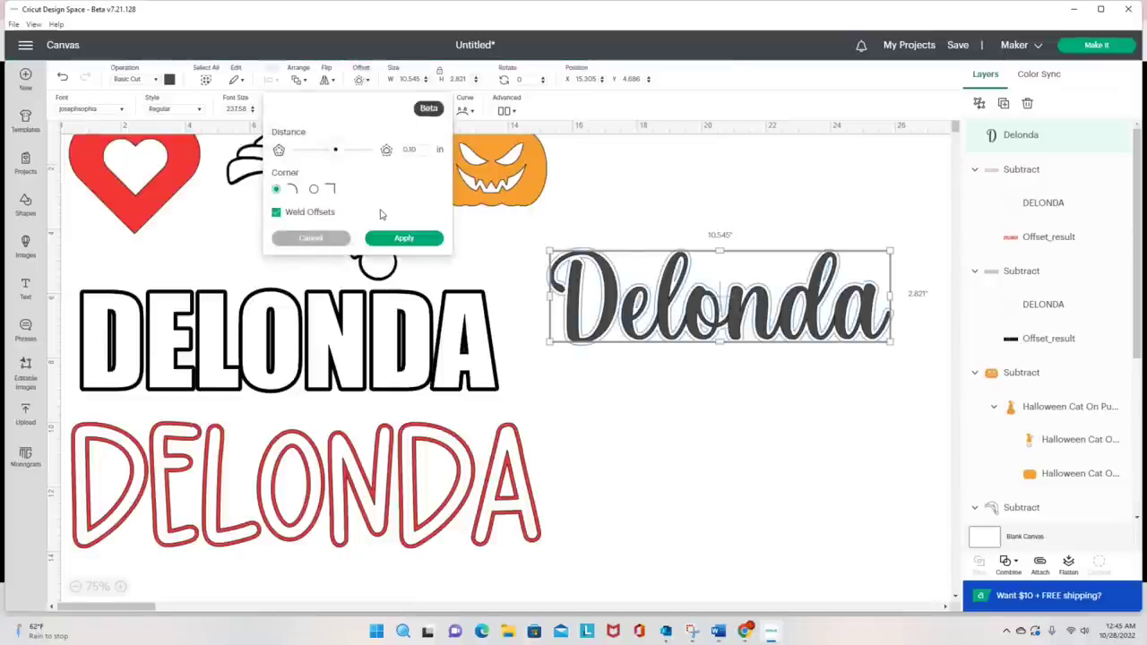
{"action": "left_click", "coordinate": [401, 244]}
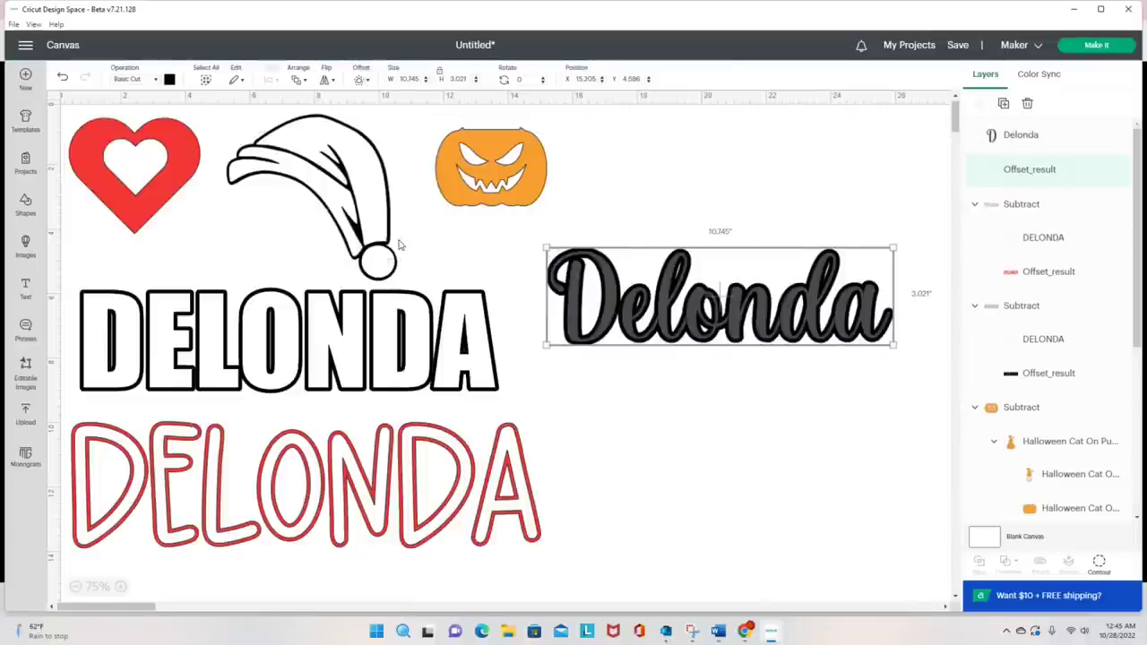
{"action": "left_click", "coordinate": [169, 79]}
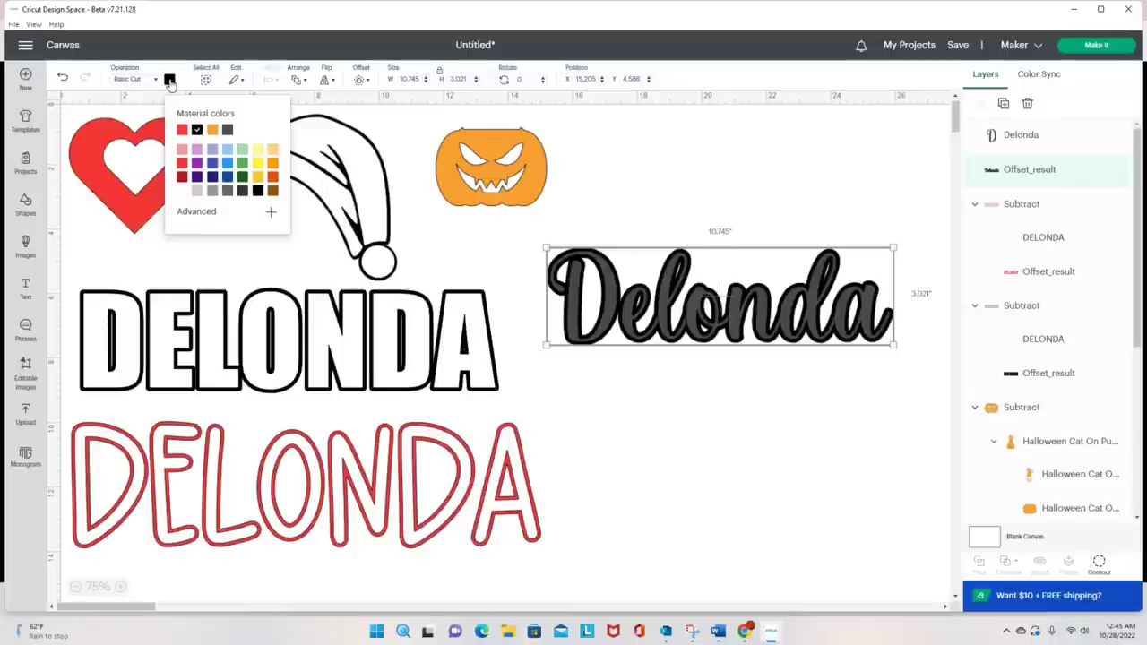
{"action": "left_click", "coordinate": [243, 165]}
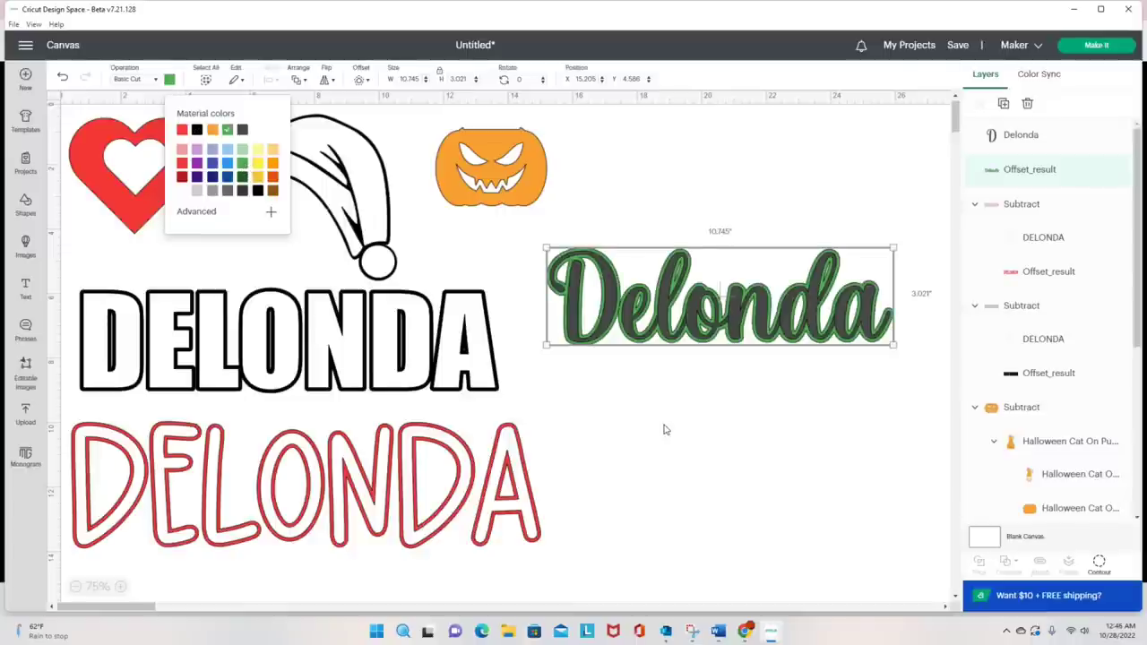
Subtract the gray script name from its green offset and move the resulting outline to about X 14.69, Y 5.85.
{"action": "left_click", "coordinate": [664, 430]}
{"action": "left_click_drag", "start_coordinate": [550, 248], "coordinate": [896, 369]}
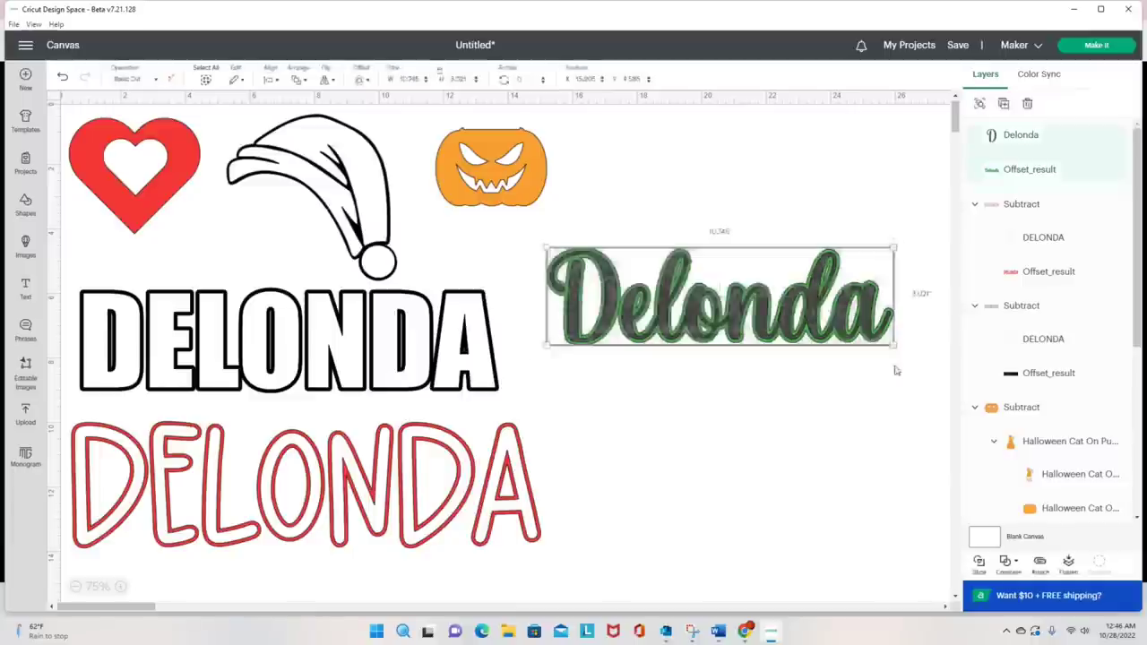
{"action": "left_click", "coordinate": [1007, 566]}
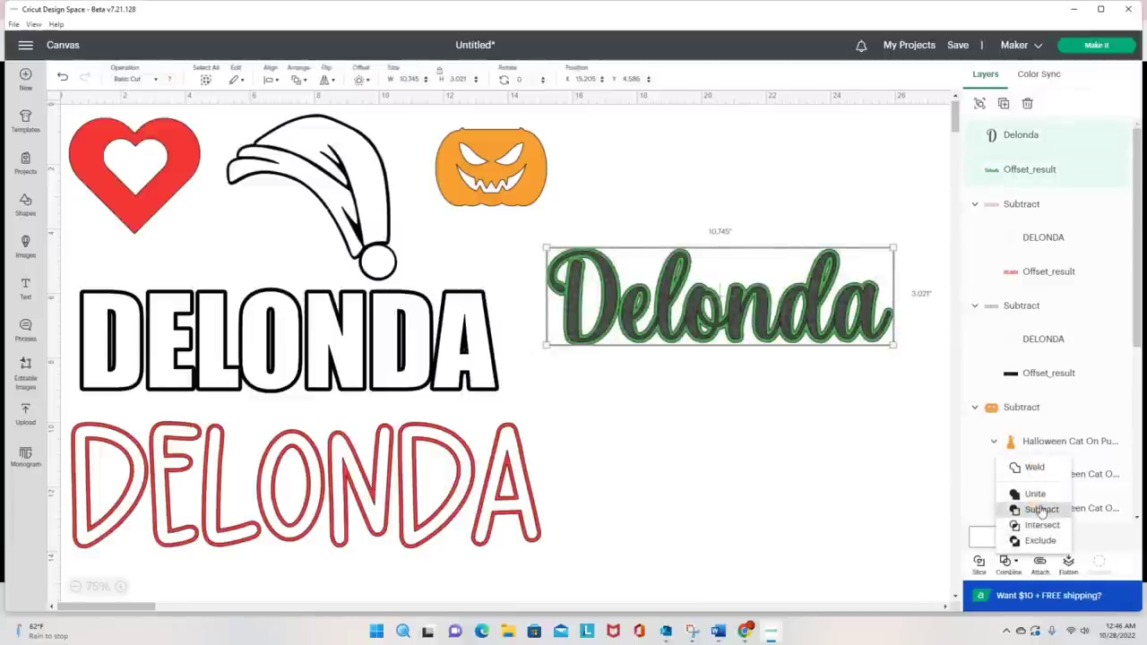
{"action": "left_click", "coordinate": [822, 522]}
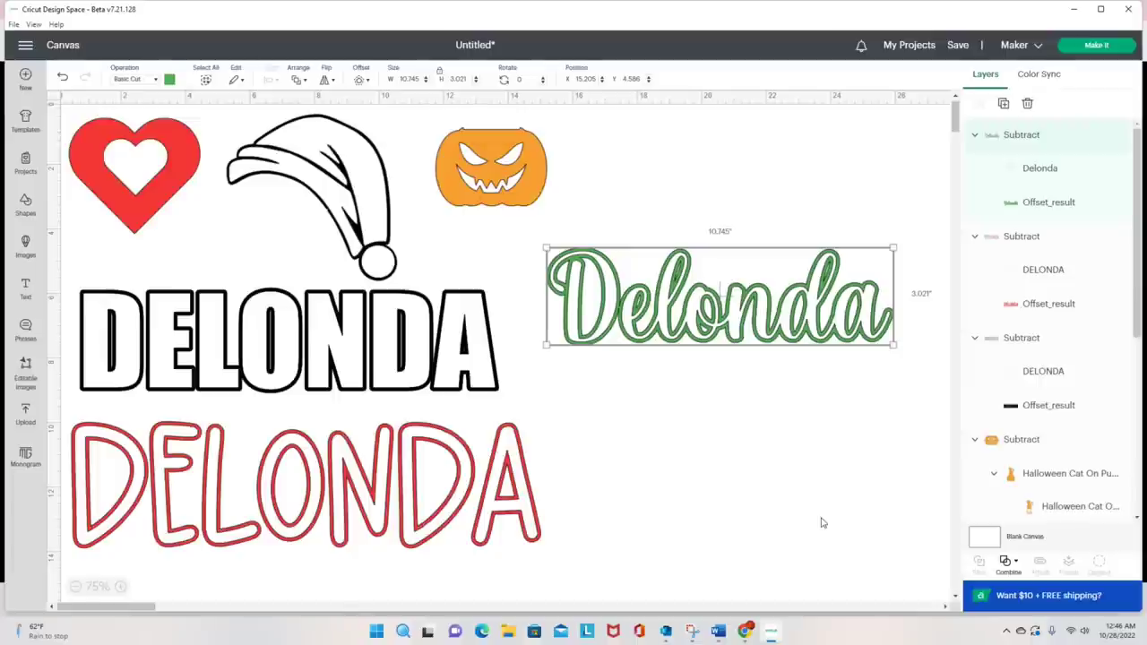
{"action": "left_click_drag", "start_coordinate": [729, 324], "coordinate": [714, 366]}
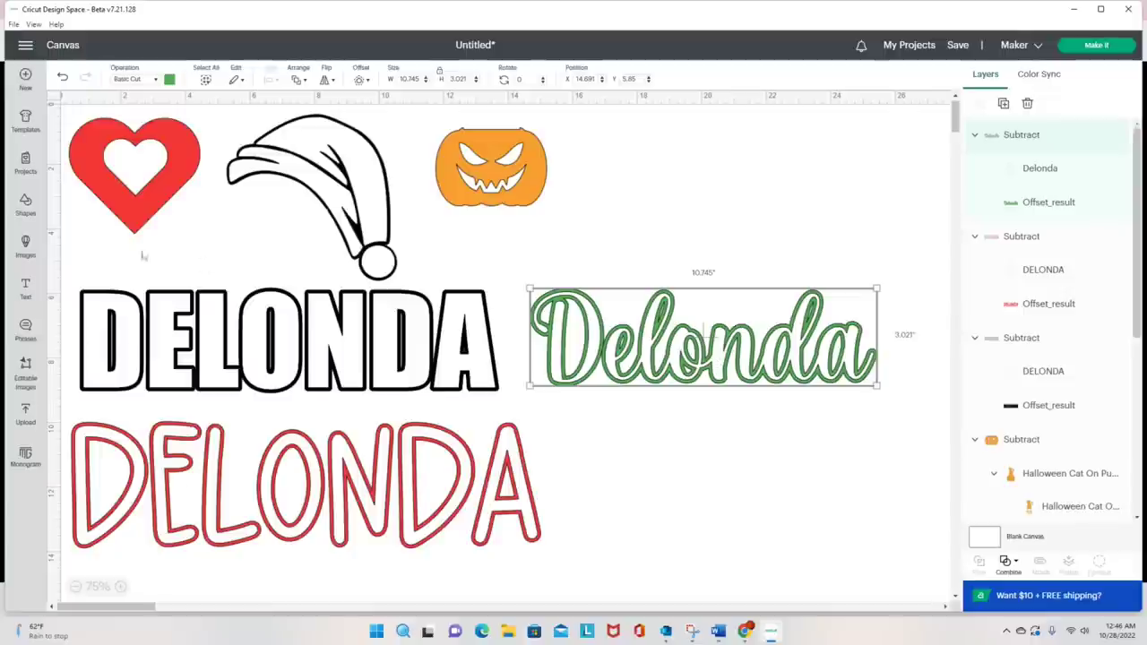
Insert the scary-faced Jack O Lantern from the Halloween images and move it to about X 18.74, Y 10.96, below the script name.
{"action": "left_click", "coordinate": [119, 186]}
{"action": "left_click", "coordinate": [504, 191]}
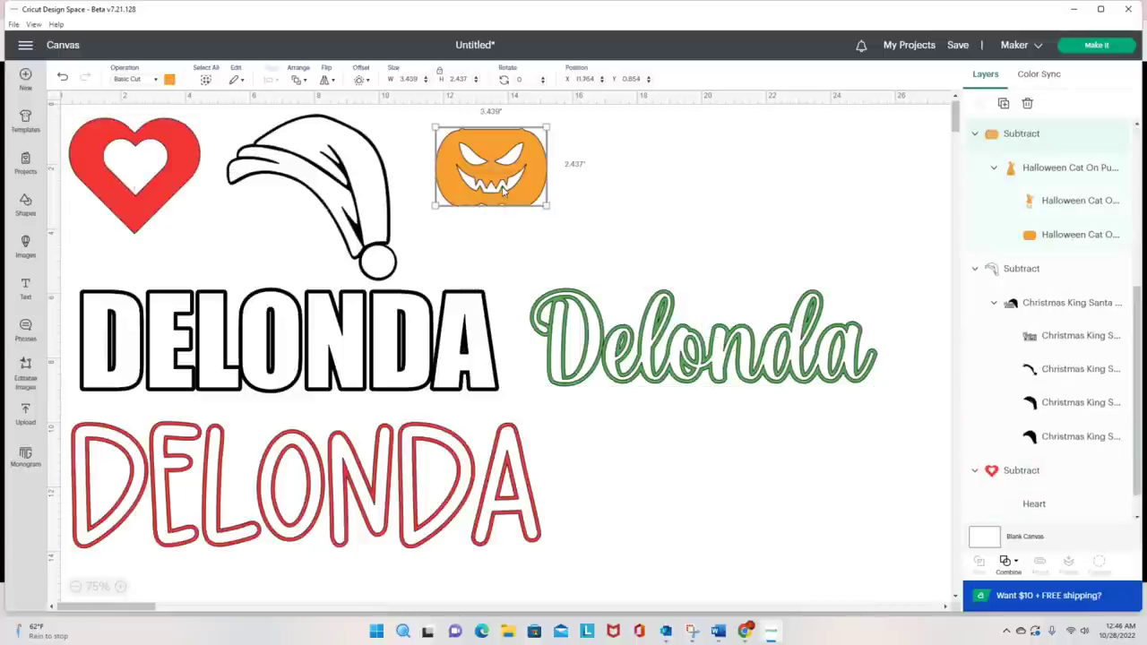
{"action": "left_click", "coordinate": [26, 245]}
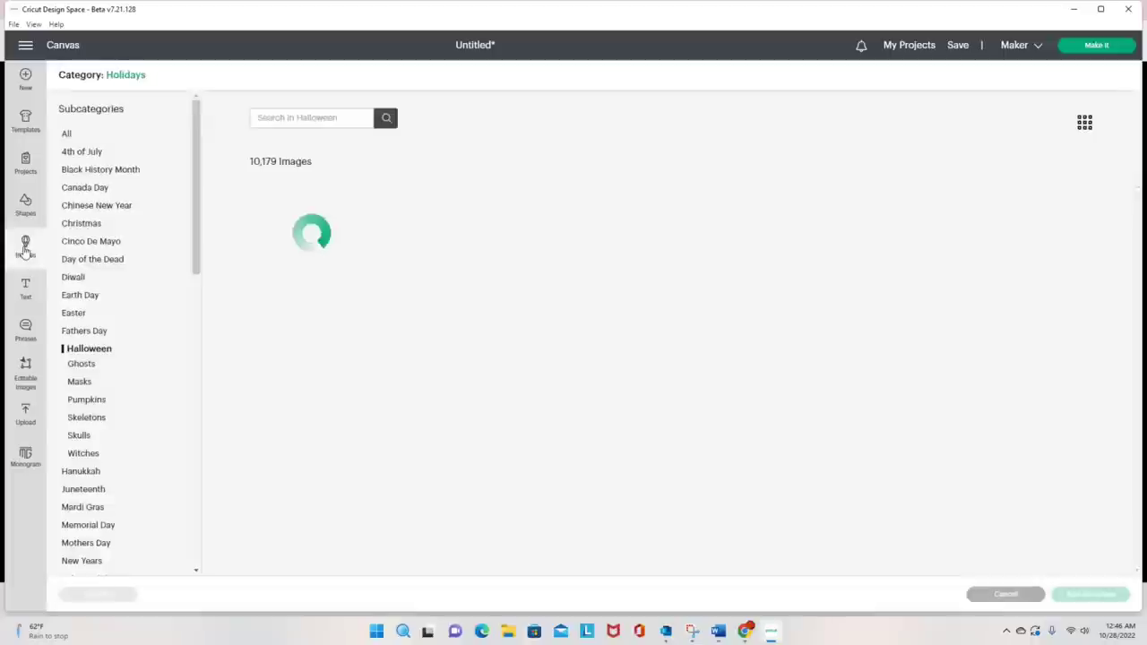
{"action": "scroll", "coordinate": [835, 377], "scroll_direction": "down", "scroll_amount": 2}
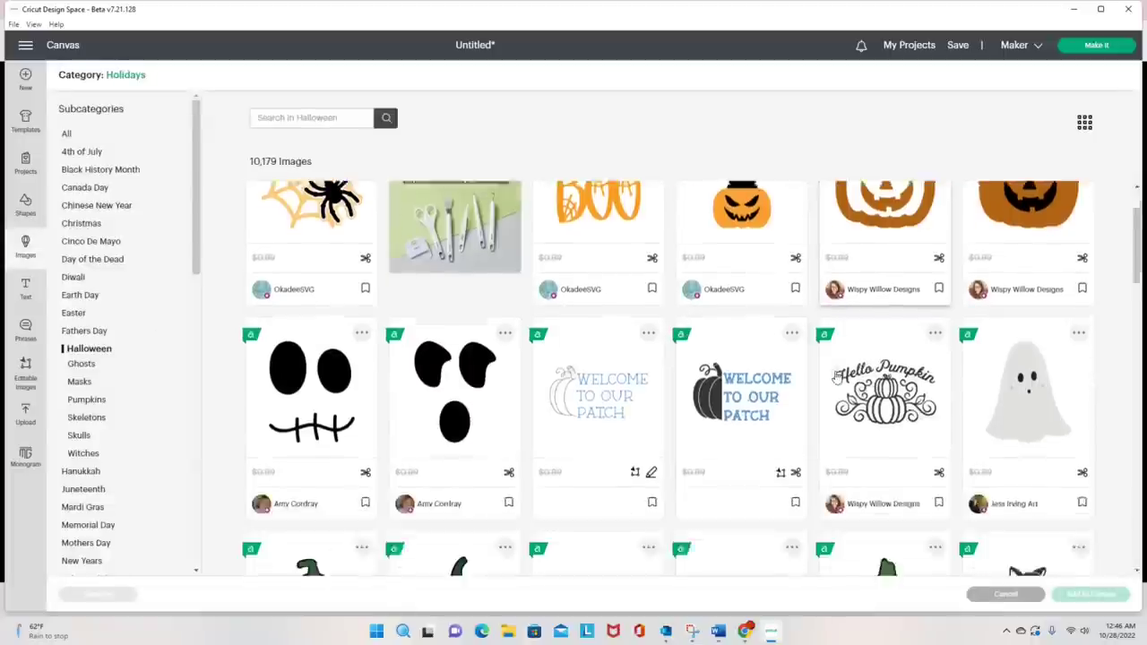
{"action": "scroll", "coordinate": [835, 378], "scroll_direction": "down", "scroll_amount": 1}
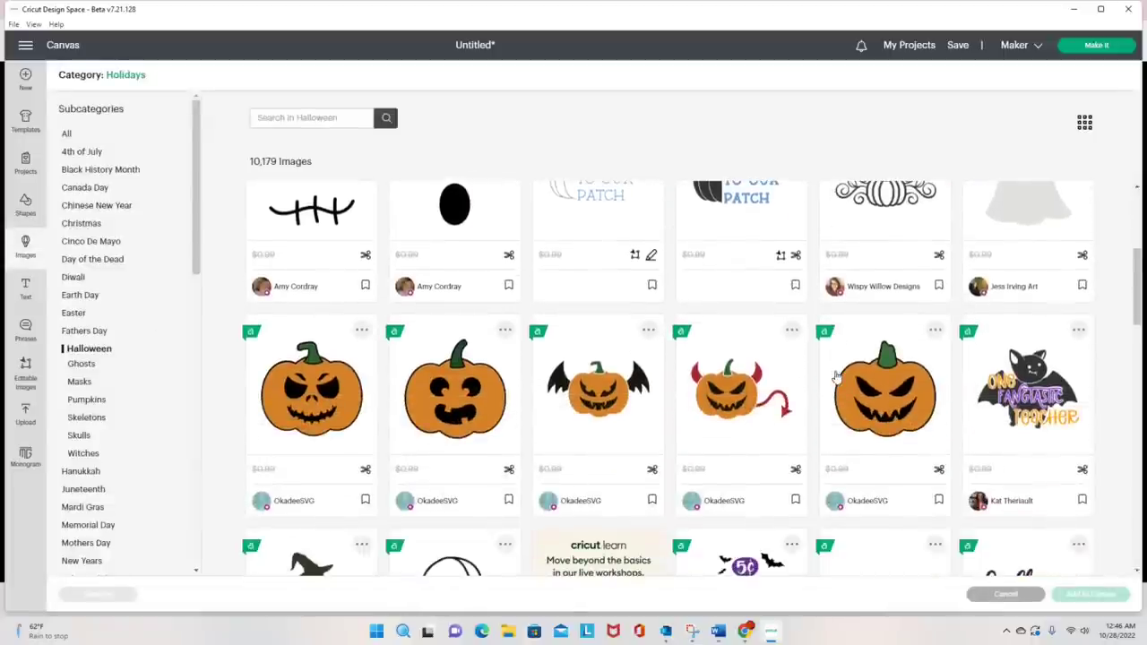
{"action": "scroll", "coordinate": [835, 377], "scroll_direction": "down", "scroll_amount": 1}
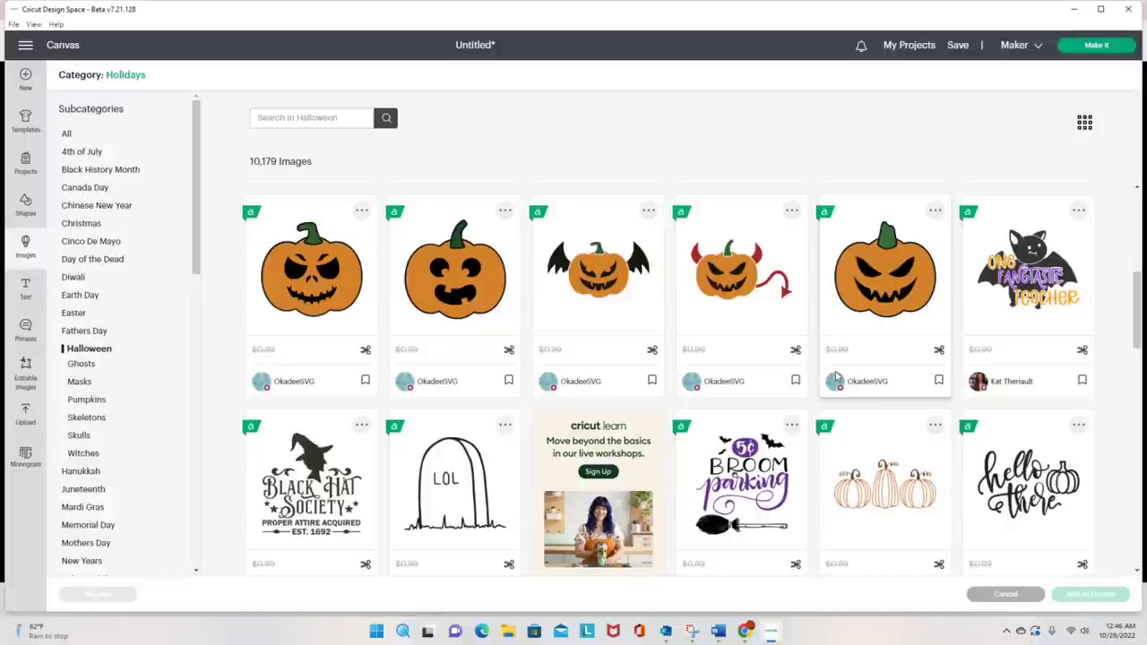
{"action": "left_click", "coordinate": [314, 291]}
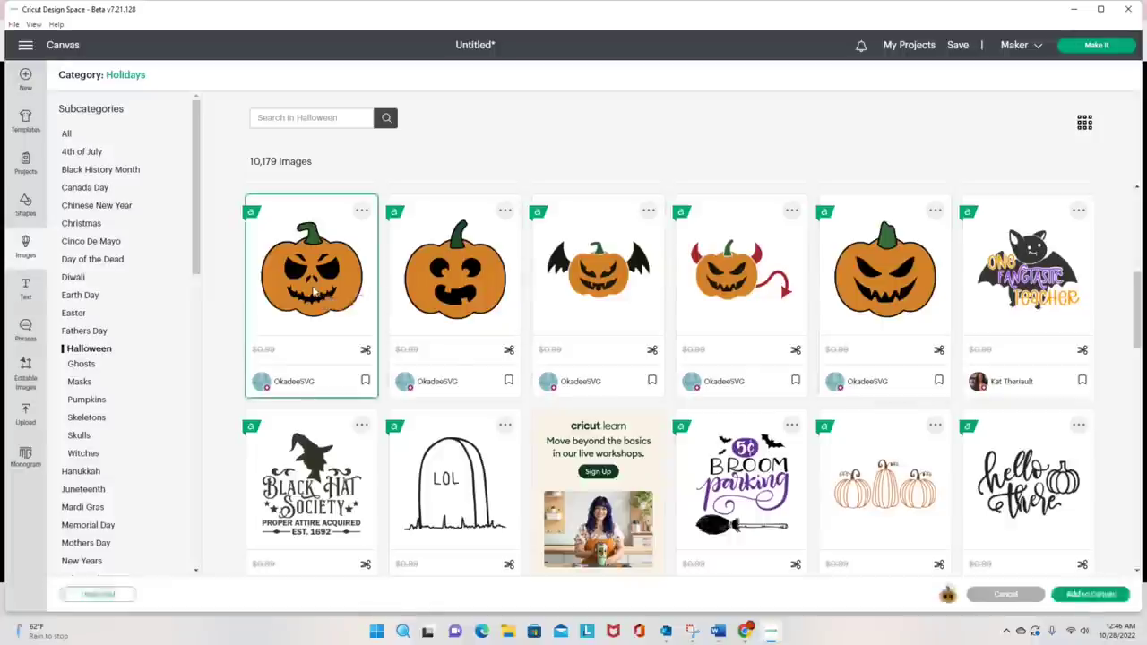
{"action": "left_click", "coordinate": [1089, 594]}
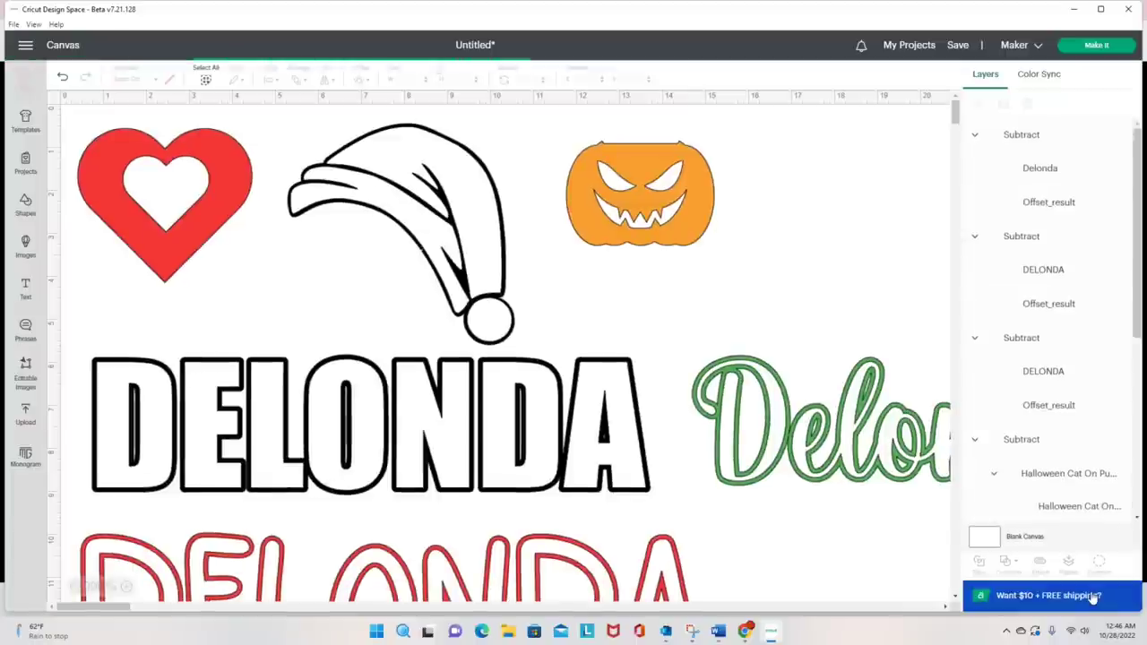
{"action": "left_click", "coordinate": [76, 587]}
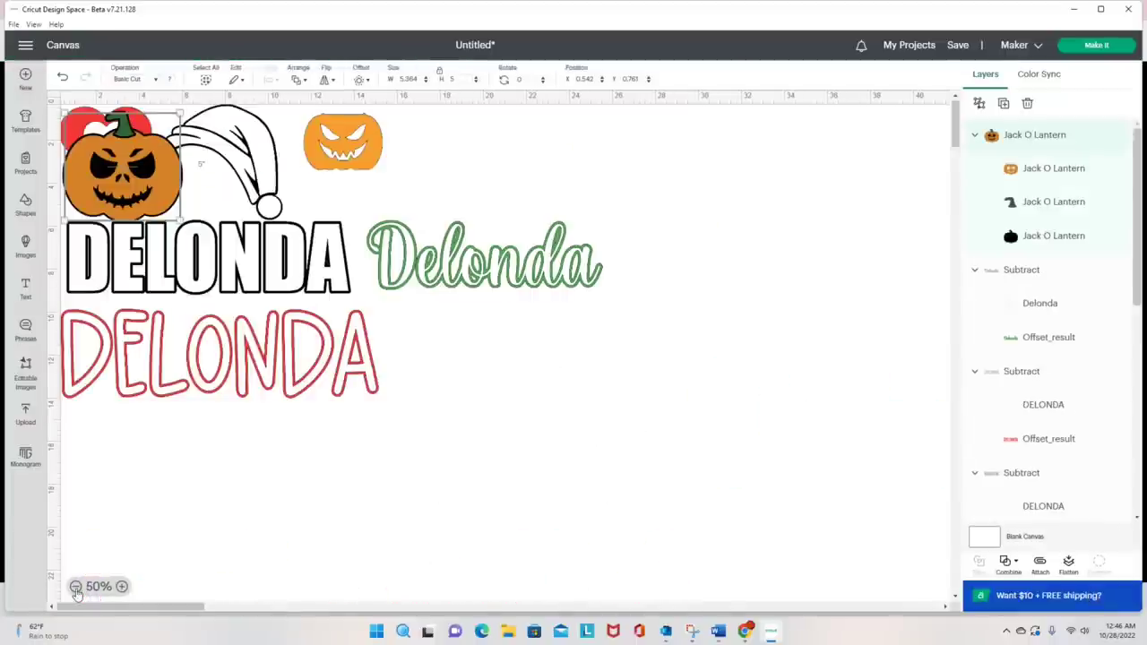
{"action": "left_click_drag", "start_coordinate": [145, 188], "coordinate": [537, 408]}
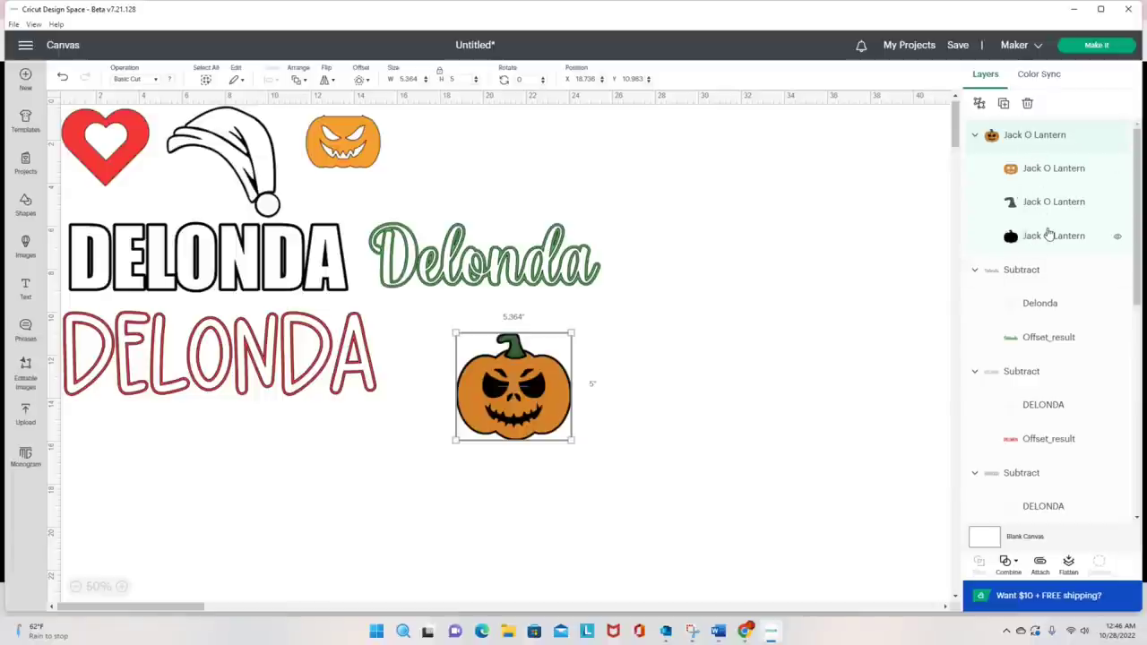
Apply Subtract to the three-layer Jack O Lantern and move the resulting black outline to about X 16.66, Y 10.32.
{"action": "left_click", "coordinate": [1064, 172]}
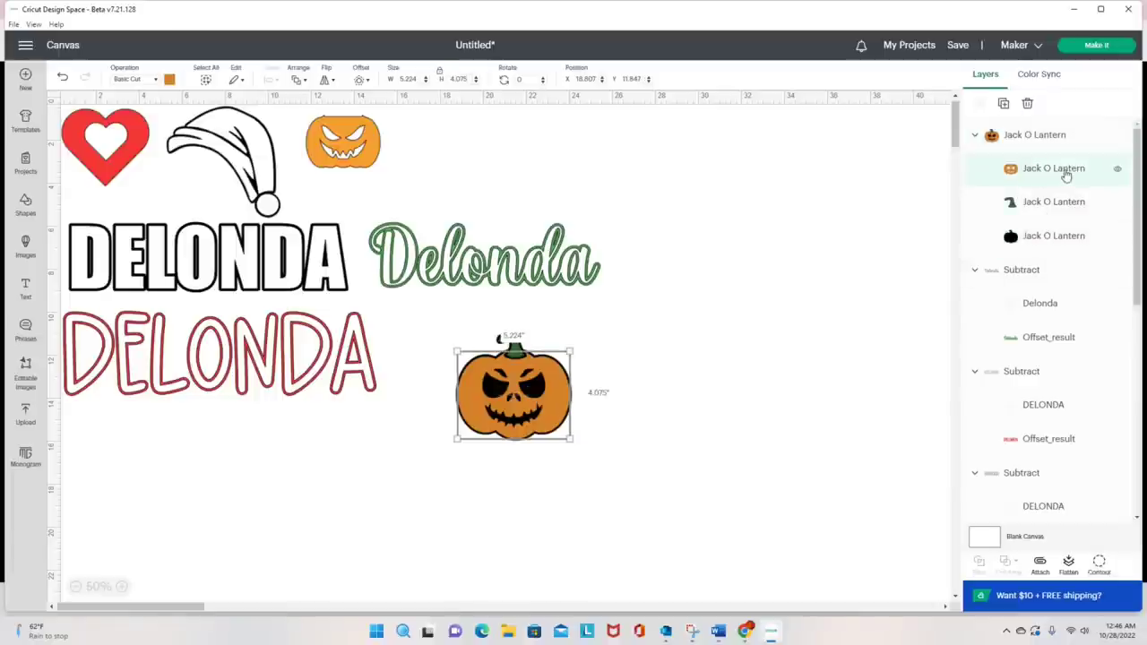
{"action": "left_click", "coordinate": [1052, 212]}
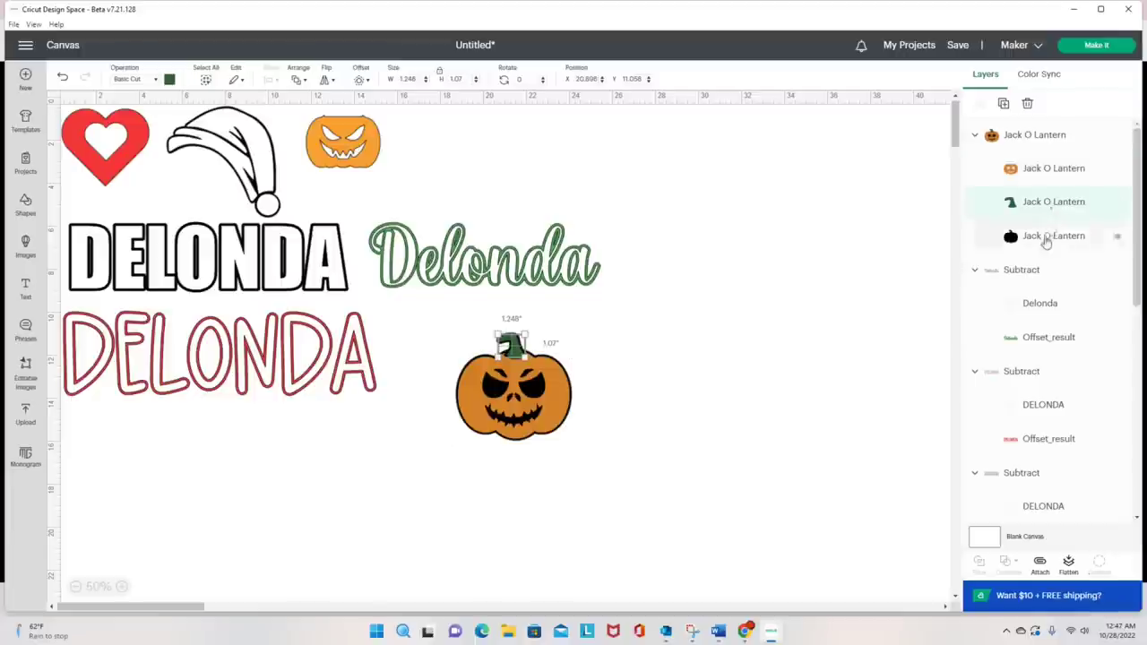
{"action": "left_click", "coordinate": [1045, 239]}
{"action": "left_click", "coordinate": [829, 358]}
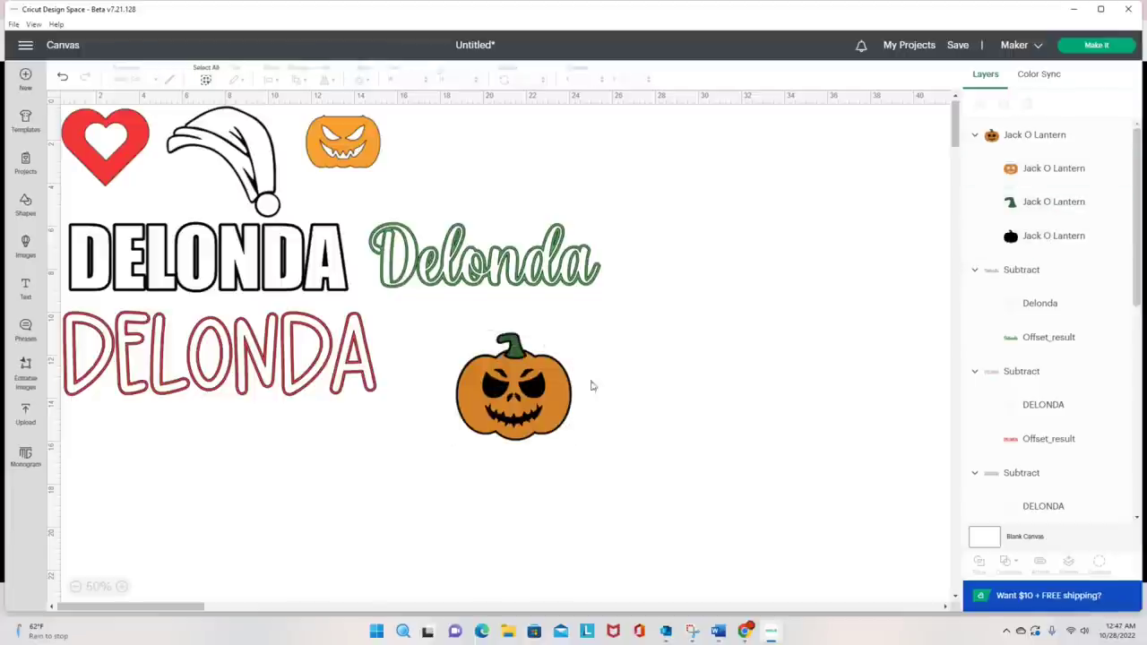
{"action": "left_click_drag", "start_coordinate": [444, 326], "coordinate": [585, 450]}
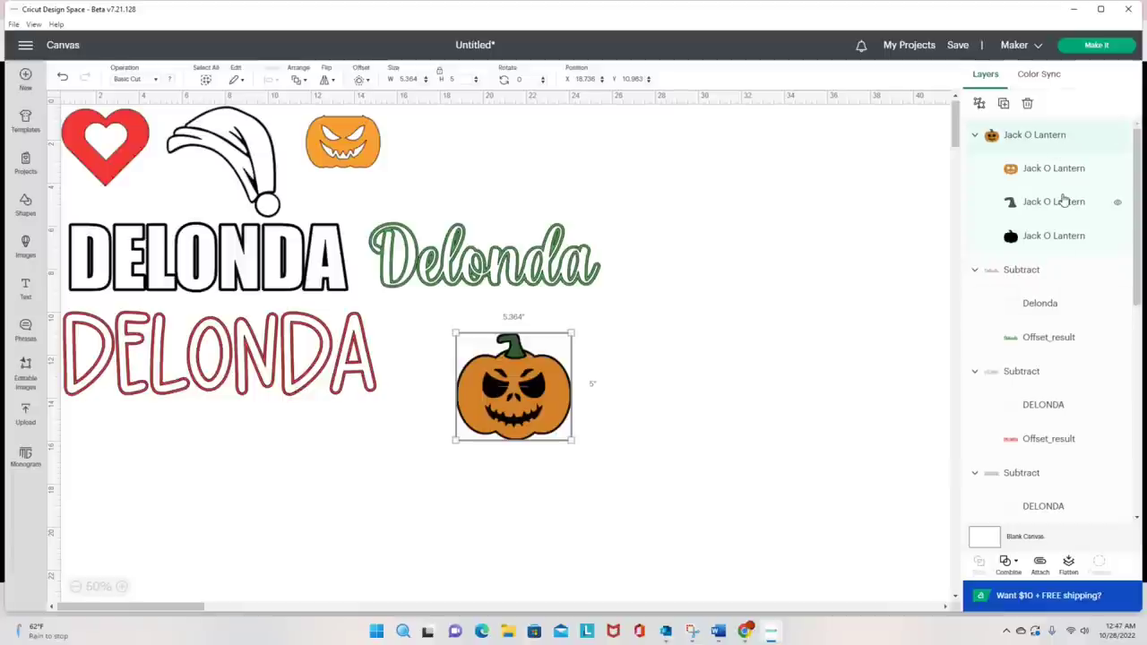
{"action": "left_click", "coordinate": [1014, 566]}
{"action": "left_click", "coordinate": [1039, 509]}
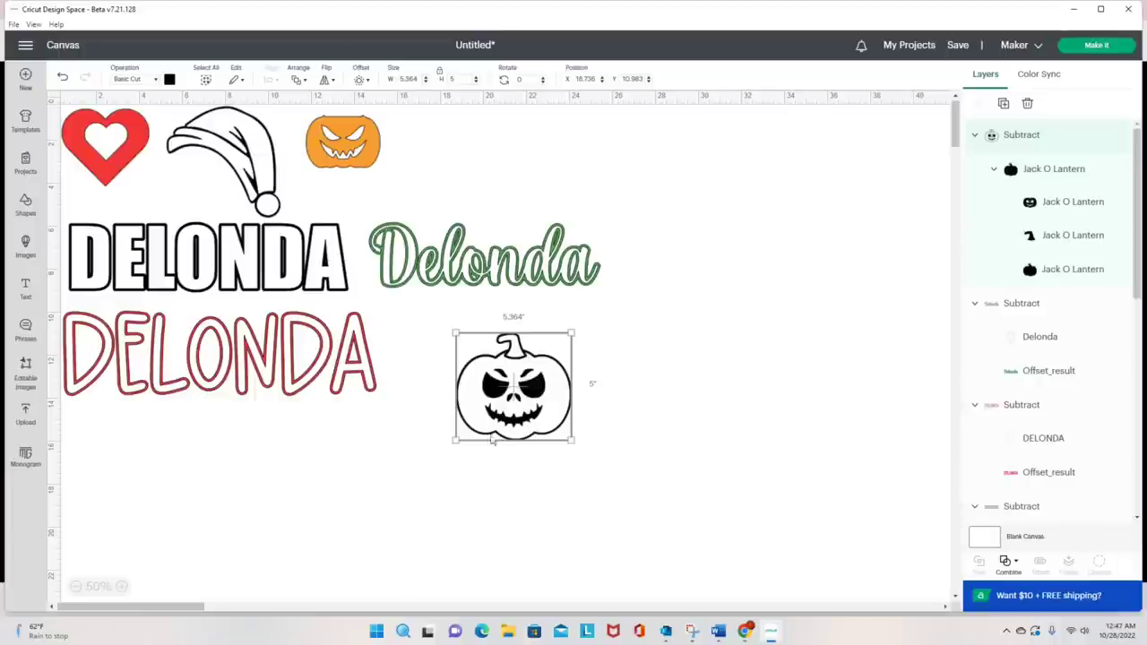
{"action": "left_click_drag", "start_coordinate": [513, 404], "coordinate": [467, 387]}
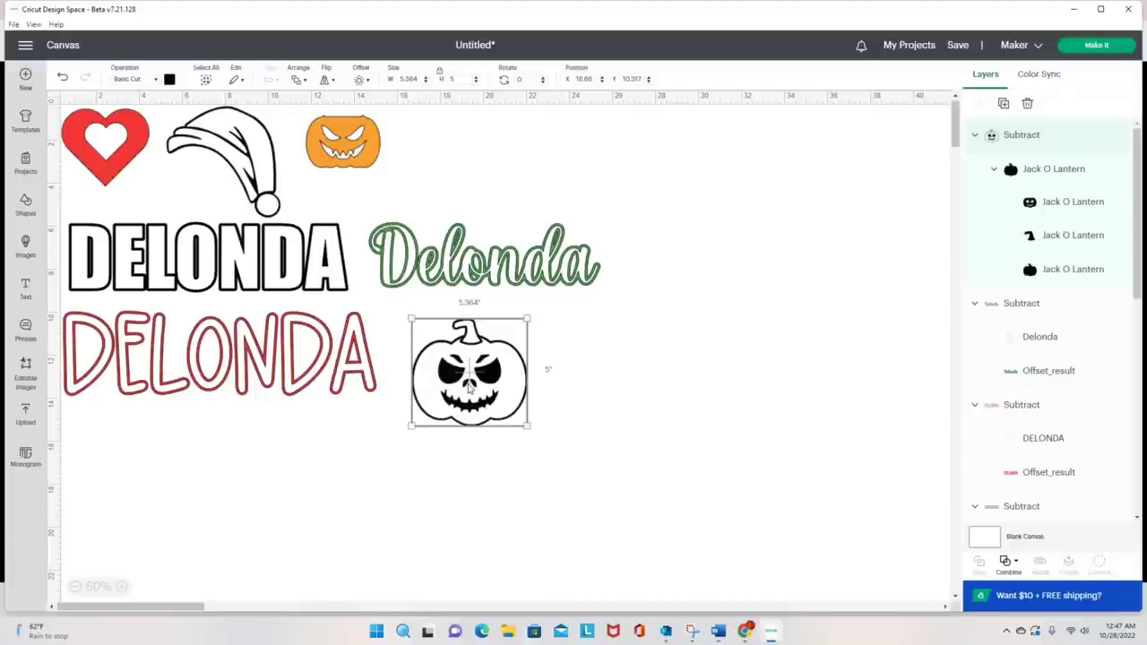